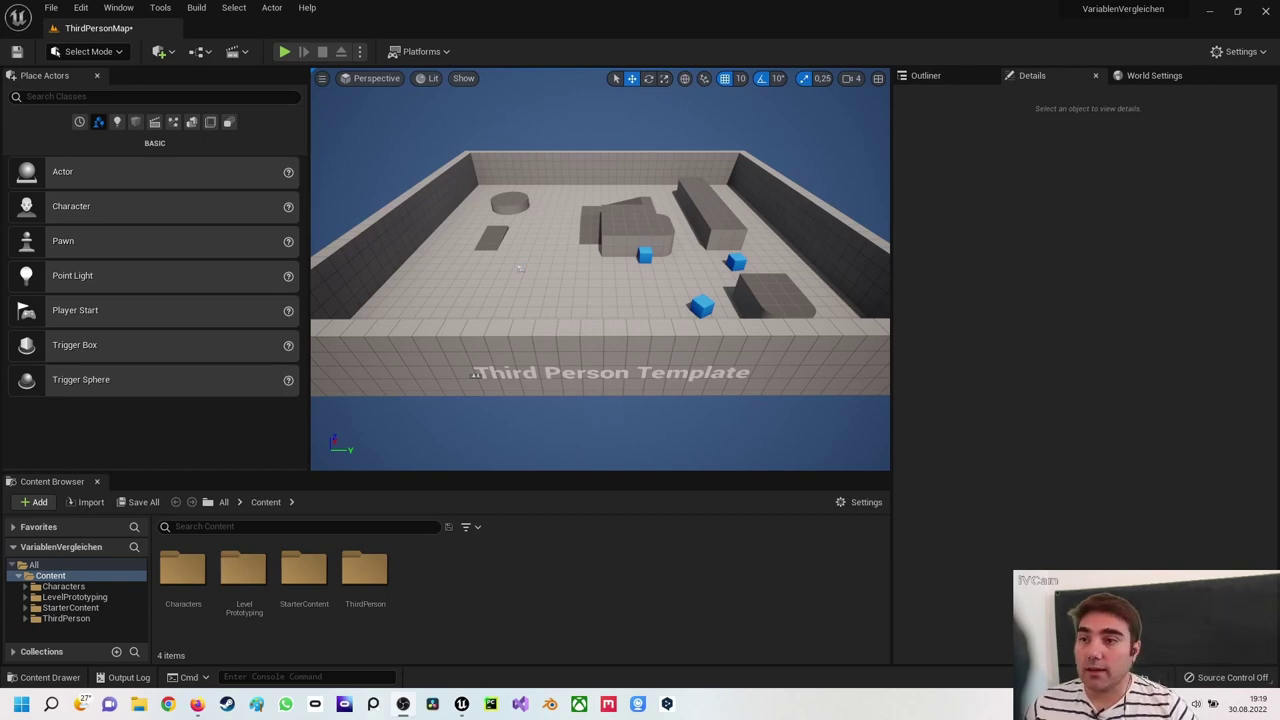
Show the Blueprints menu in the main toolbar to list the level's world Blueprints
left_click(199, 54)
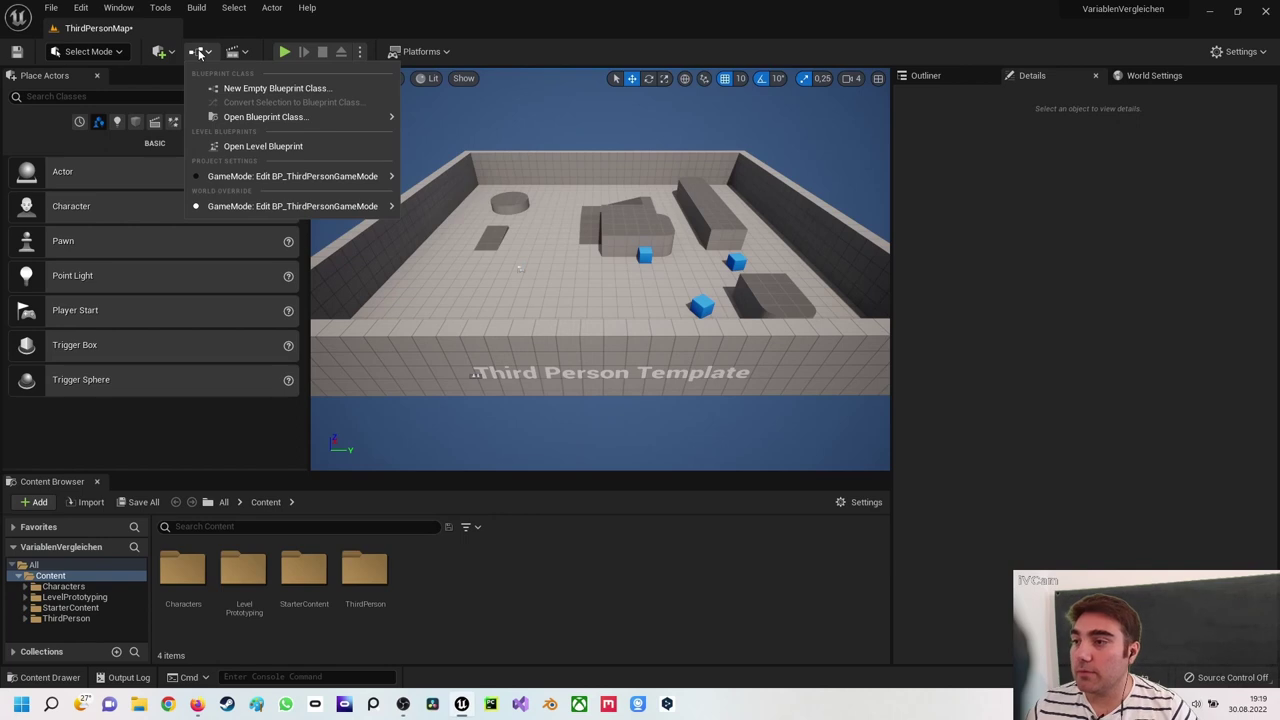
Open the Level Blueprint and delete the existing Name1 and Name2 variables
left_click(253, 146)
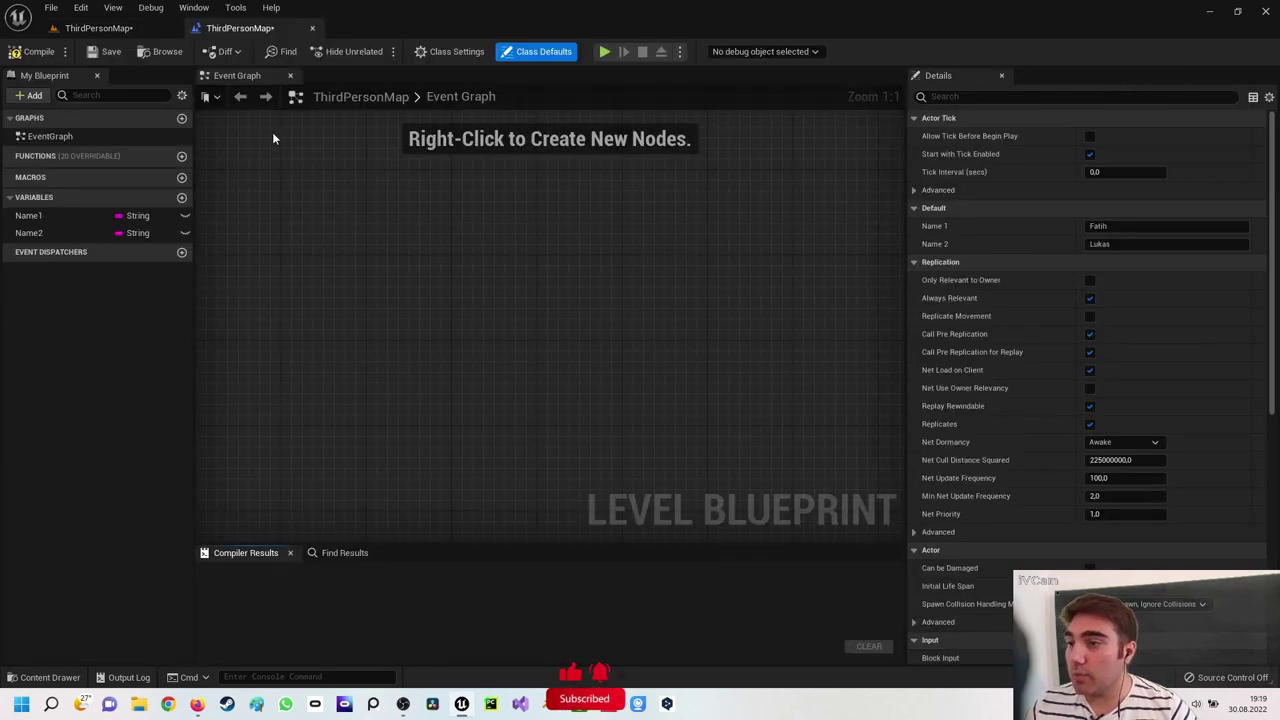
left_click(69, 216)
key("Delete")
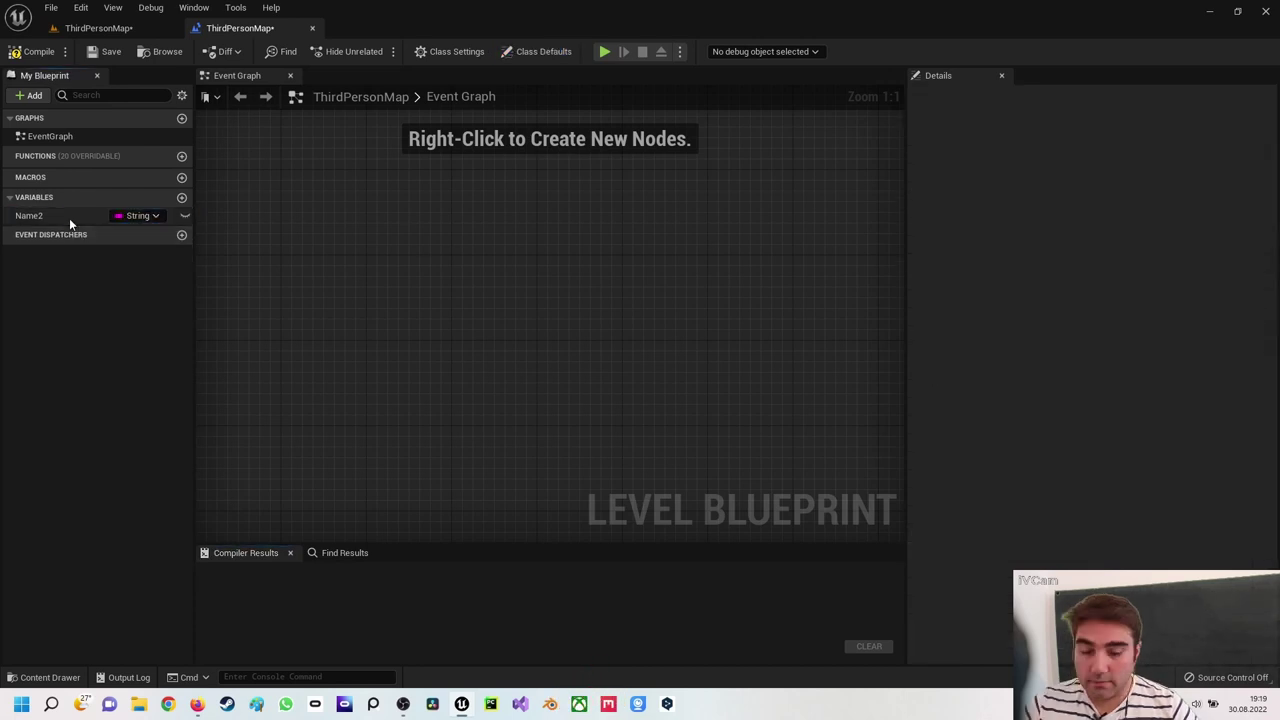
left_click(69, 216)
key("Delete")
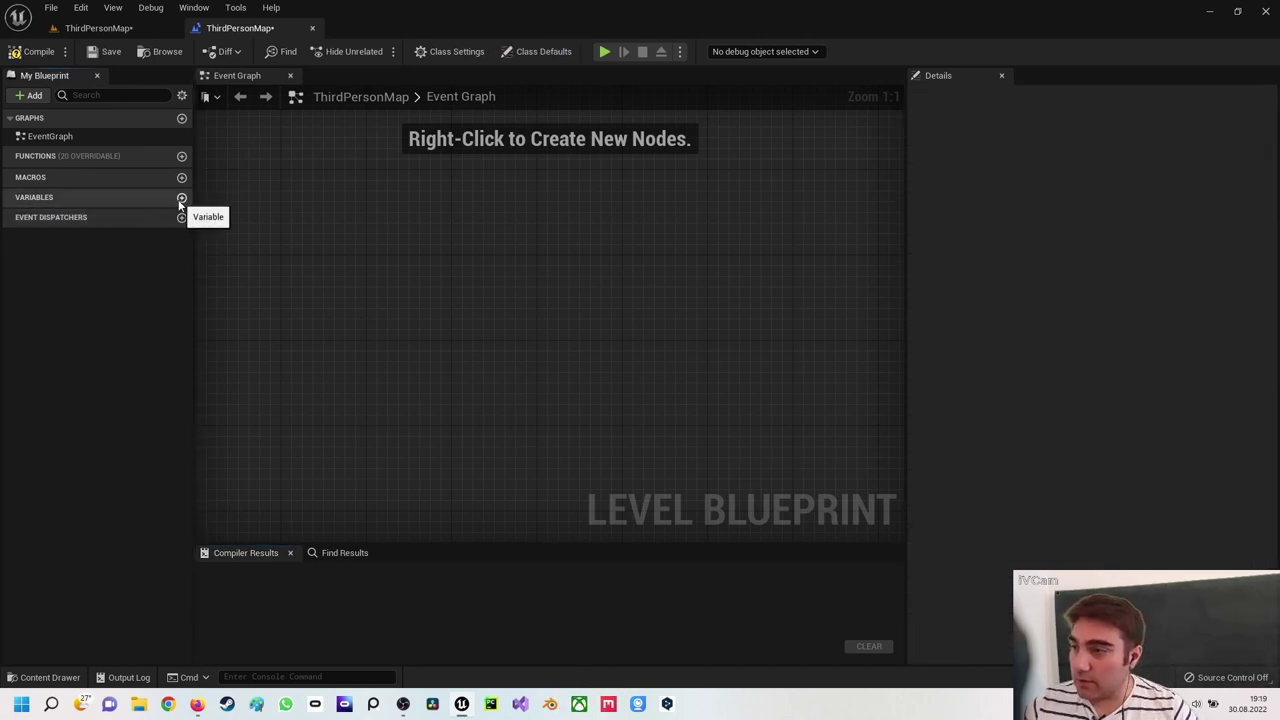
Create String variables Name1 and Name2 and compile the Level Blueprint
left_click(181, 199)
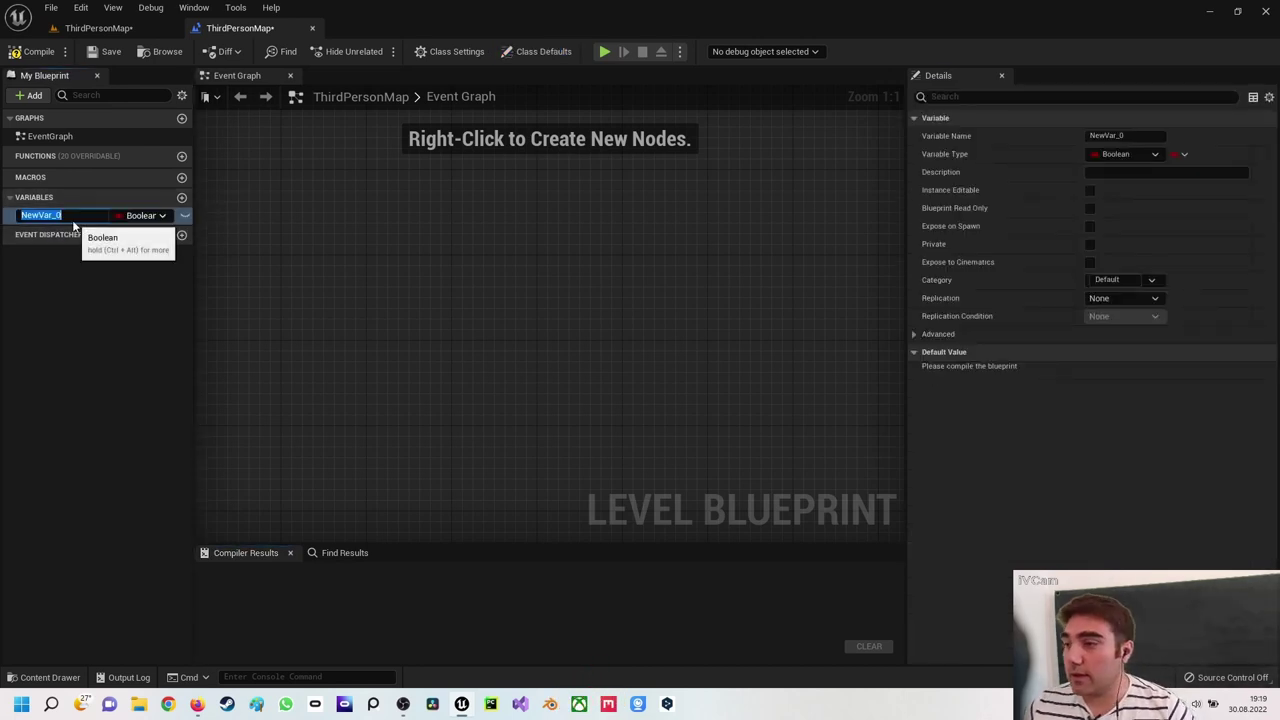
type("Name1")
key("Return")
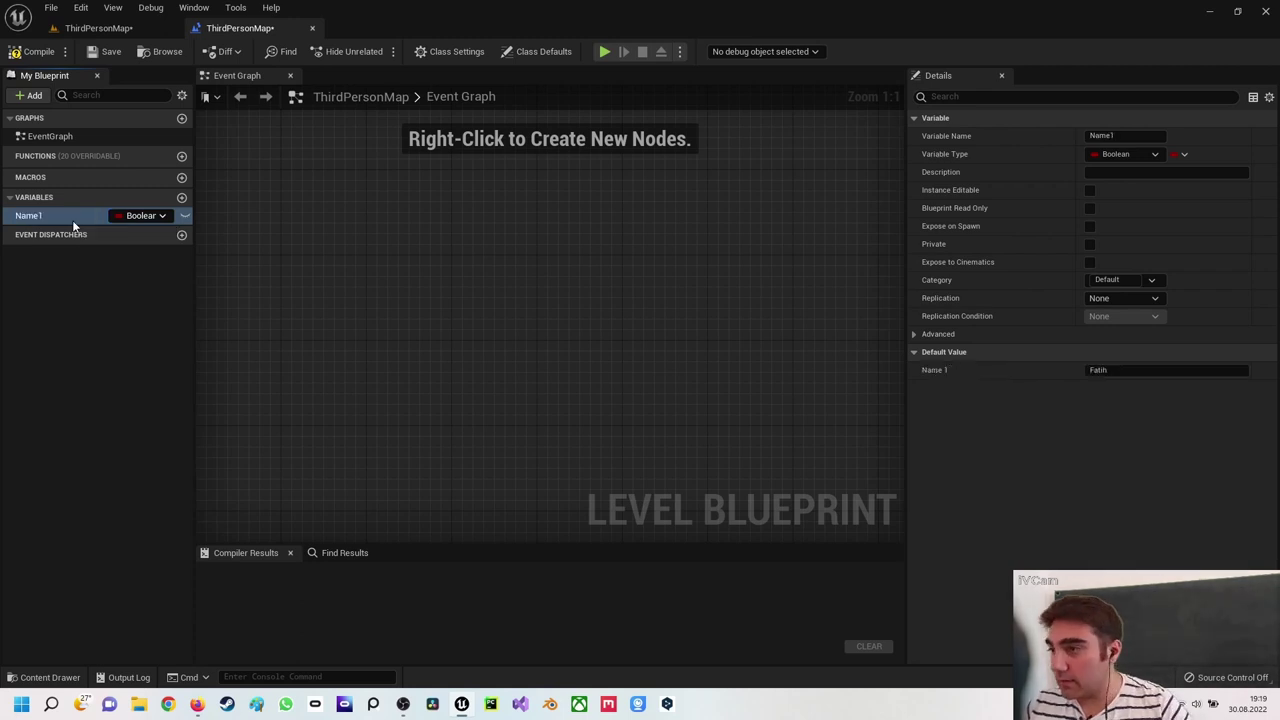
left_click(128, 216)
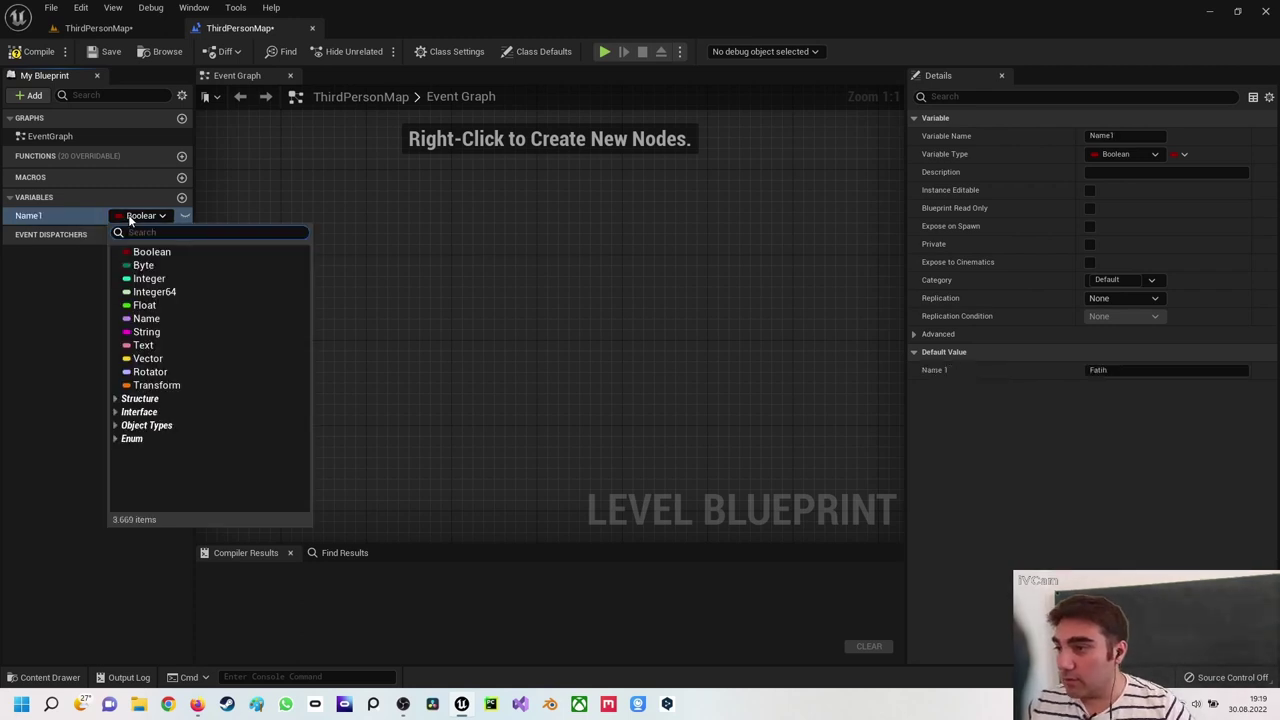
left_click(146, 331)
left_click(181, 198)
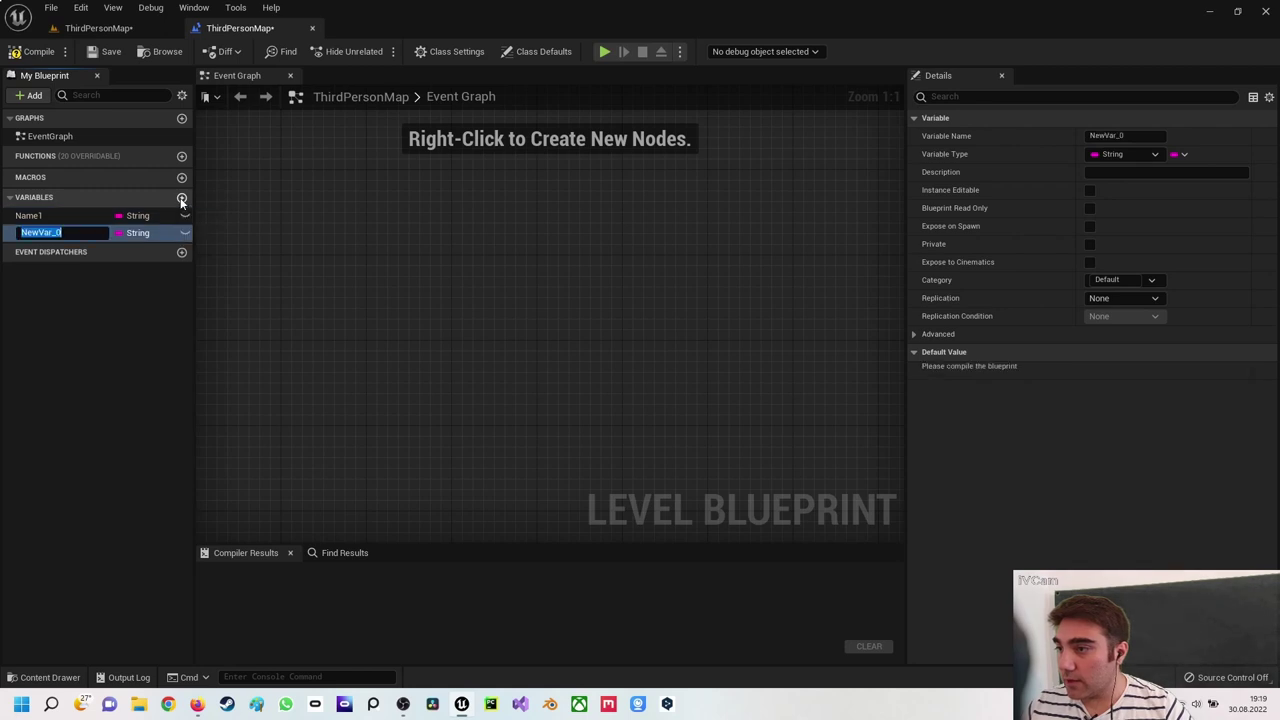
type("Name2")
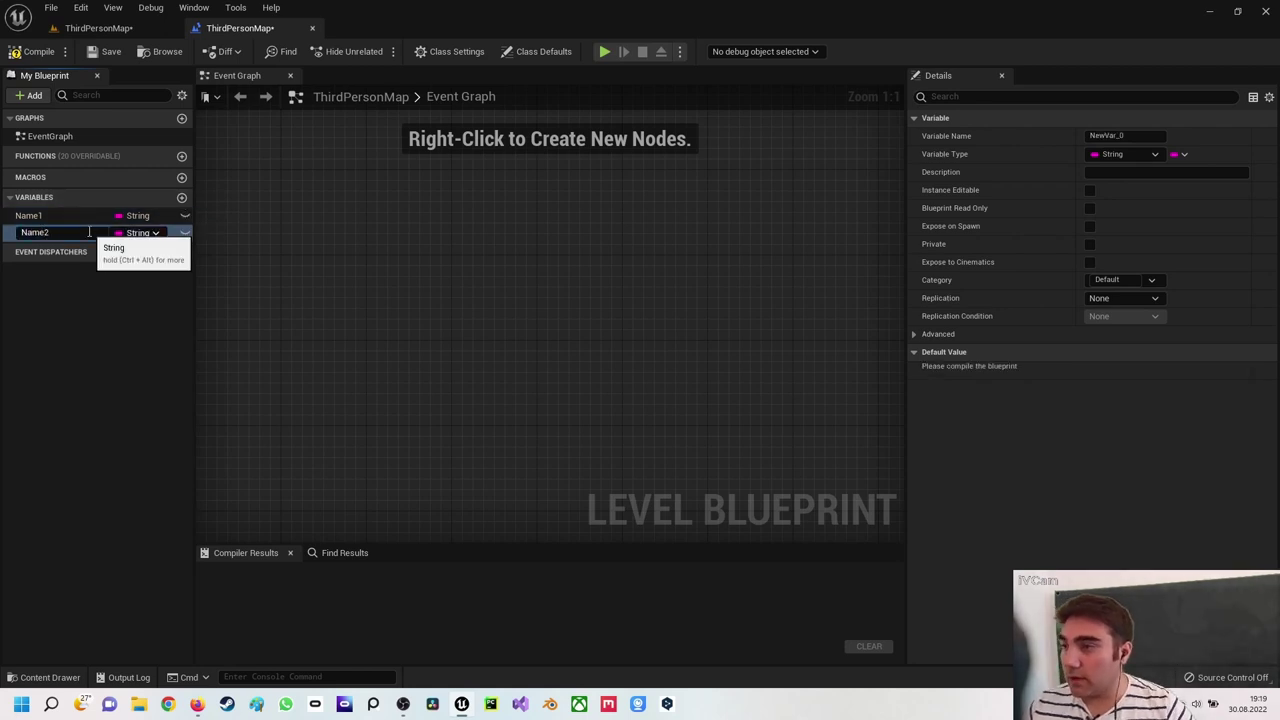
key("Return")
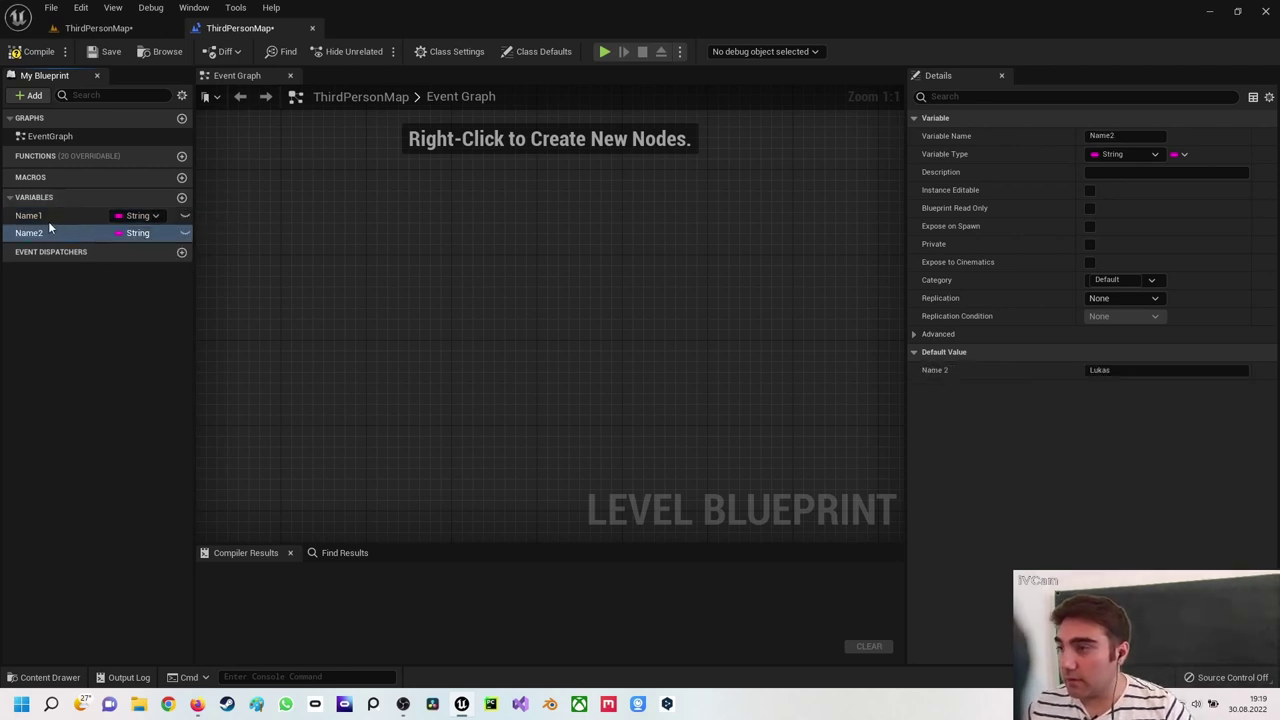
left_click(24, 61)
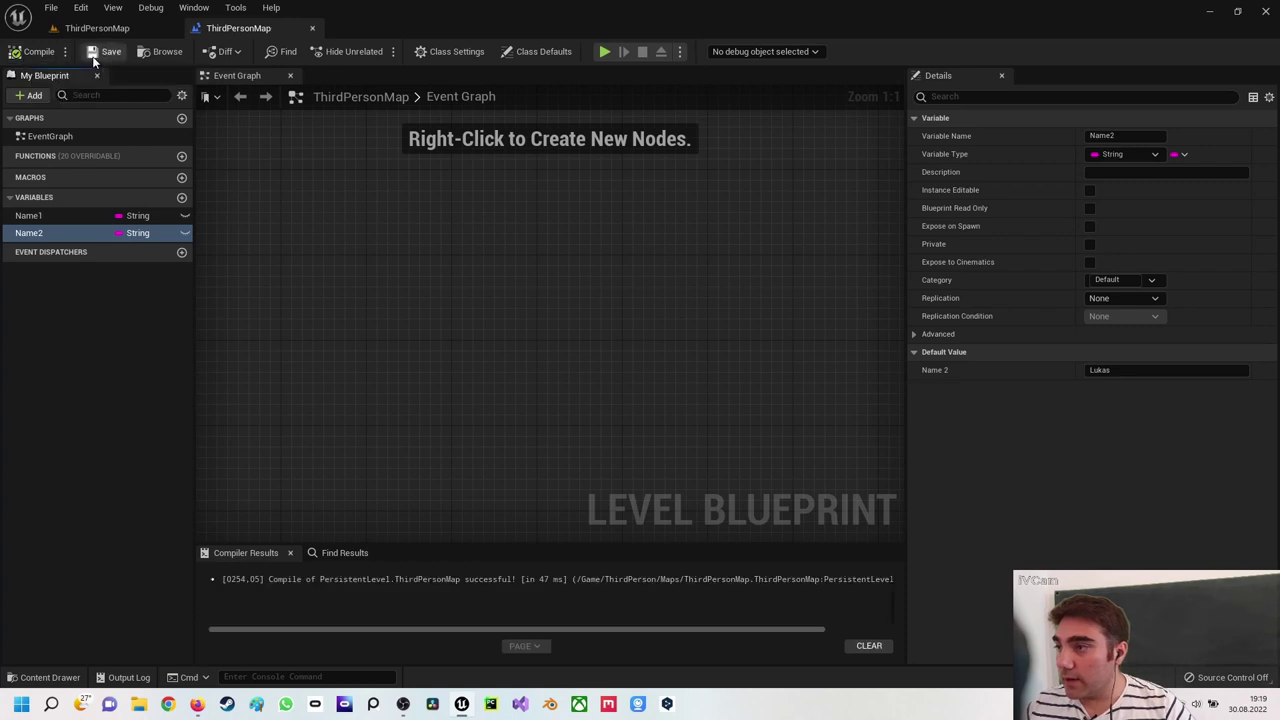
Set Name1's default value to 'Fatih' and Name2's to 'Peter', then recompile
left_click(95, 216)
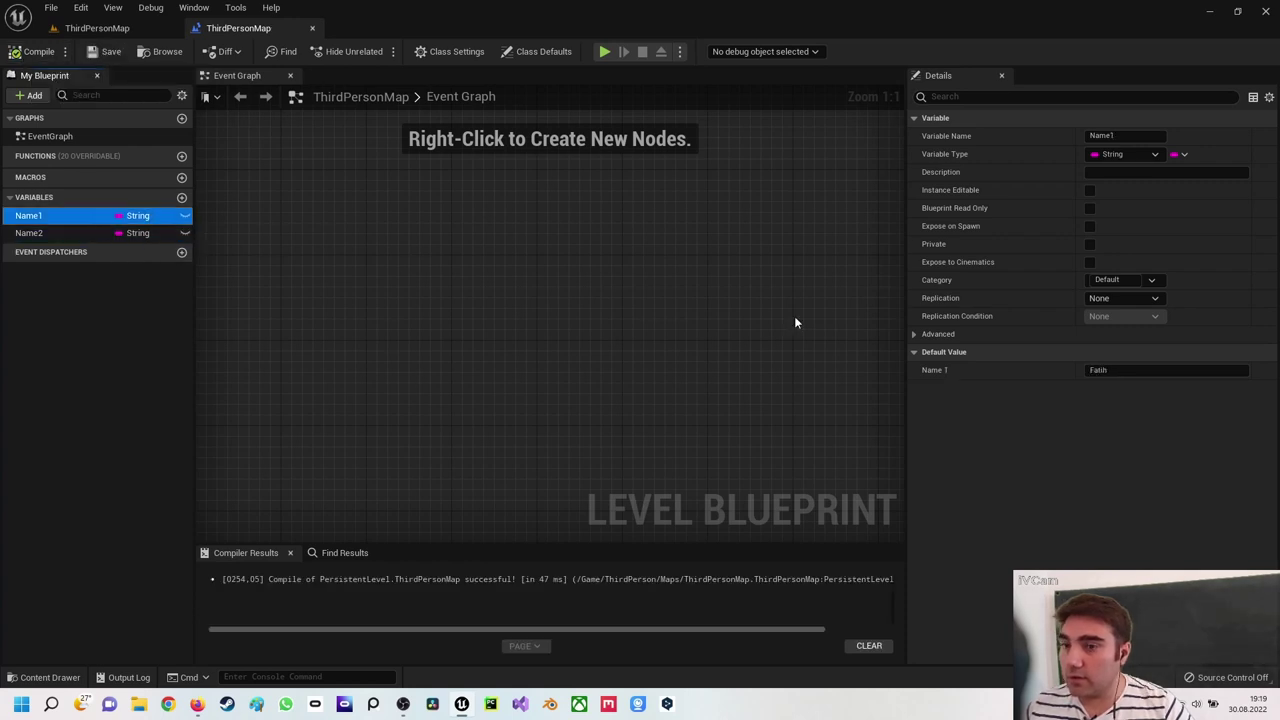
left_click(1088, 372)
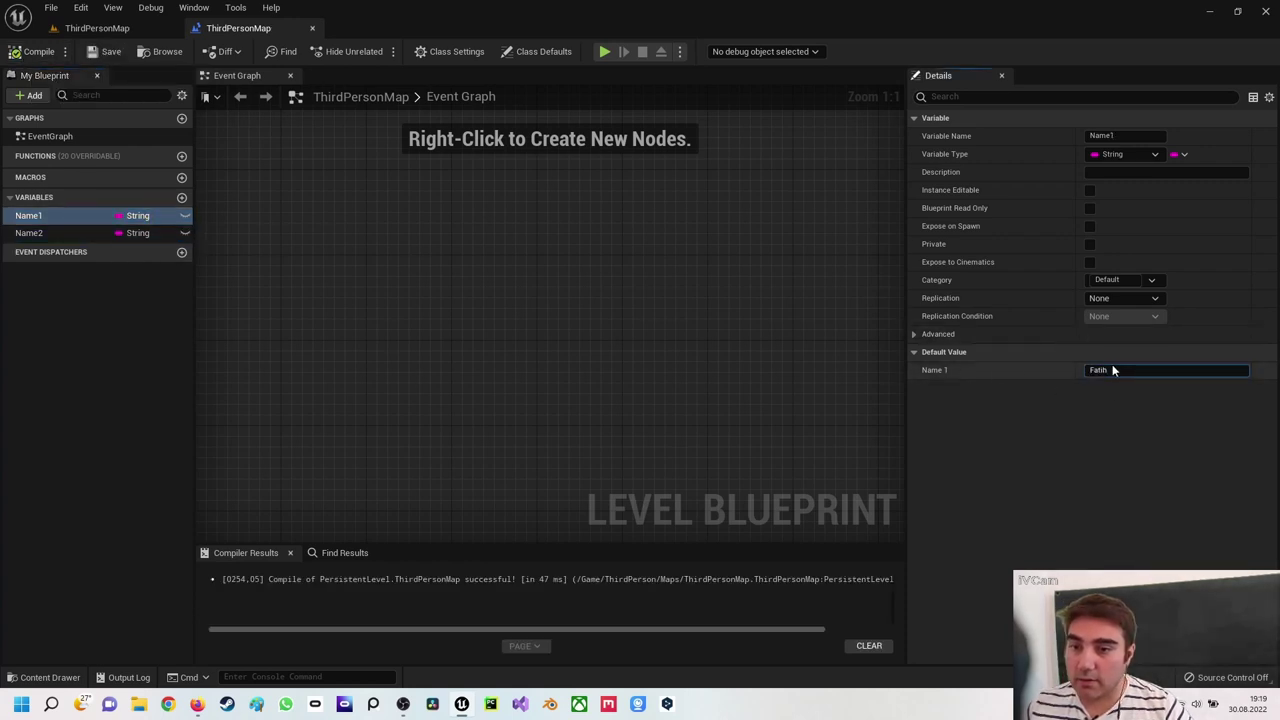
type("Fatih")
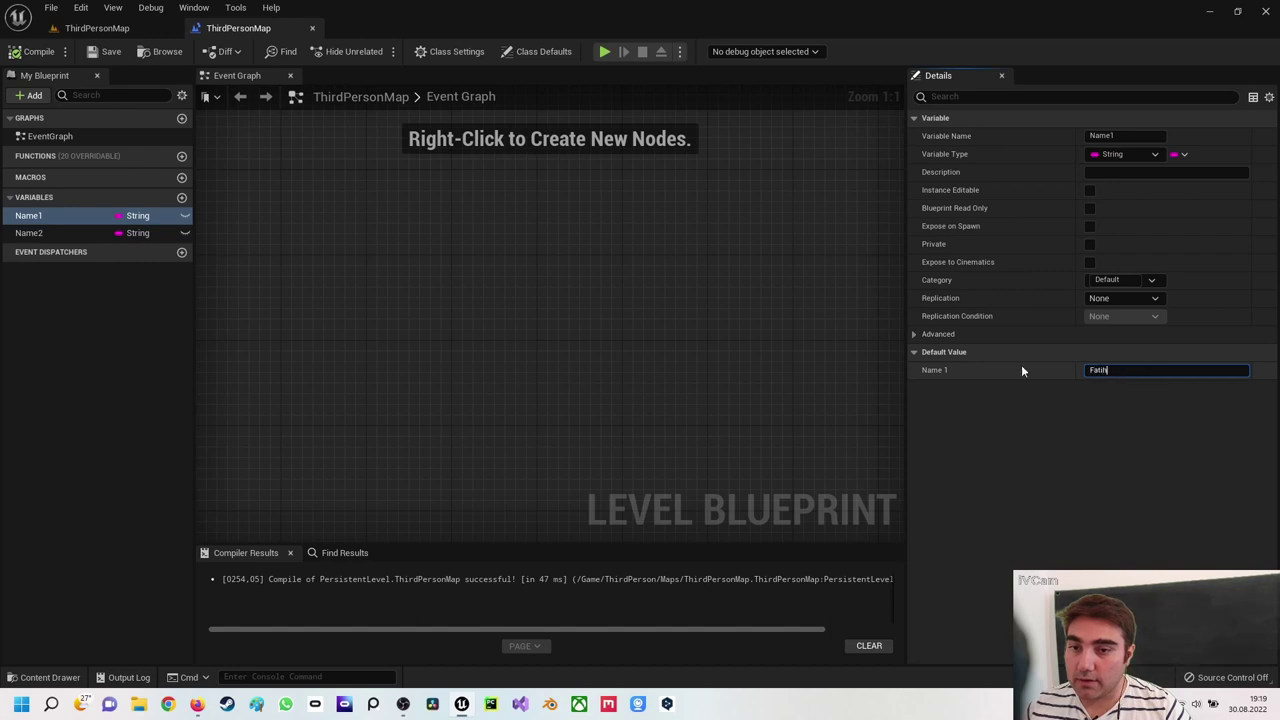
left_click(95, 232)
left_click(1100, 369)
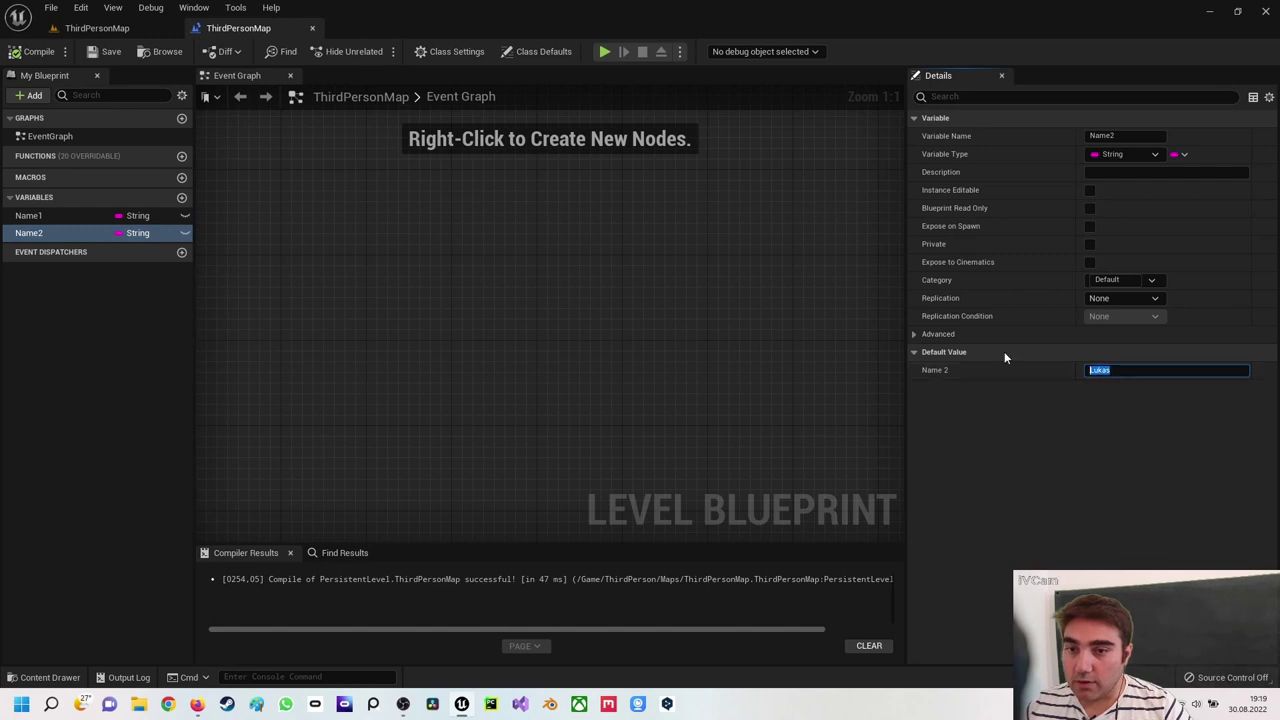
type("Peter")
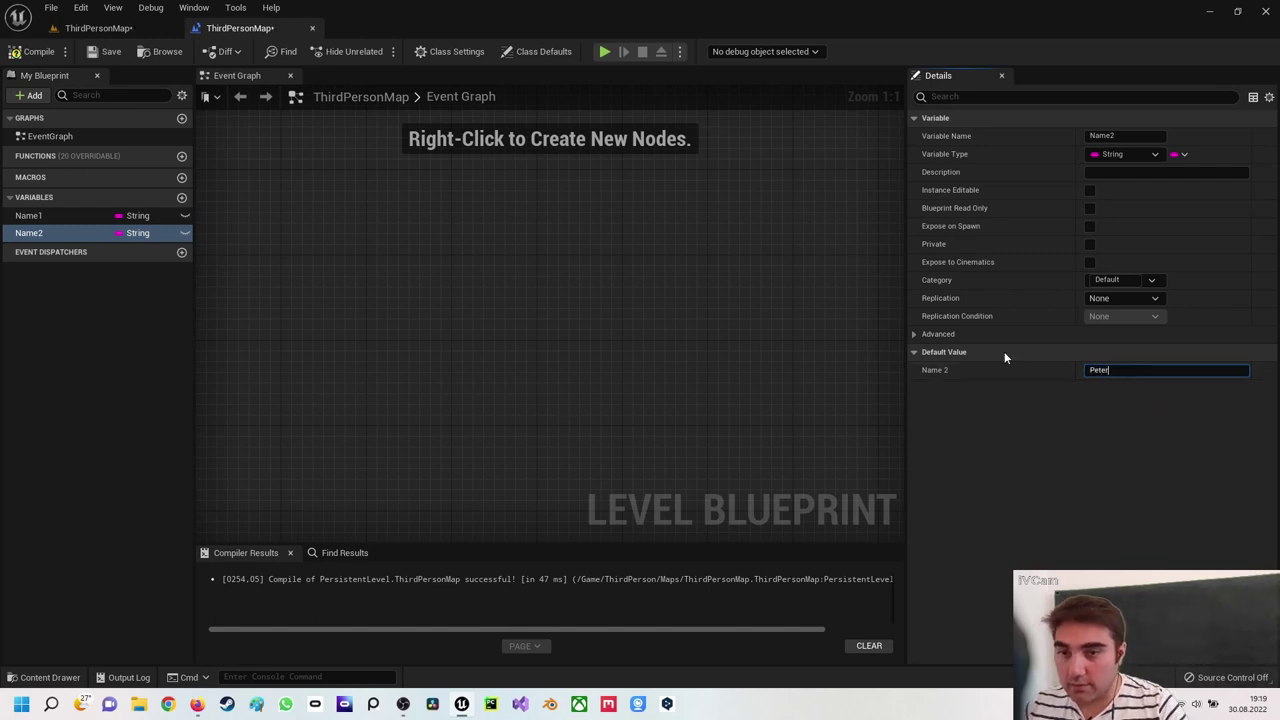
left_click(39, 51)
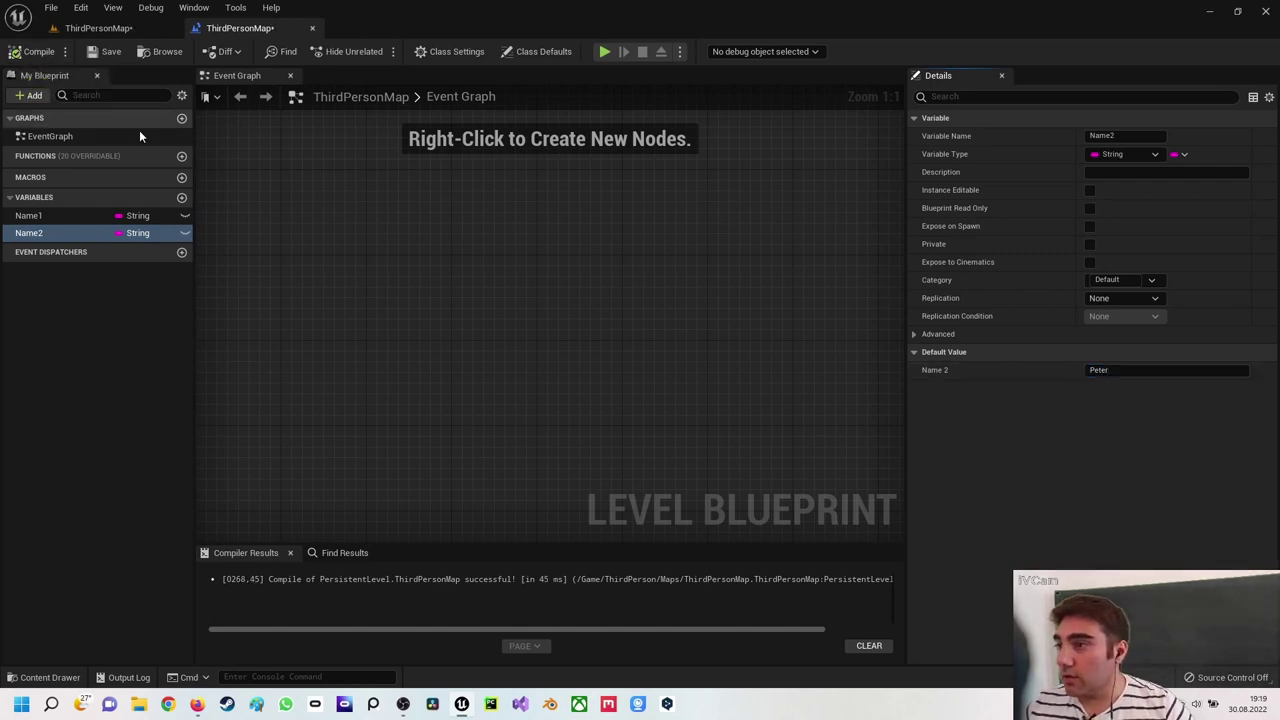
Place Get nodes for Name1 and Name2 in the Event Graph, one below the other
left_click_drag(42, 214, 392, 229)
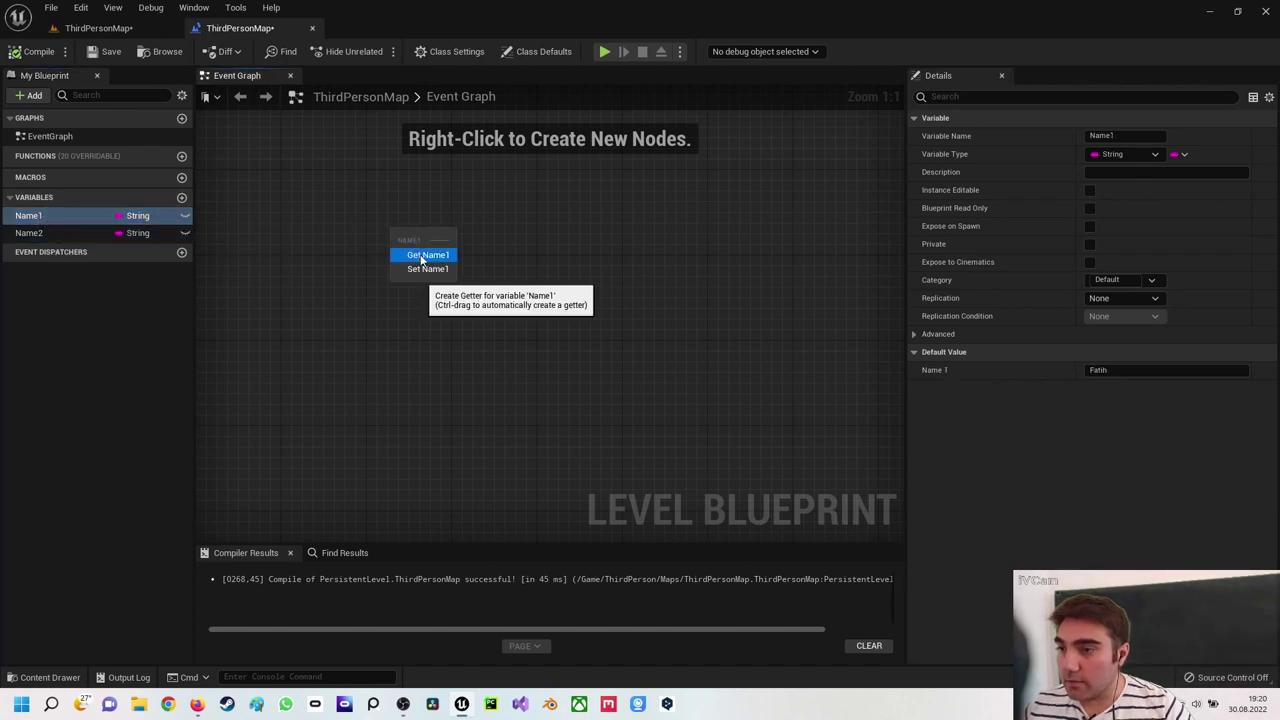
left_click(421, 257)
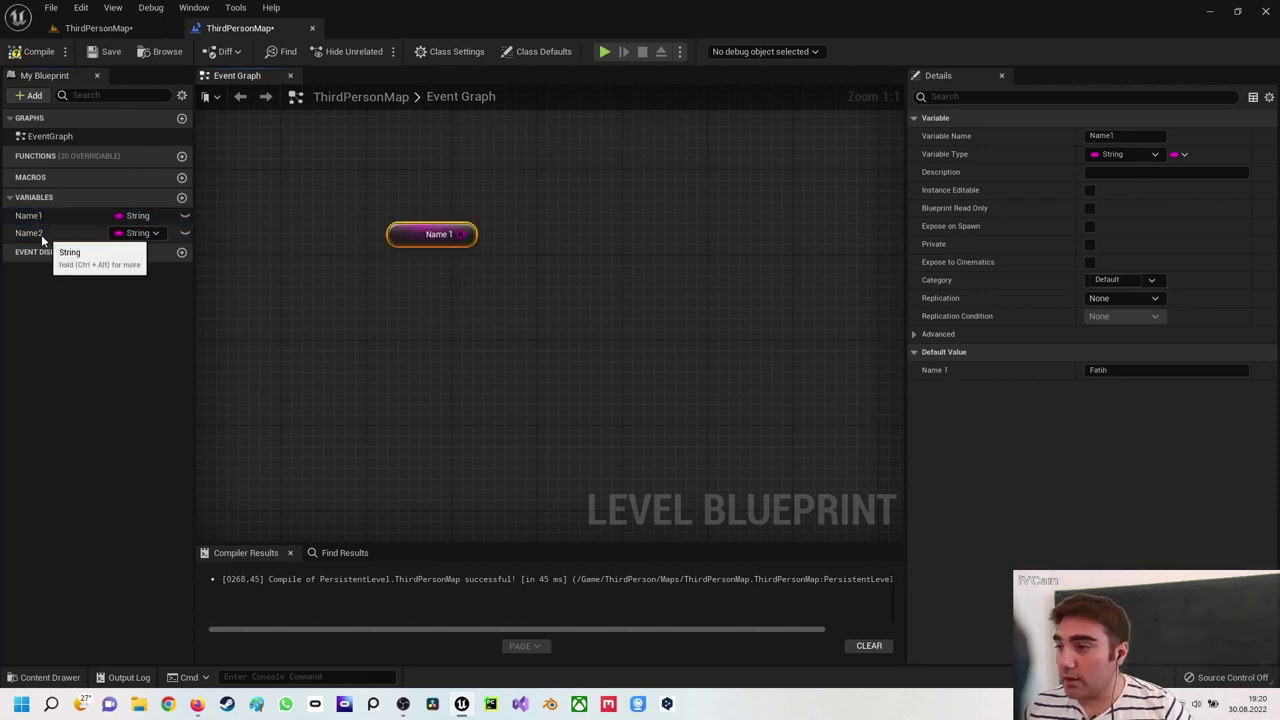
left_click_drag(41, 233, 398, 276)
left_click(421, 296)
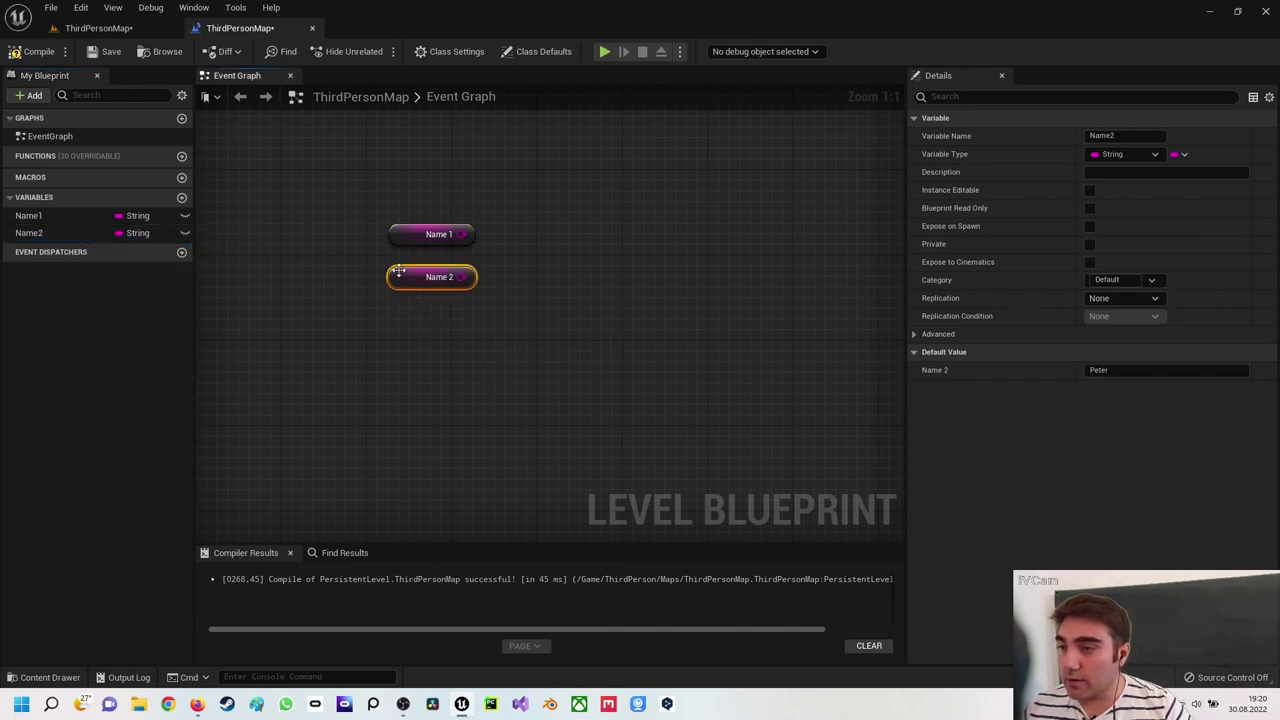
left_click(426, 235)
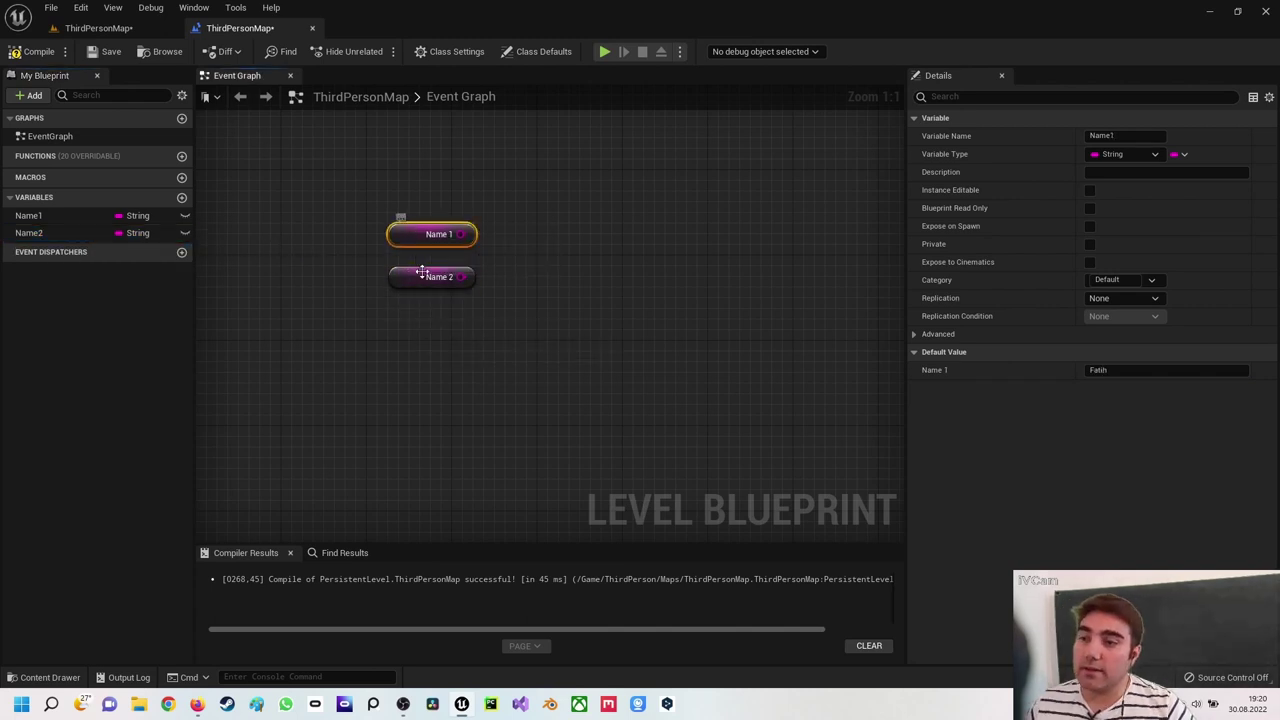
left_click(394, 223)
left_click(411, 237)
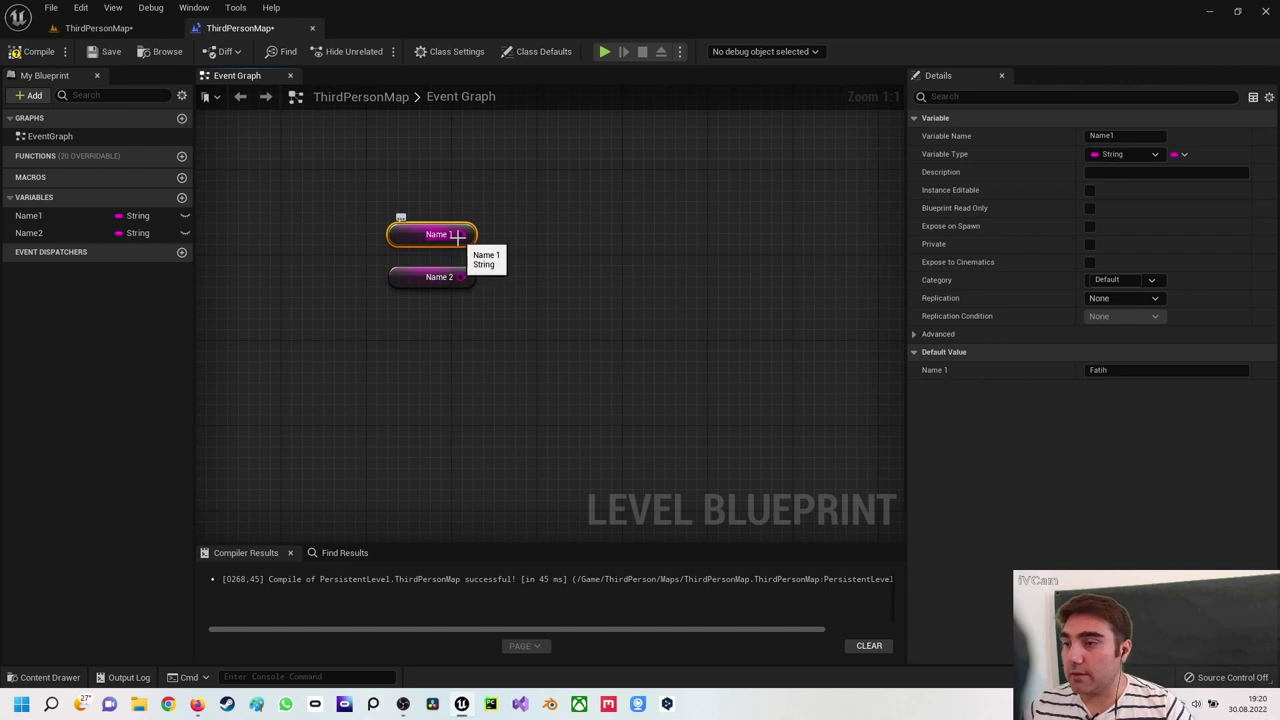
Add an Equal Exactly (String) node from Name 1 and connect Name 2 to its second input
left_click_drag(462, 234, 520, 267)
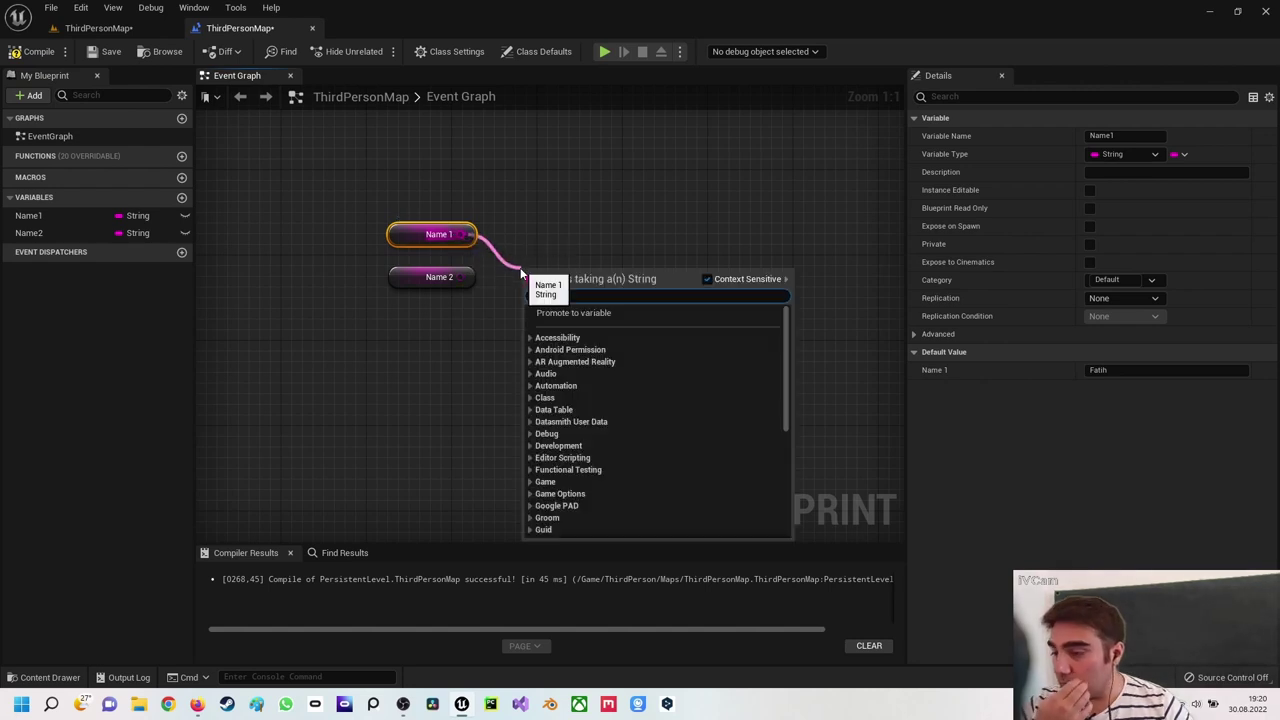
type("=")
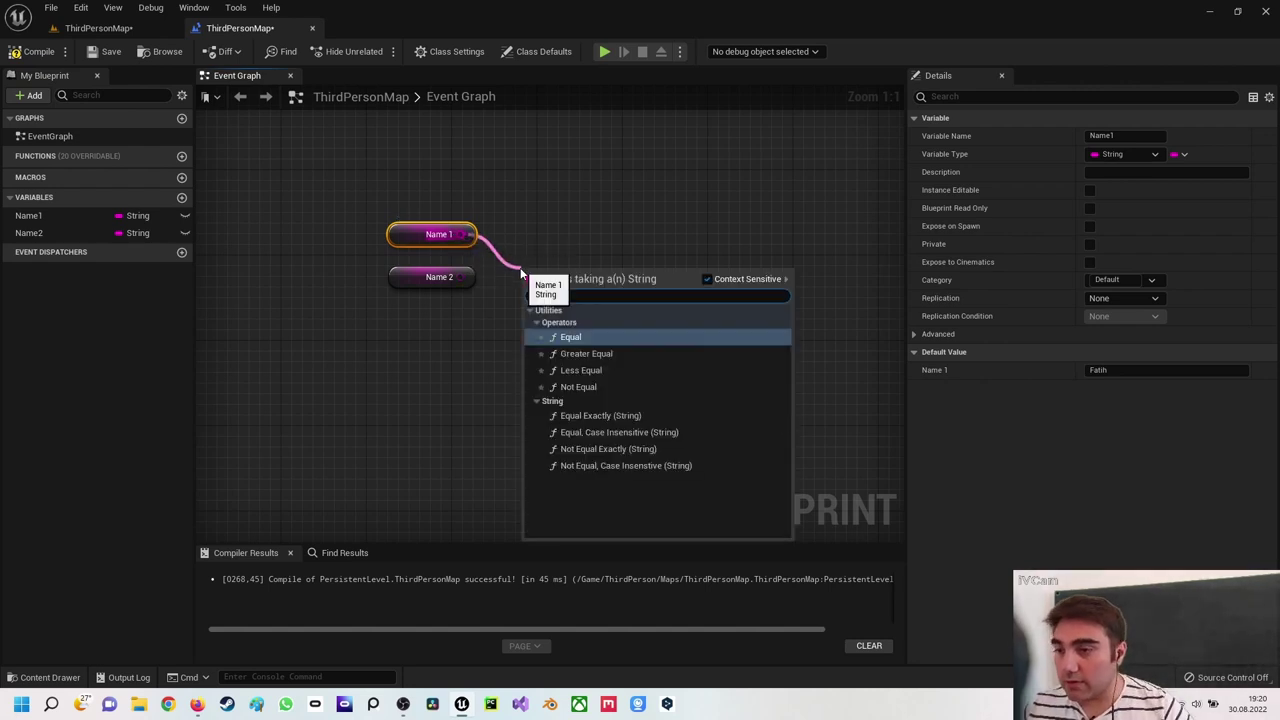
left_click(614, 417)
left_click_drag(571, 280, 534, 252)
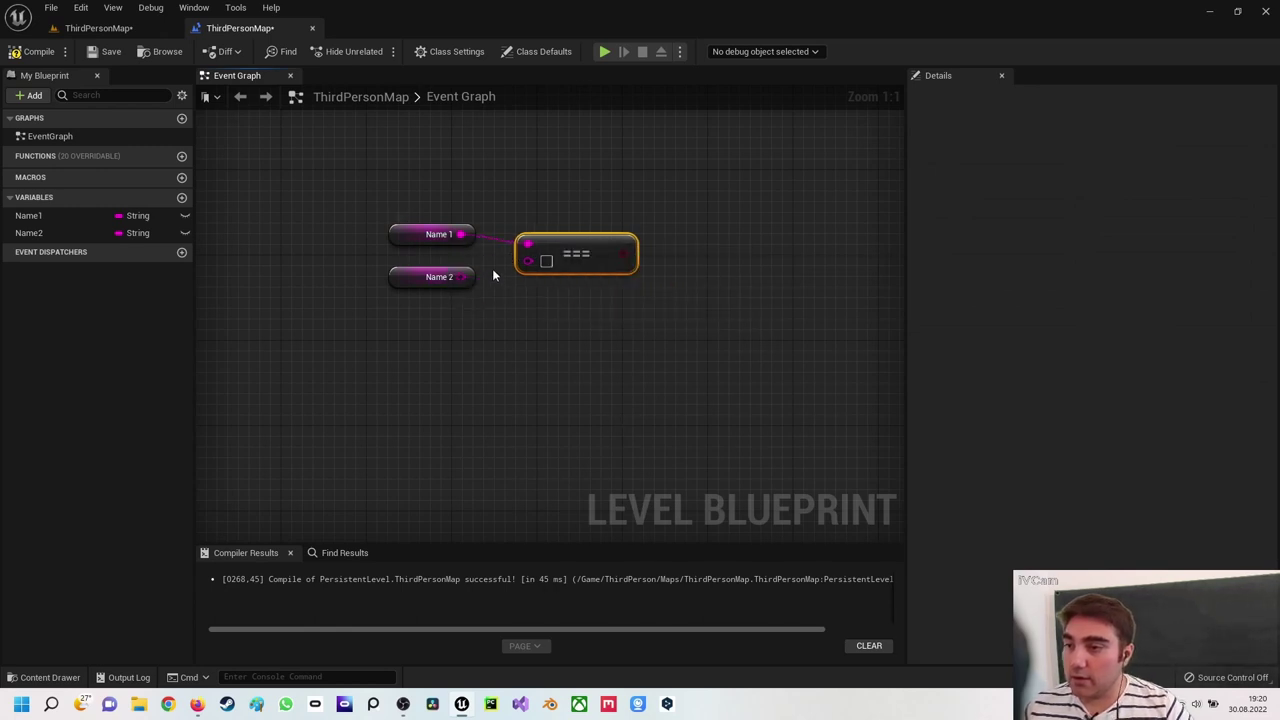
left_click_drag(463, 277, 538, 268)
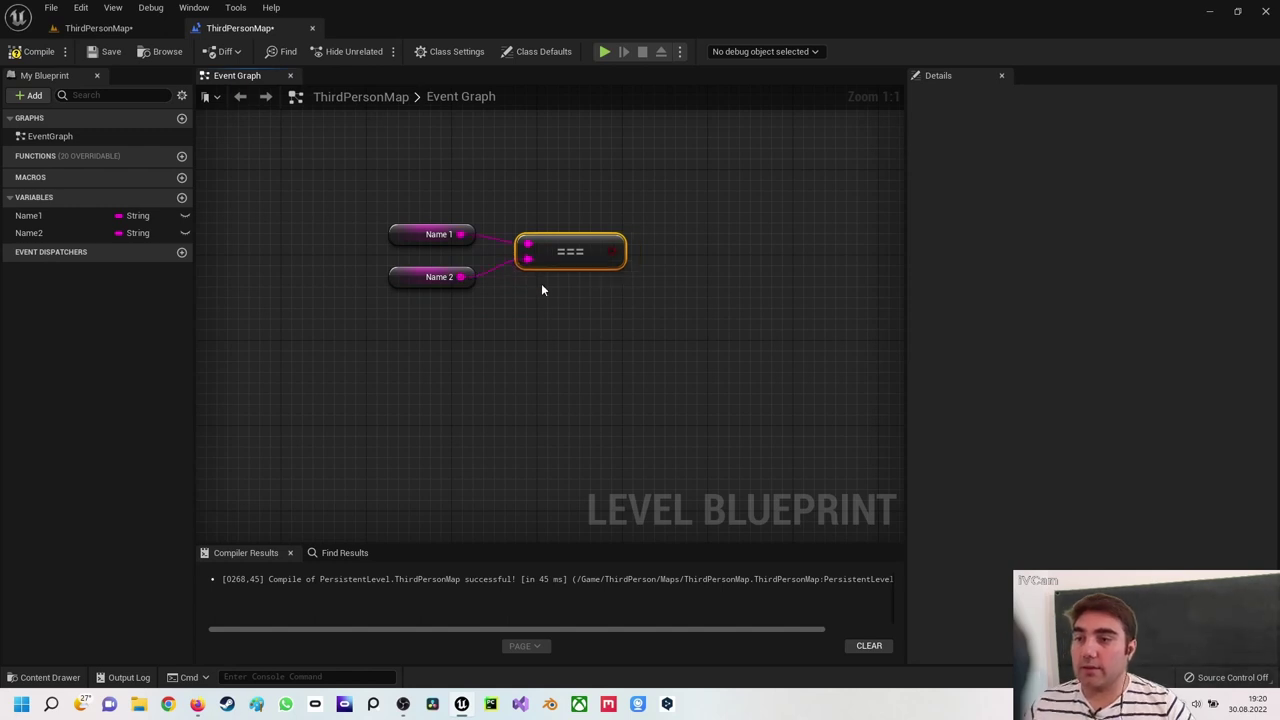
right_click_drag(668, 196, 615, 286)
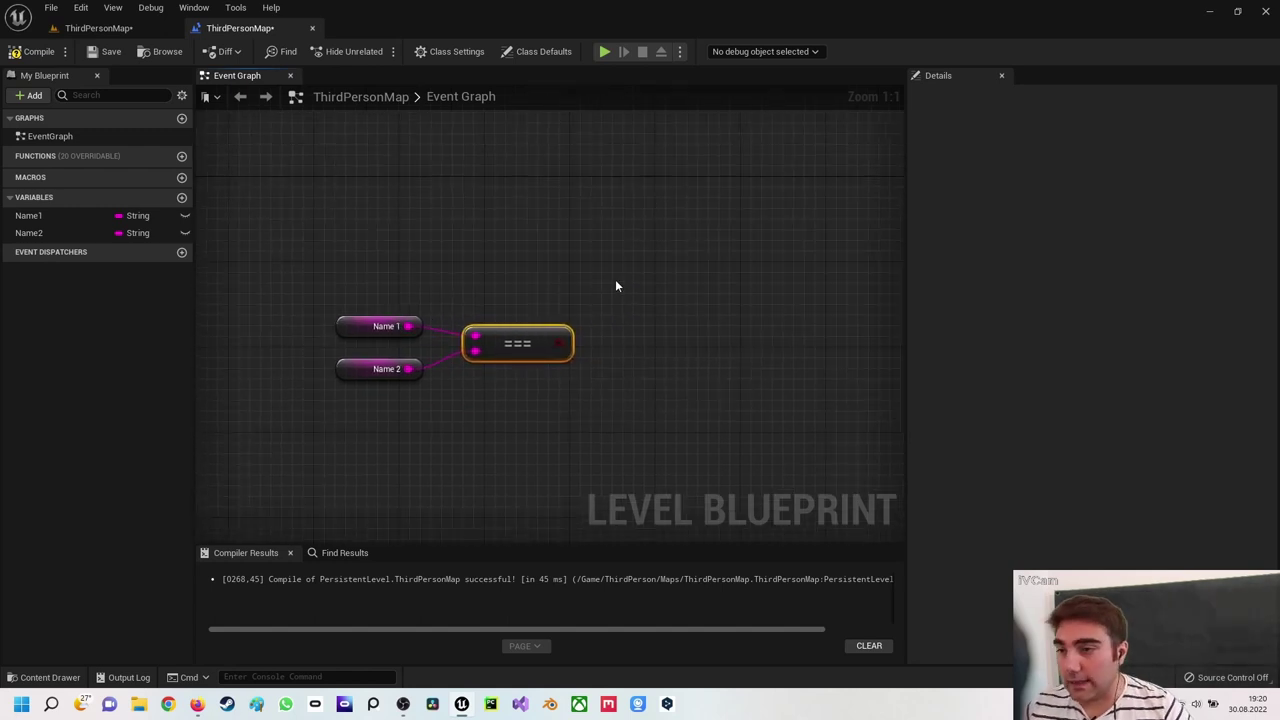
Add a Print String node and feed the comparison result into its In String via a conversion node
right_click(615, 286)
type("prin")
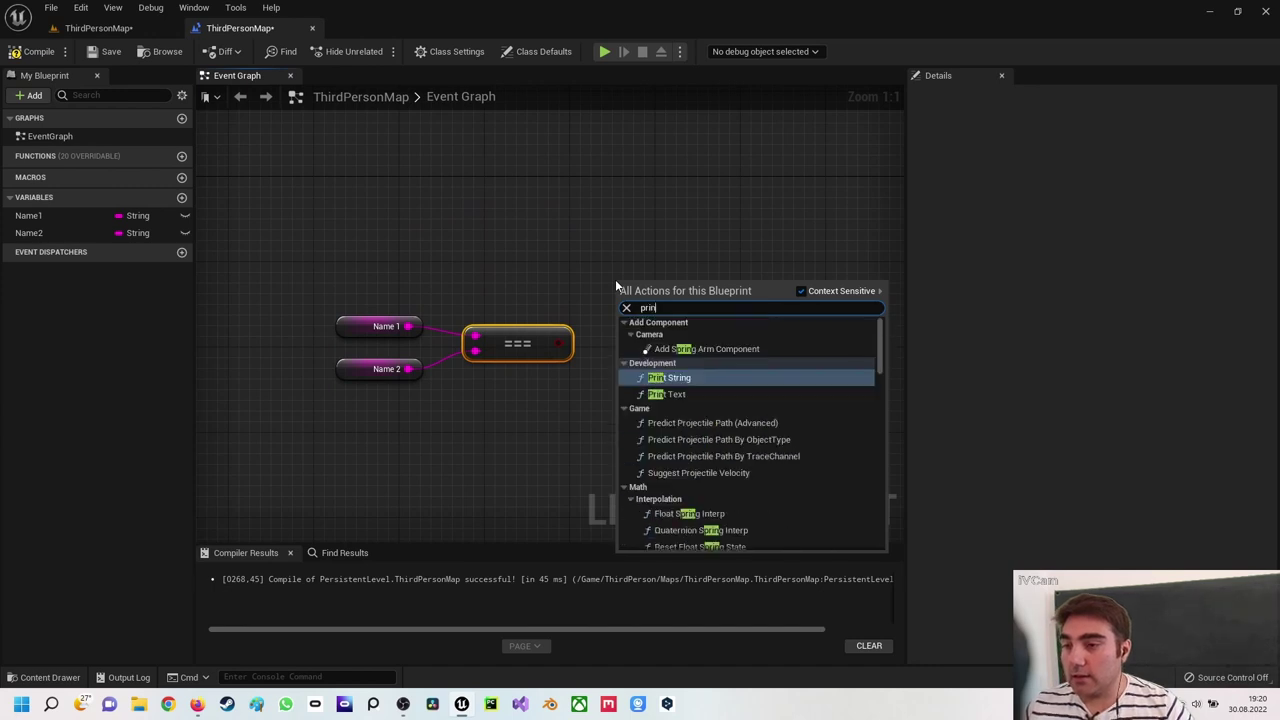
type("t")
key("Return")
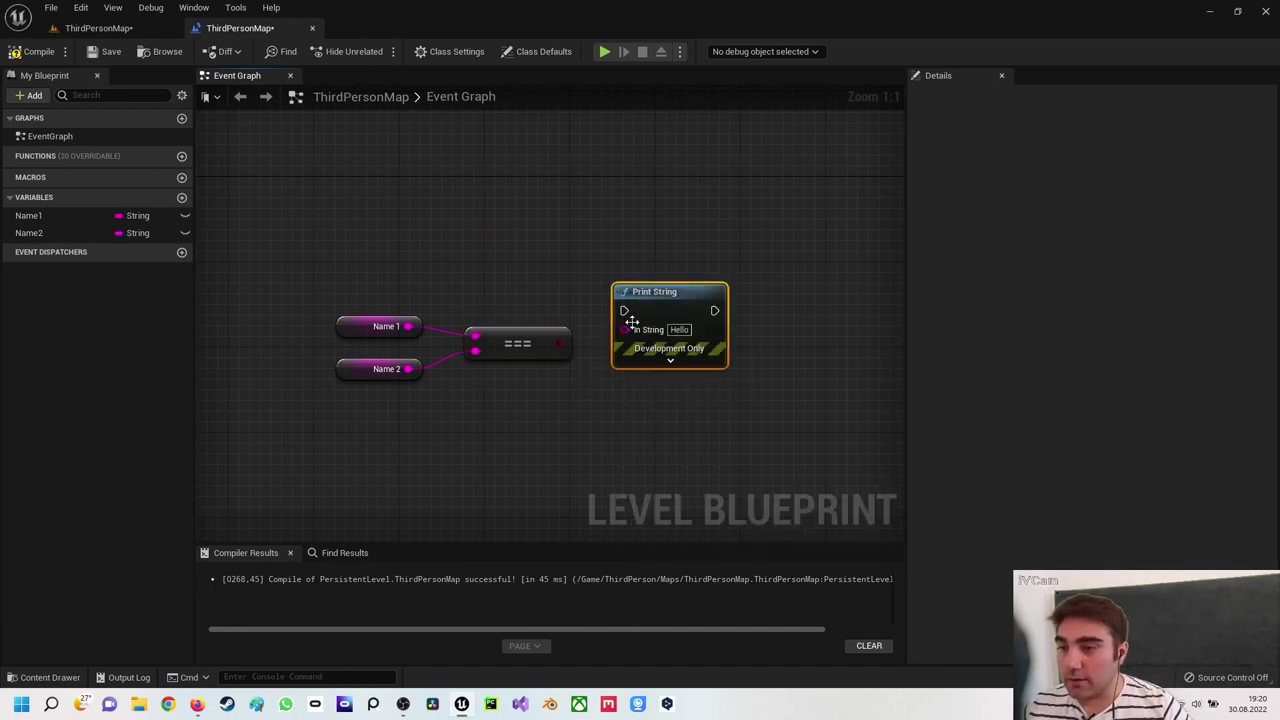
left_click_drag(632, 320, 642, 288)
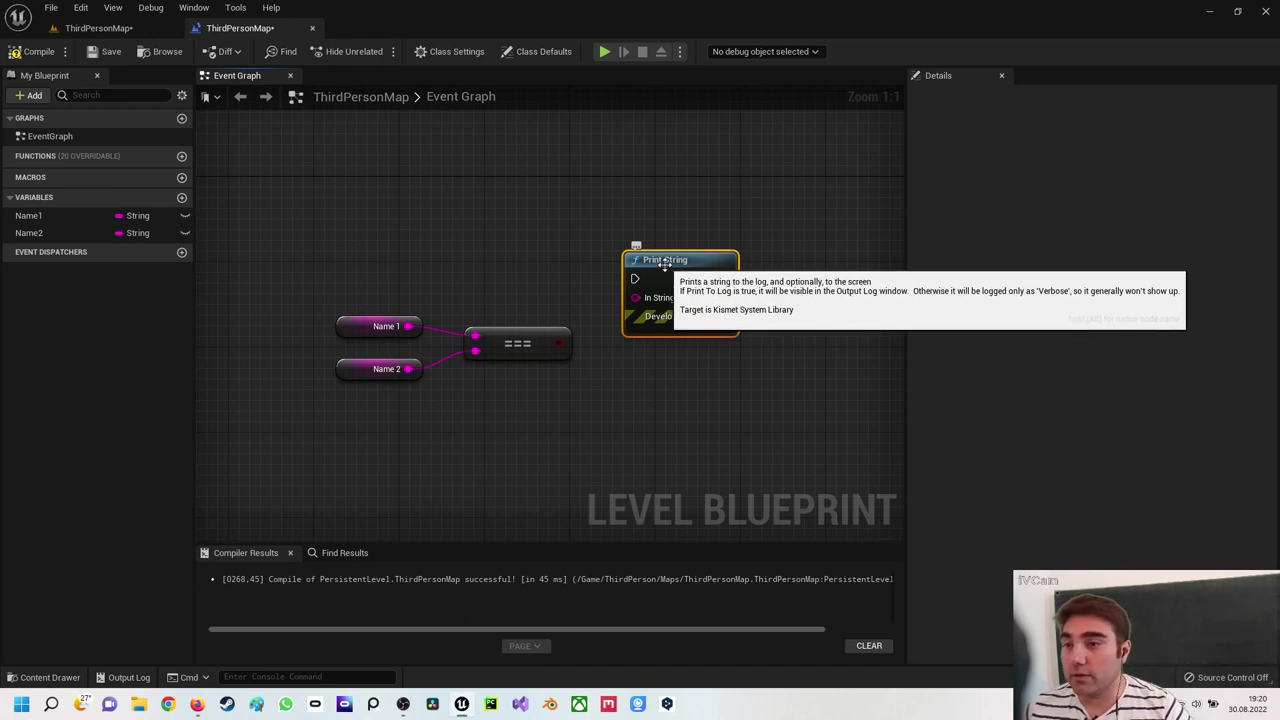
left_click_drag(664, 256, 642, 235)
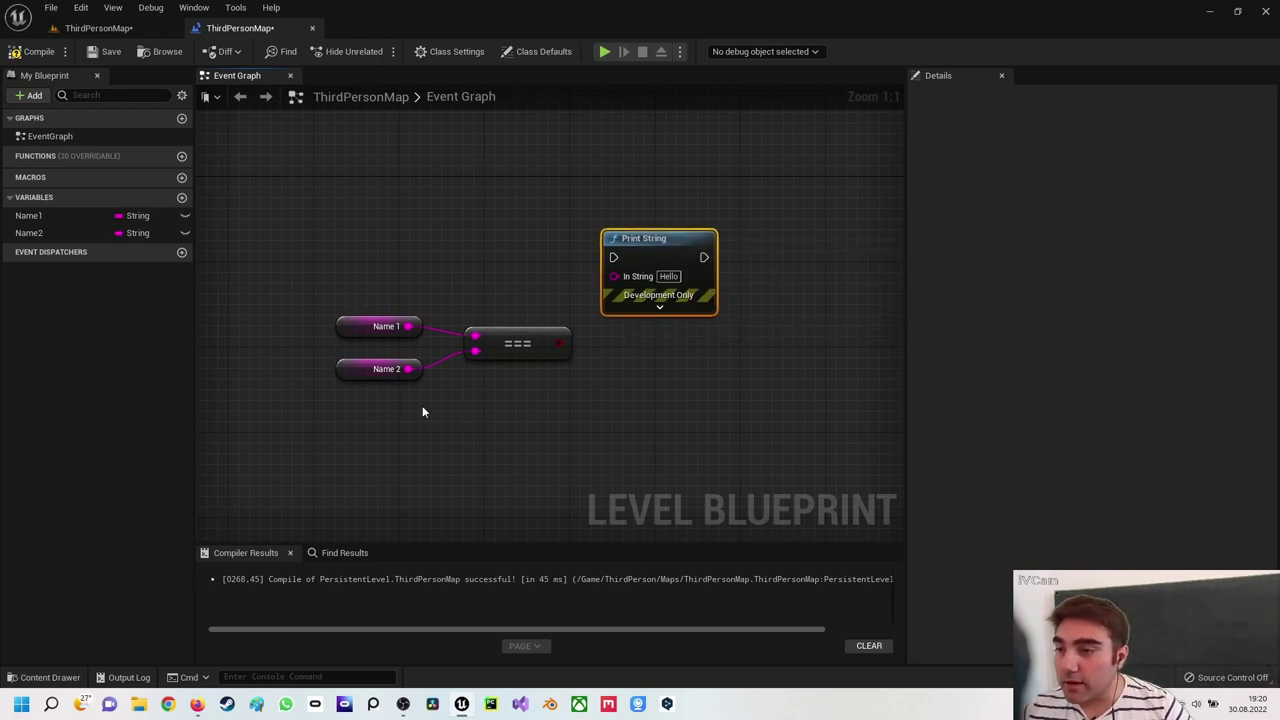
left_click_drag(644, 232, 751, 221)
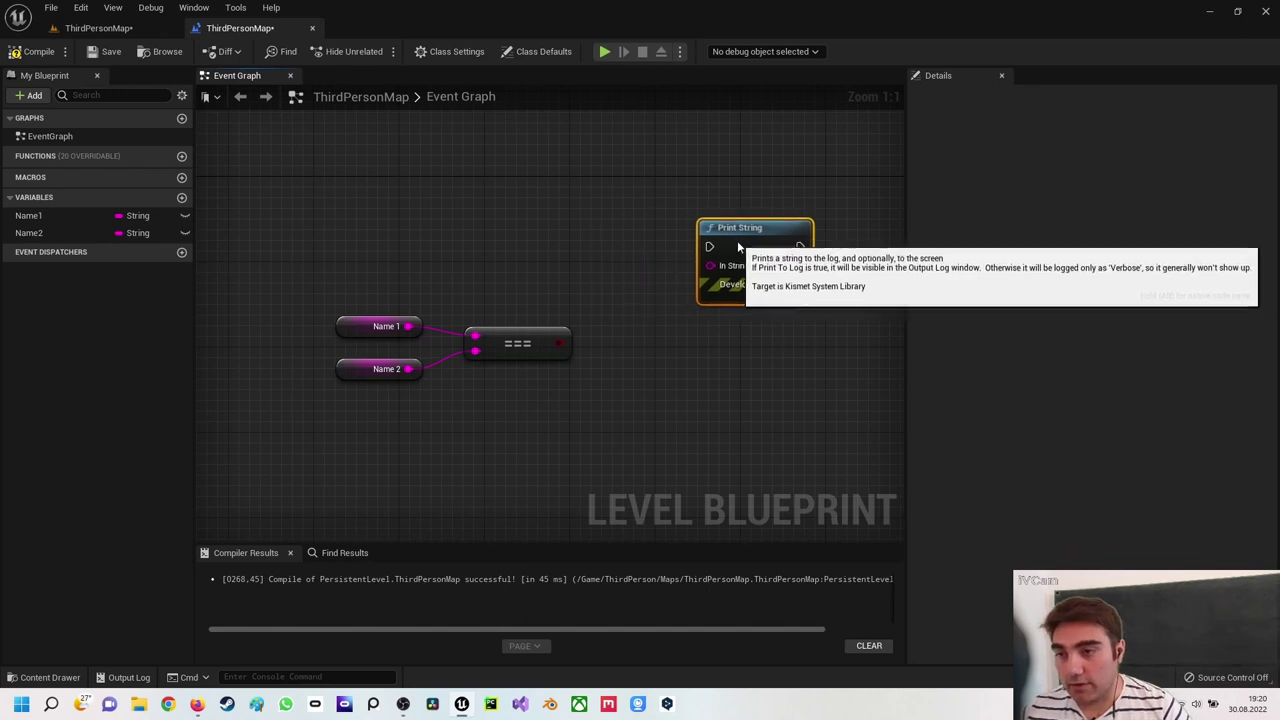
left_click_drag(563, 344, 742, 268)
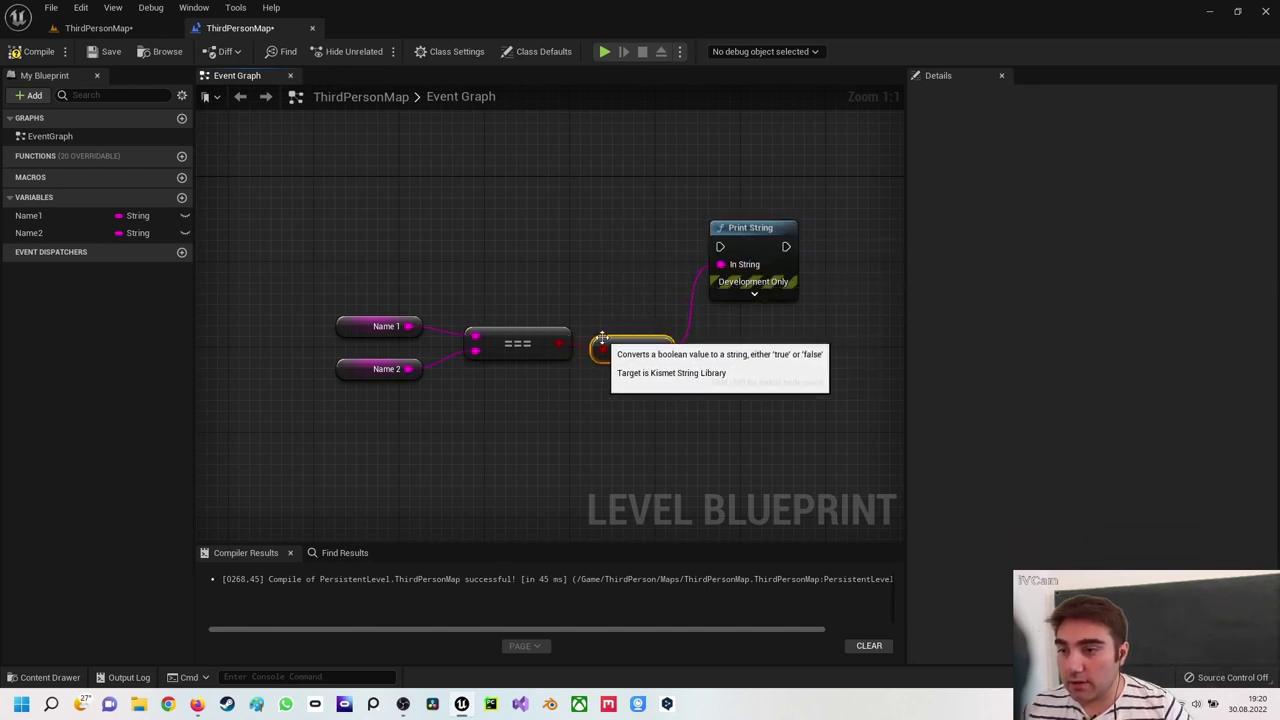
left_click_drag(603, 338, 603, 348)
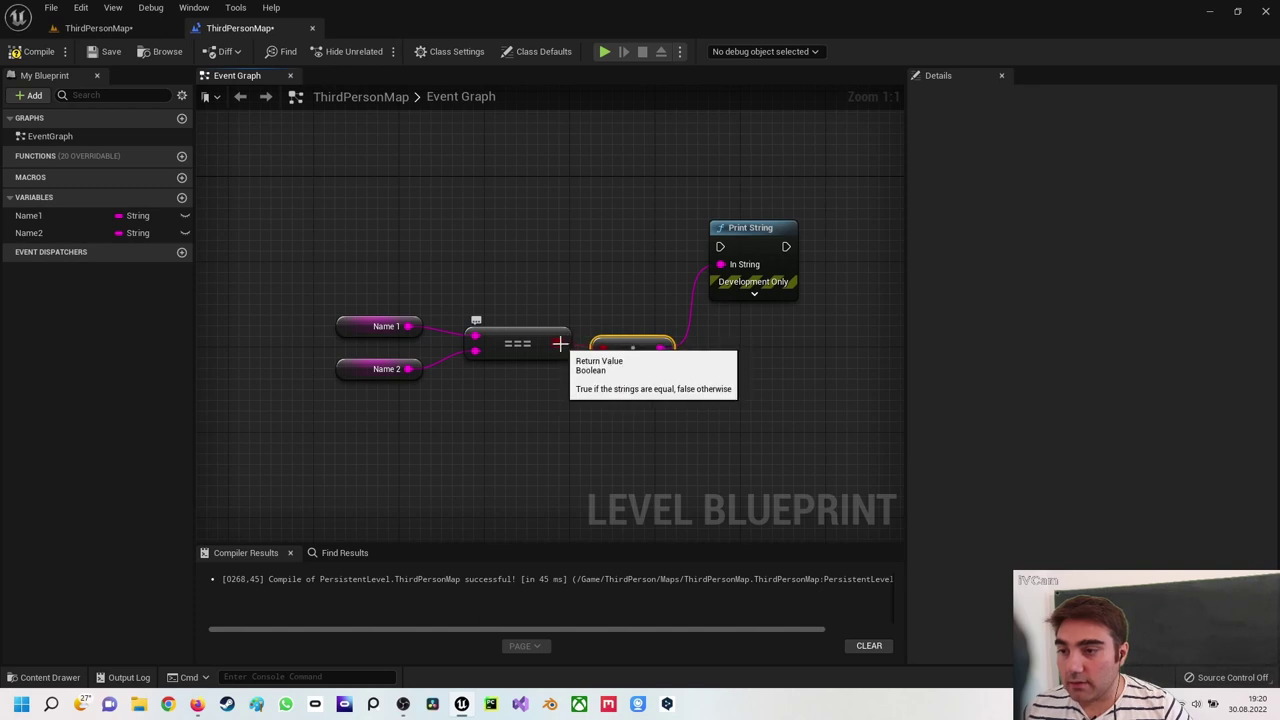
Set the Print String Duration to 5
left_click(754, 293)
left_click(772, 343)
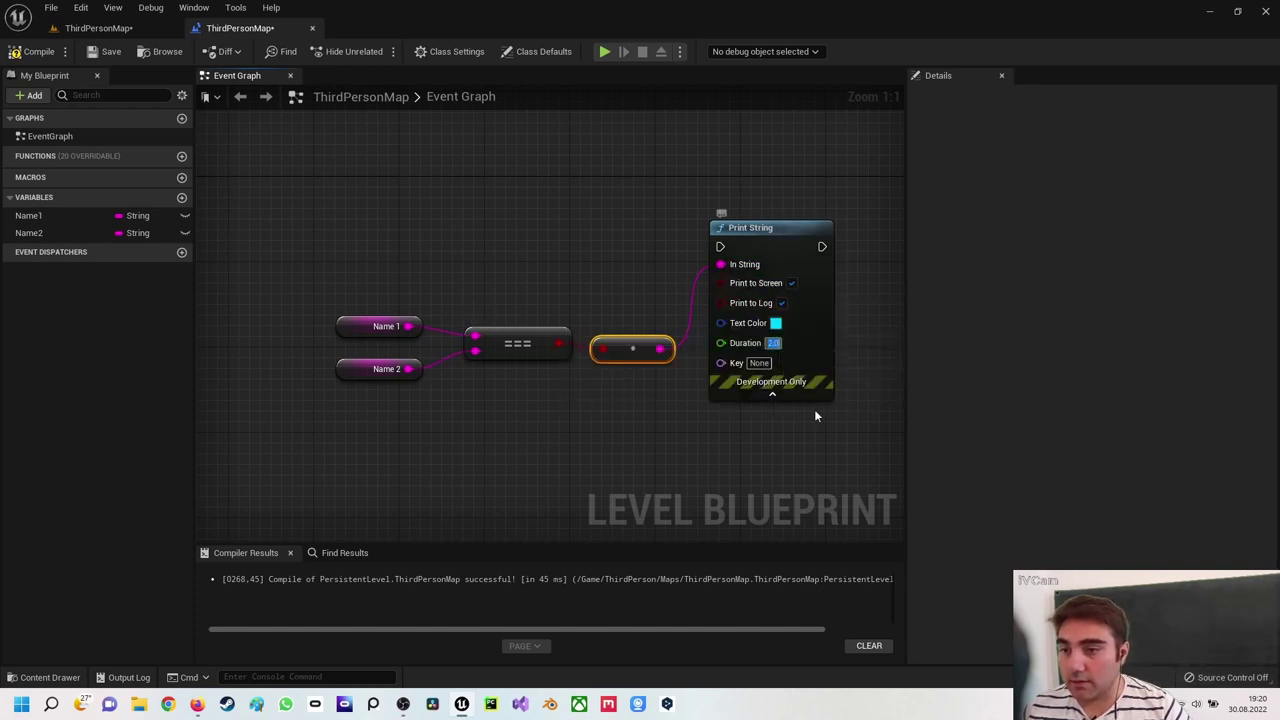
type("5")
left_click(454, 254)
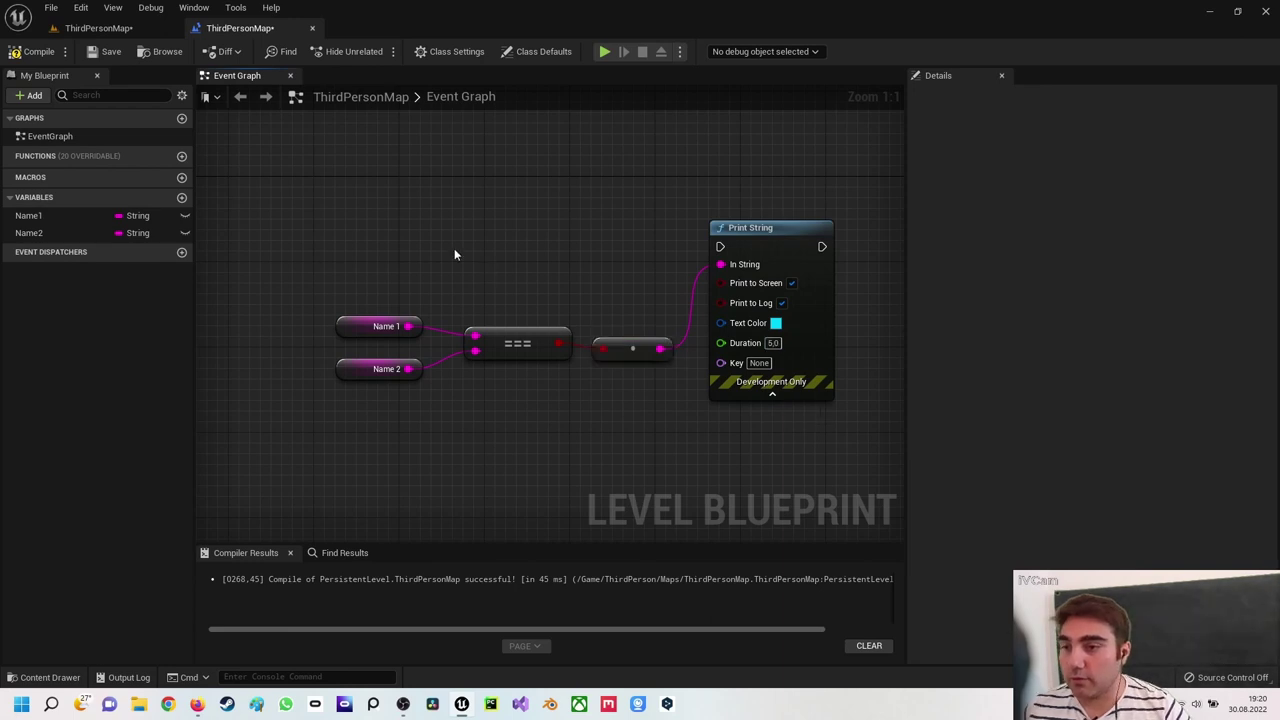
Add an Event BeginPlay node and wire it to execute Print String
right_click(449, 234)
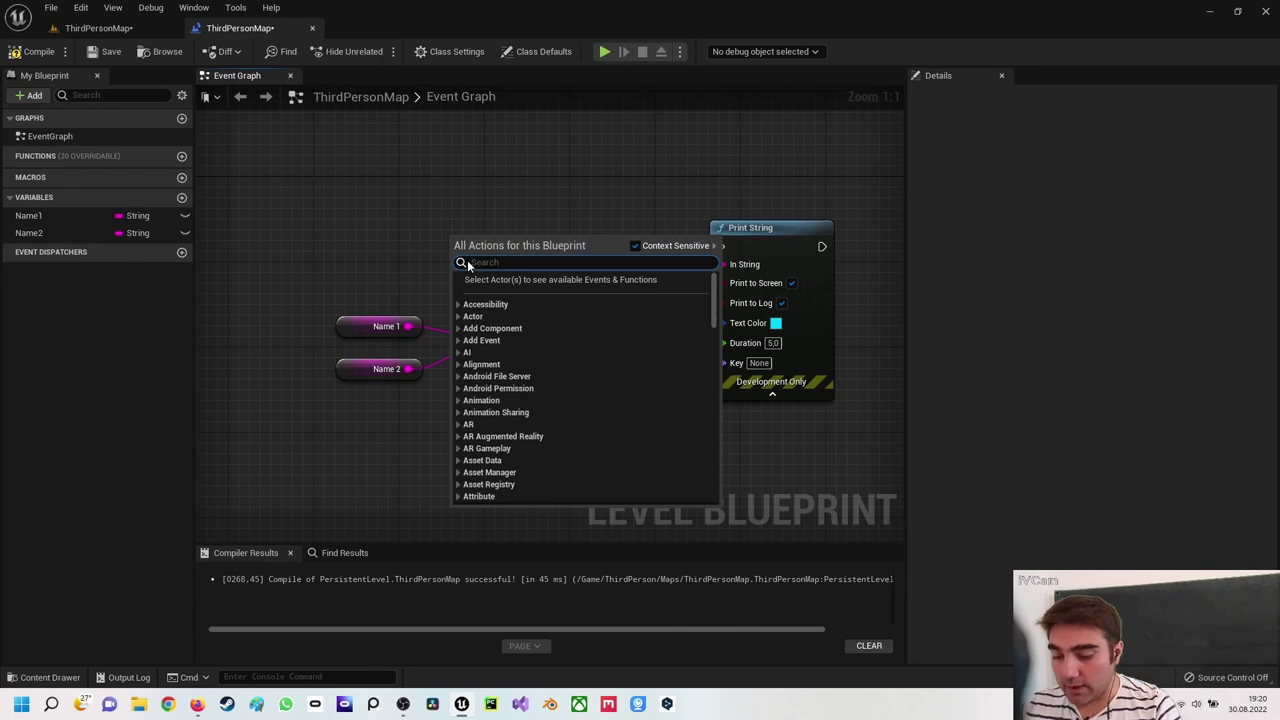
type("begin")
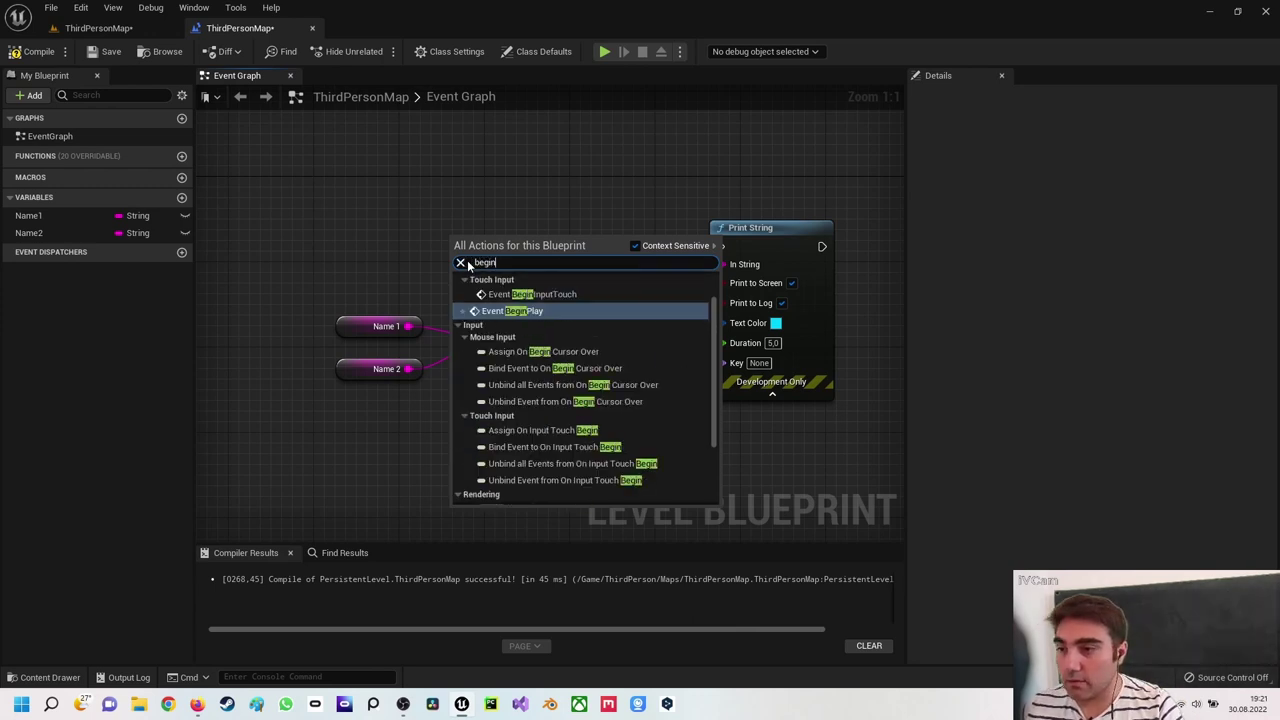
left_click(506, 311)
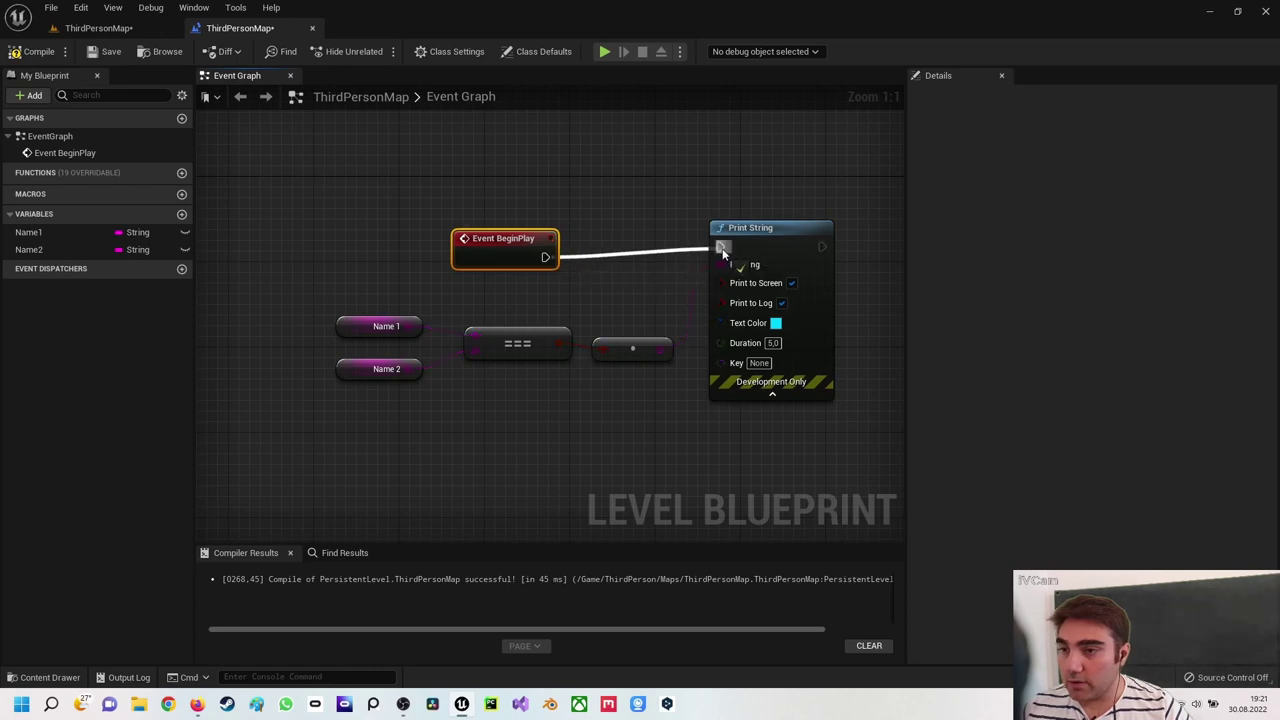
mouse_move(543, 258)
left_mouse_down()
mouse_move(720, 247)
mouse_move(525, 228)
left_mouse_up()
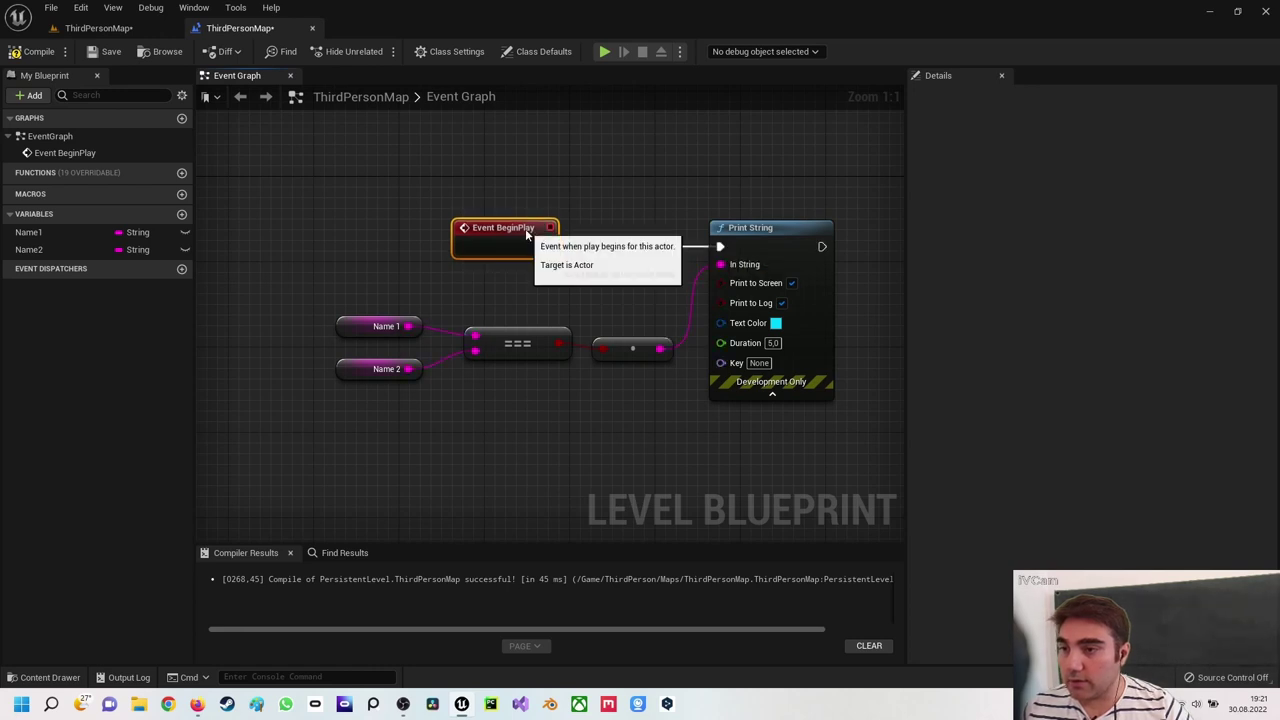
Compile and save the level Blueprint, then play the level to see 'false' printed
left_click(36, 51)
left_click(95, 55)
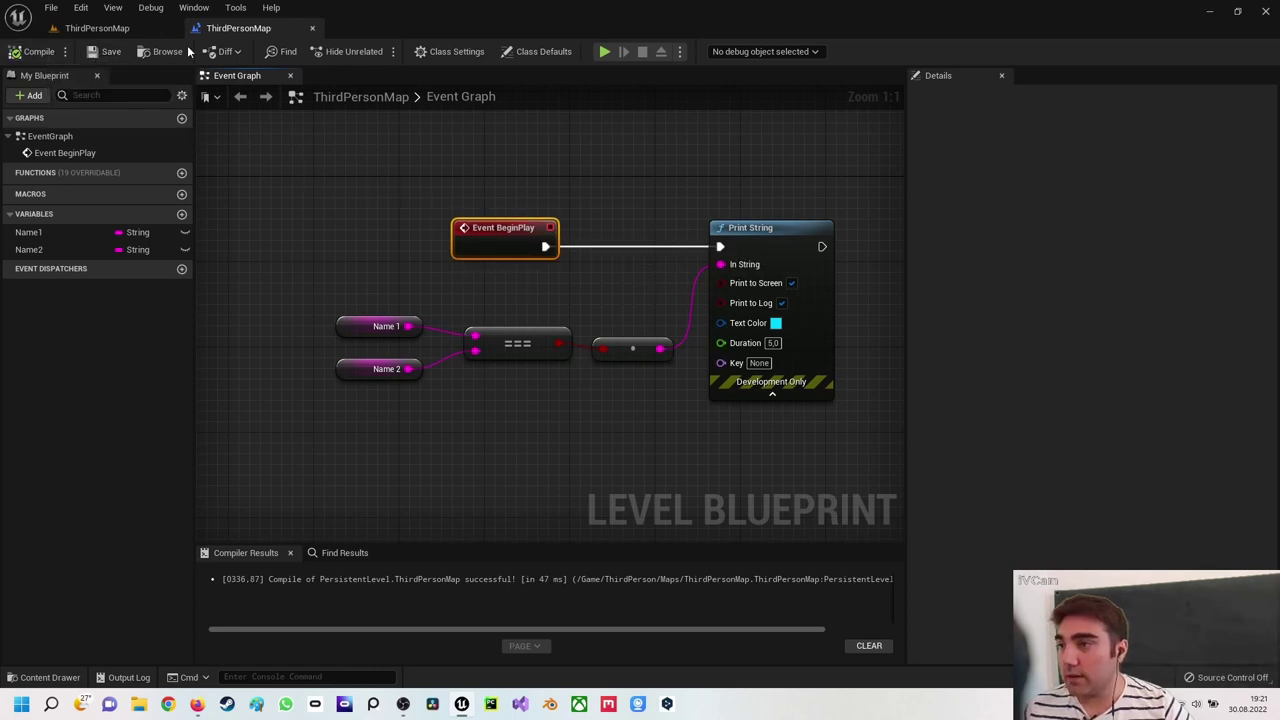
left_click(603, 52)
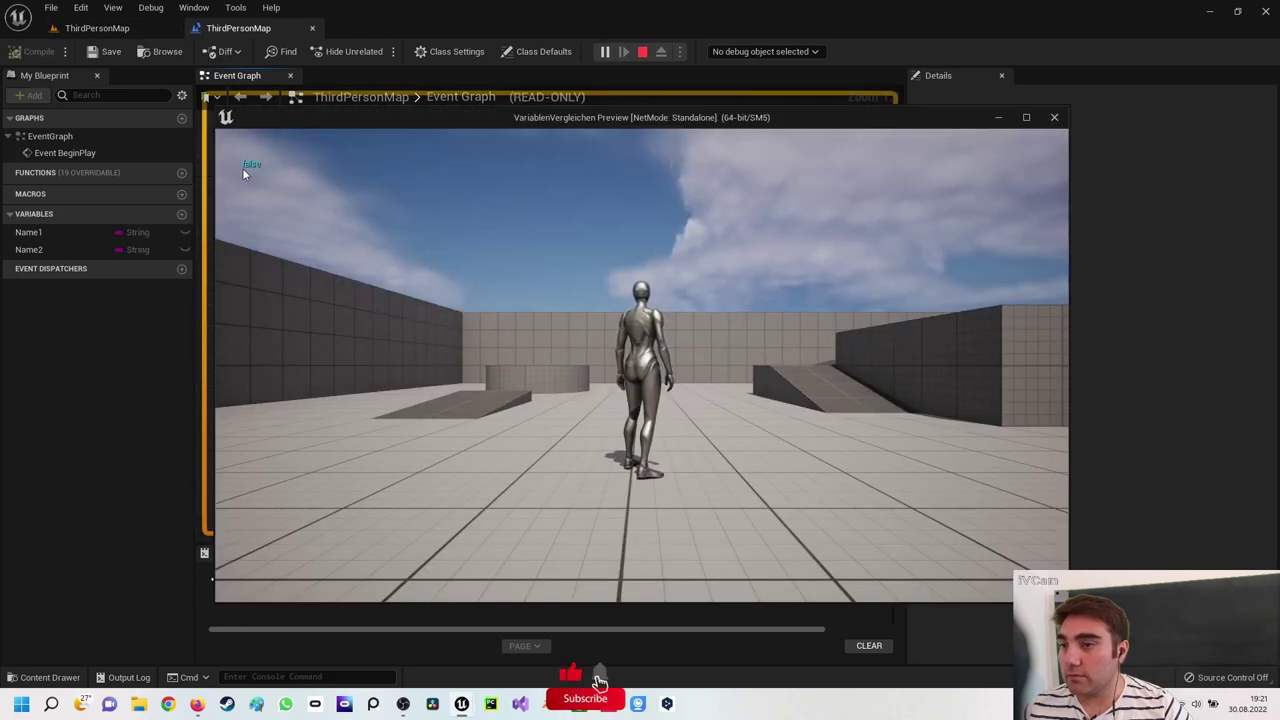
left_click(1053, 118)
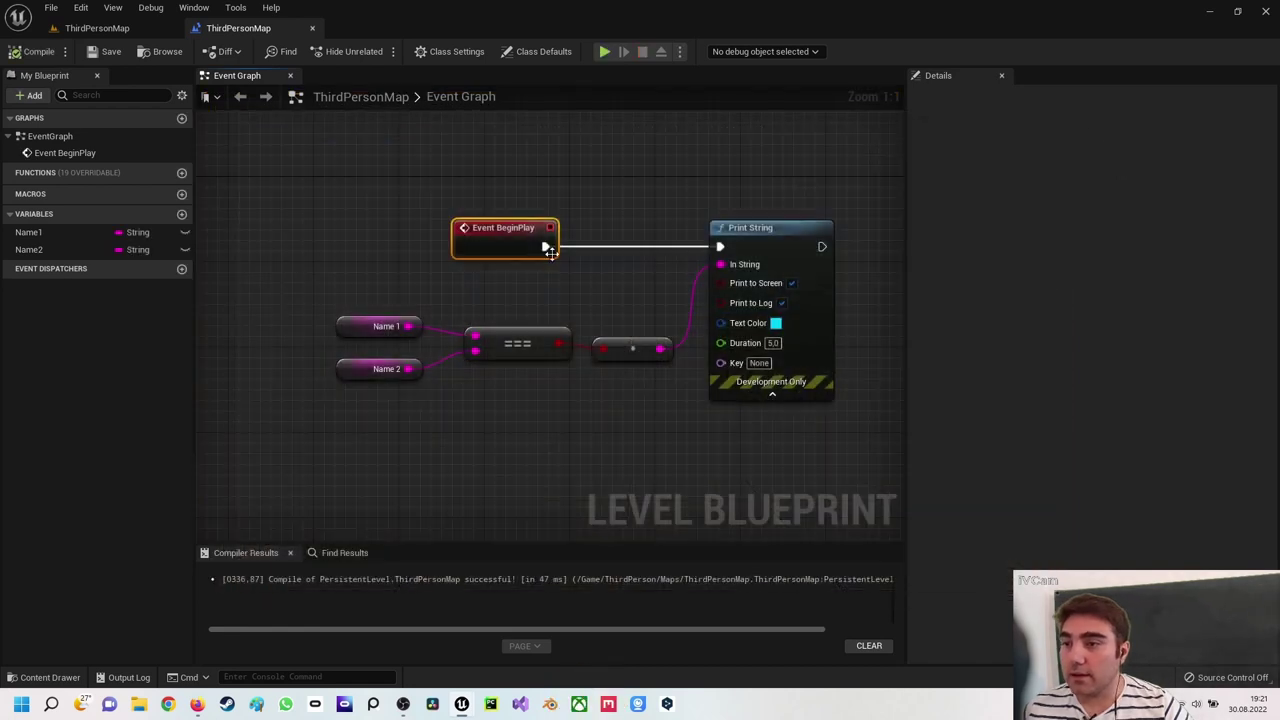
Change Name2's default value to 'Fatih' and recompile the level Blueprint
left_click(362, 327)
left_click(360, 369)
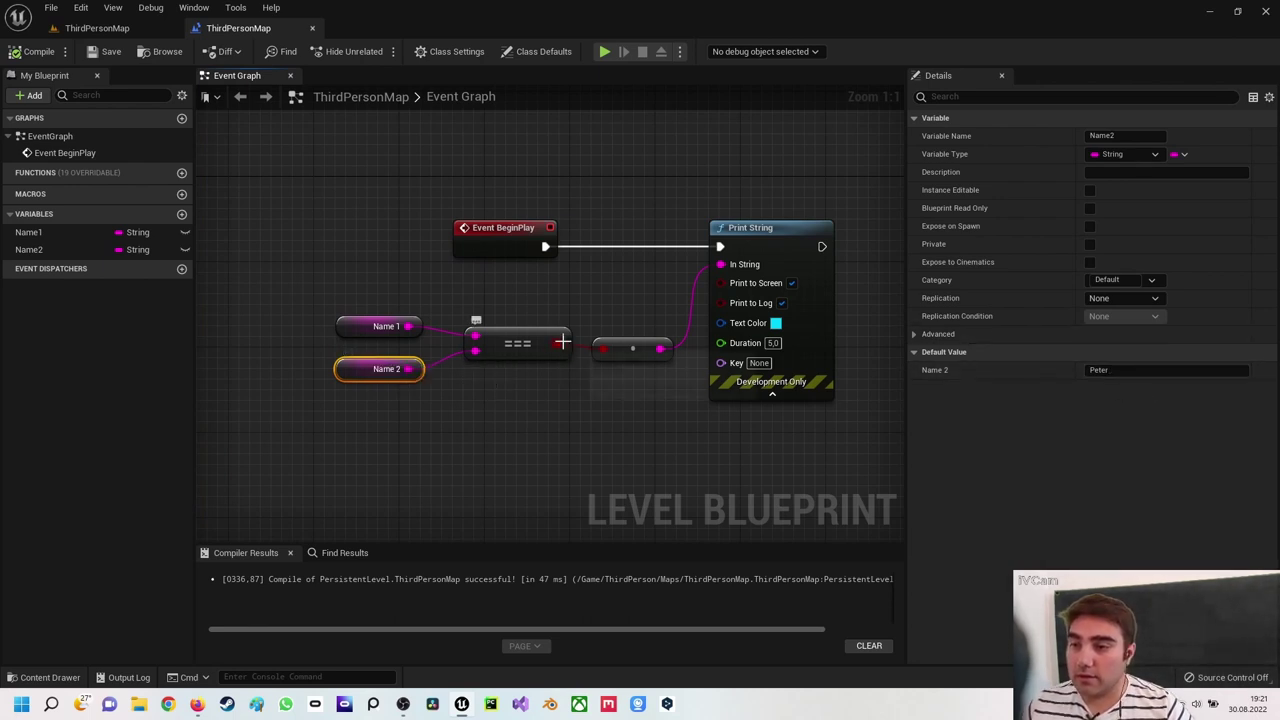
left_click(1110, 371)
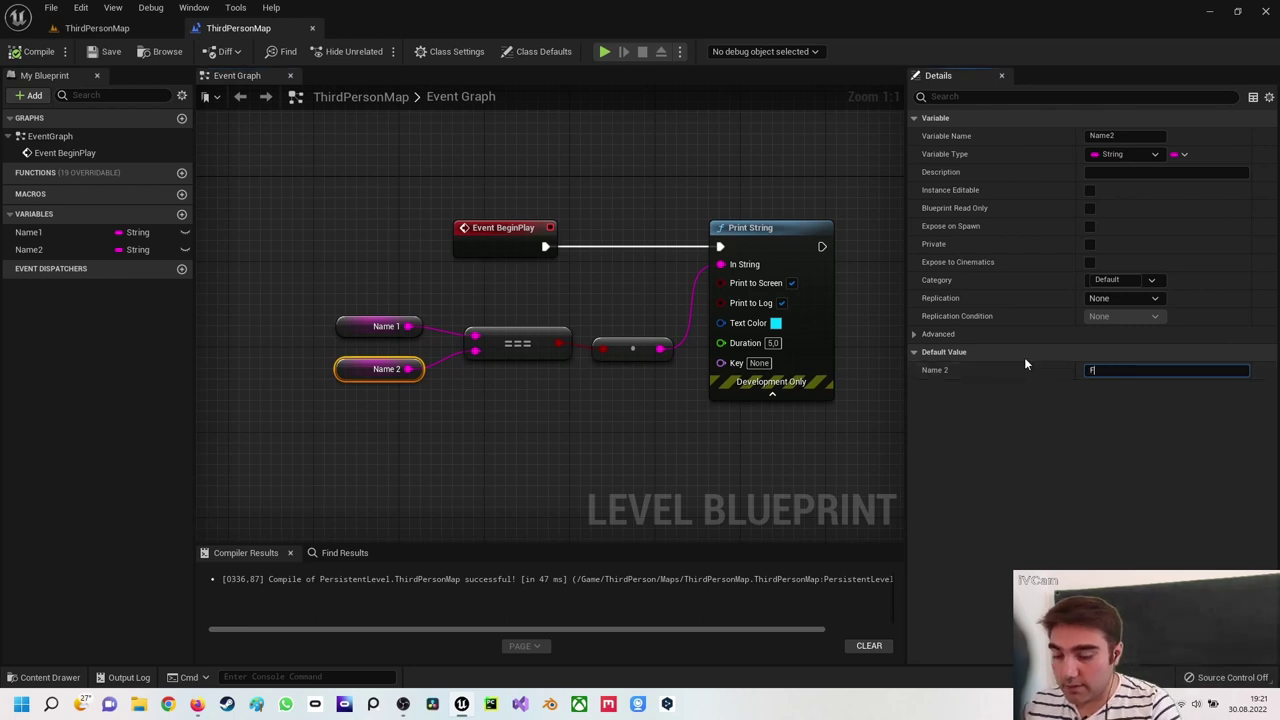
type("Fatih")
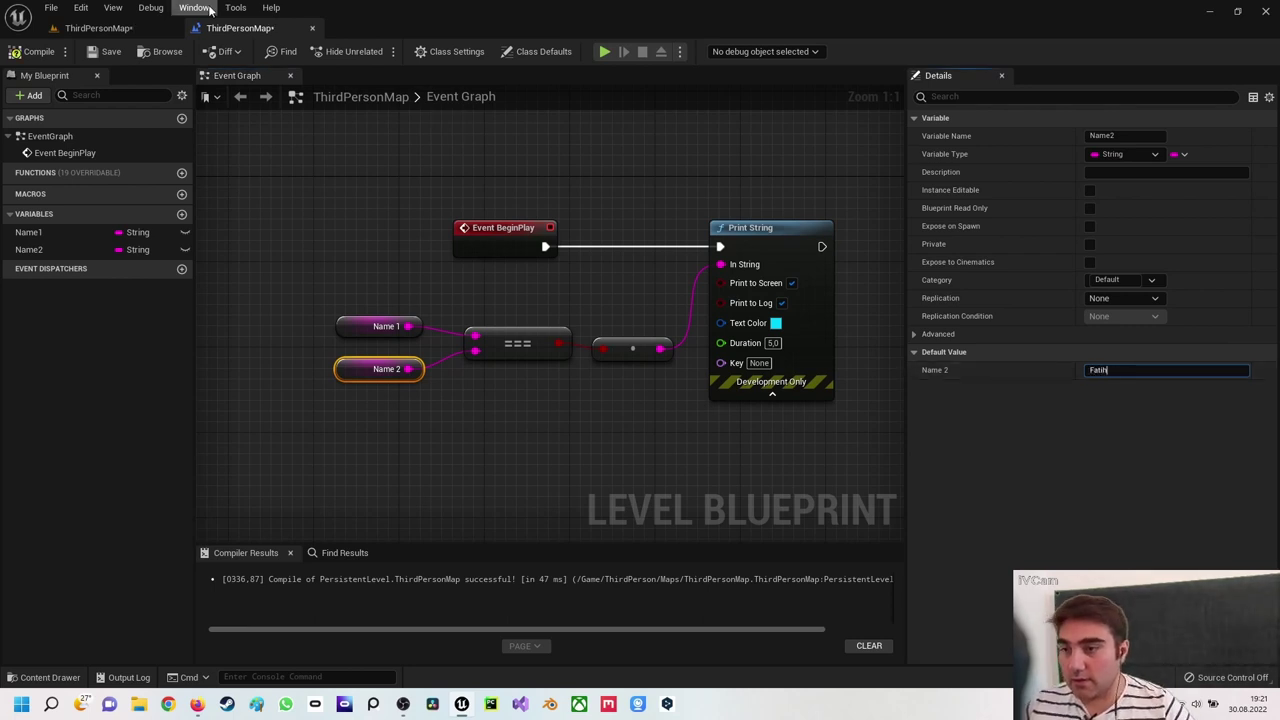
left_click(35, 51)
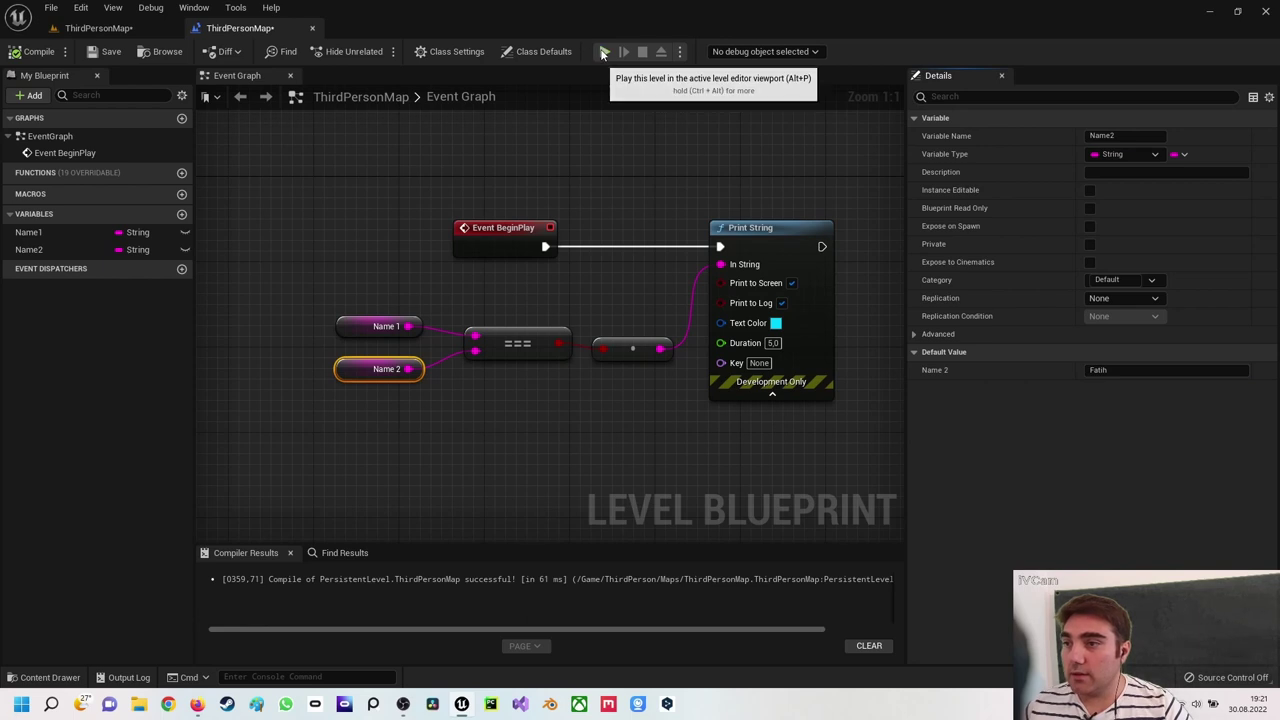
left_click(604, 52)
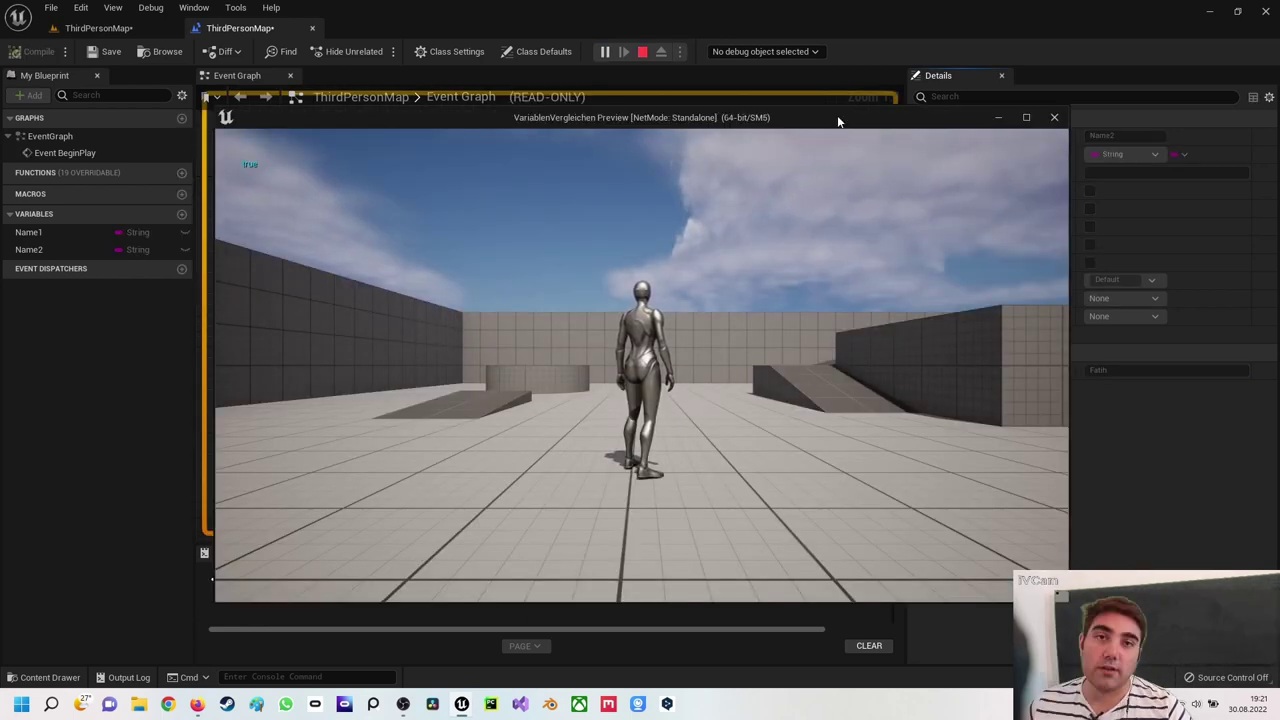
left_click(1054, 117)
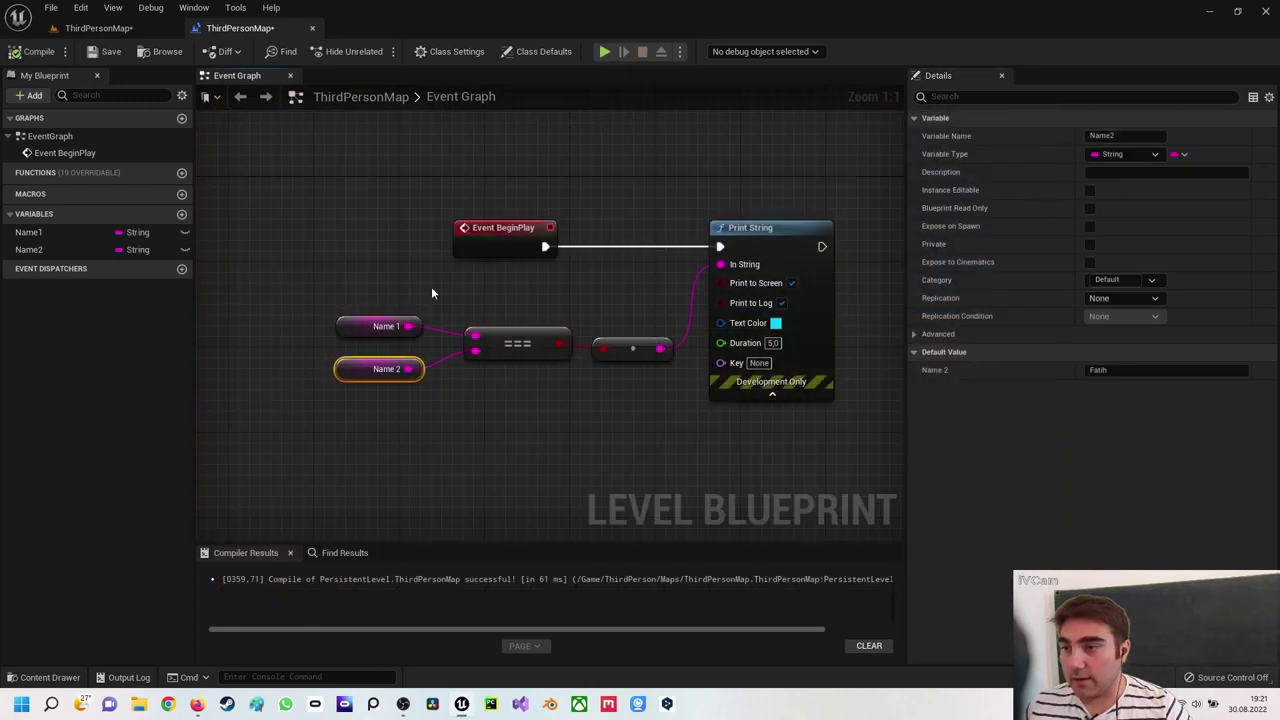
mouse_move(431, 292)
right_mouse_down()
mouse_move(432, 232)
mouse_move(390, 205)
right_mouse_up()
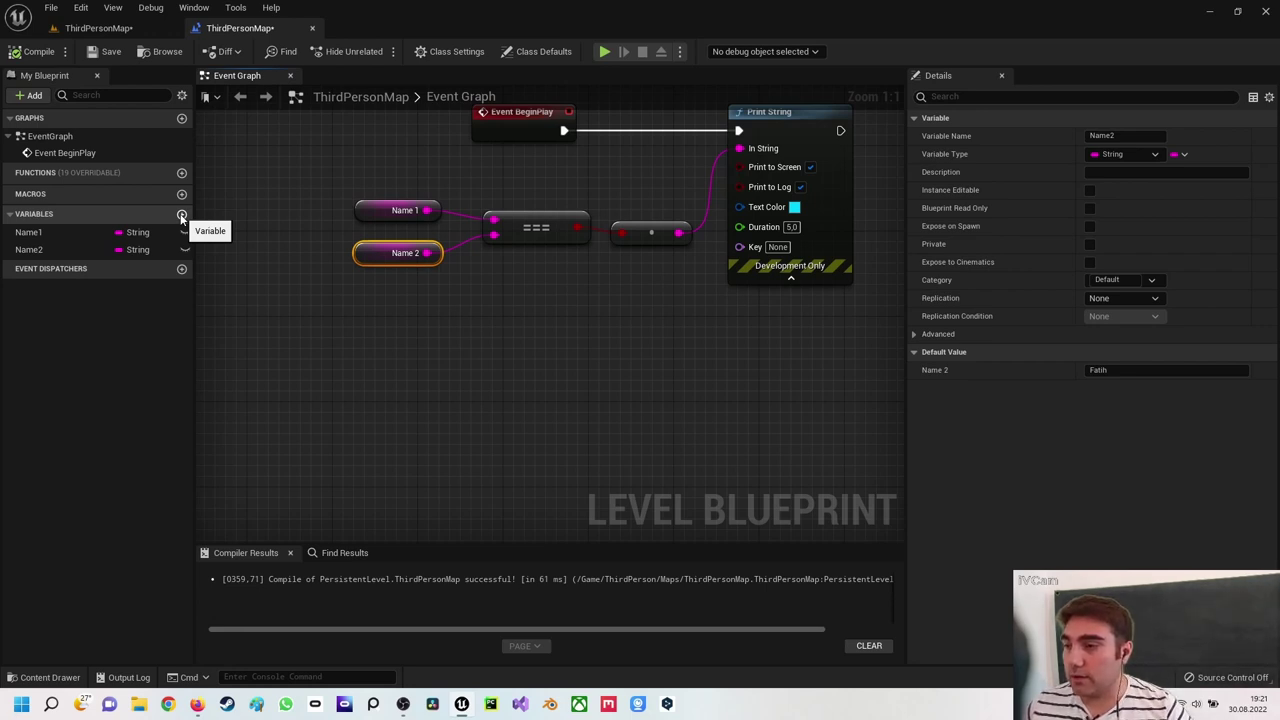
Create Integer variables Zahl1 and Zahl2 and compile the level Blueprint
left_click(182, 217)
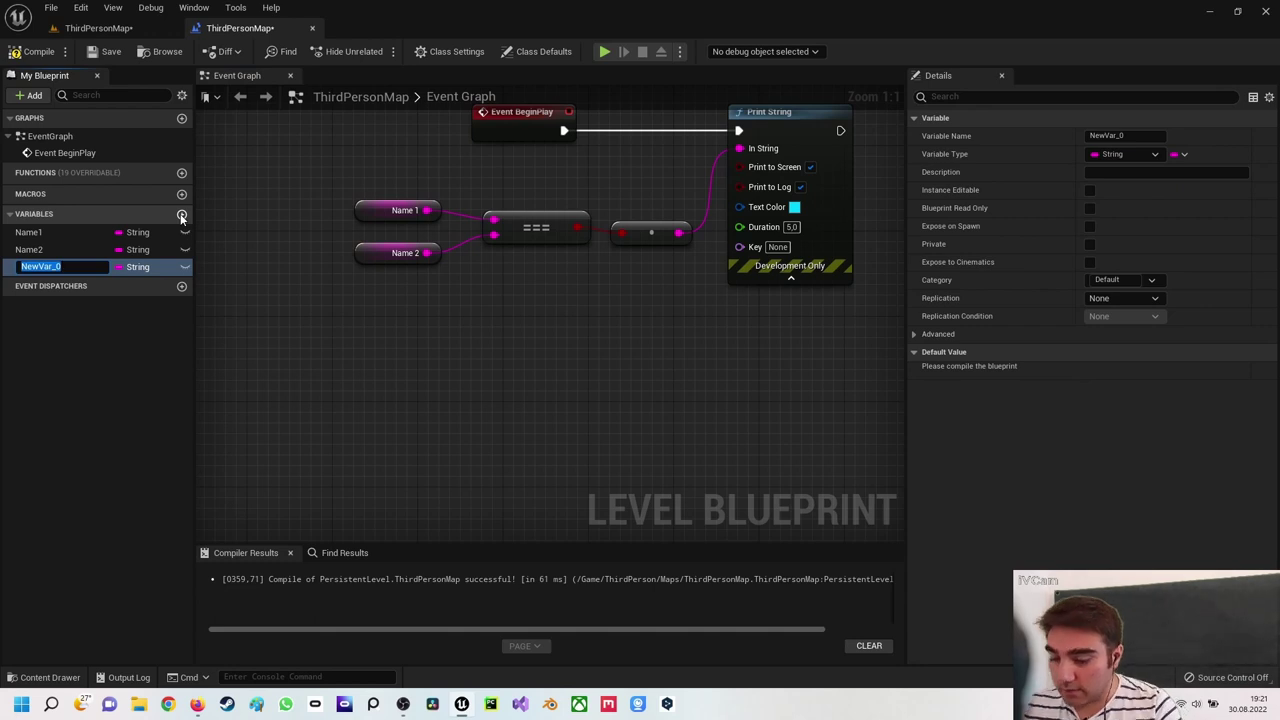
type("Zahl1")
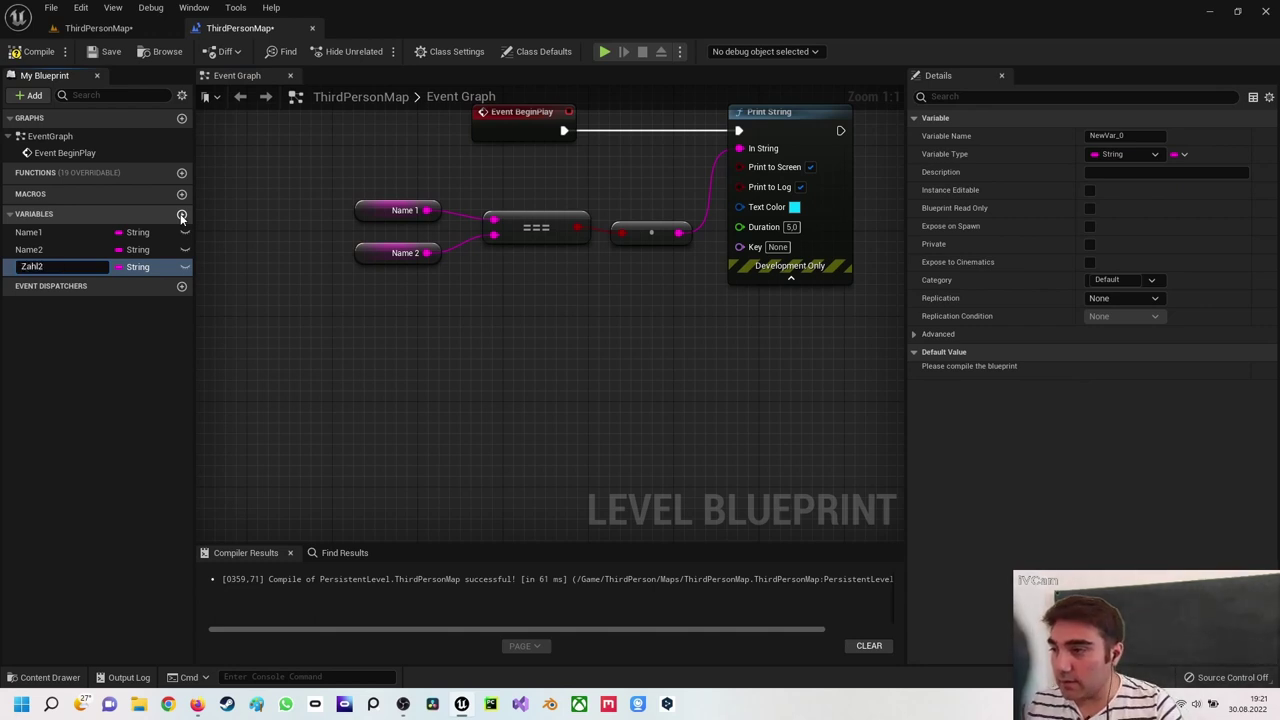
key("Return")
left_click(137, 266)
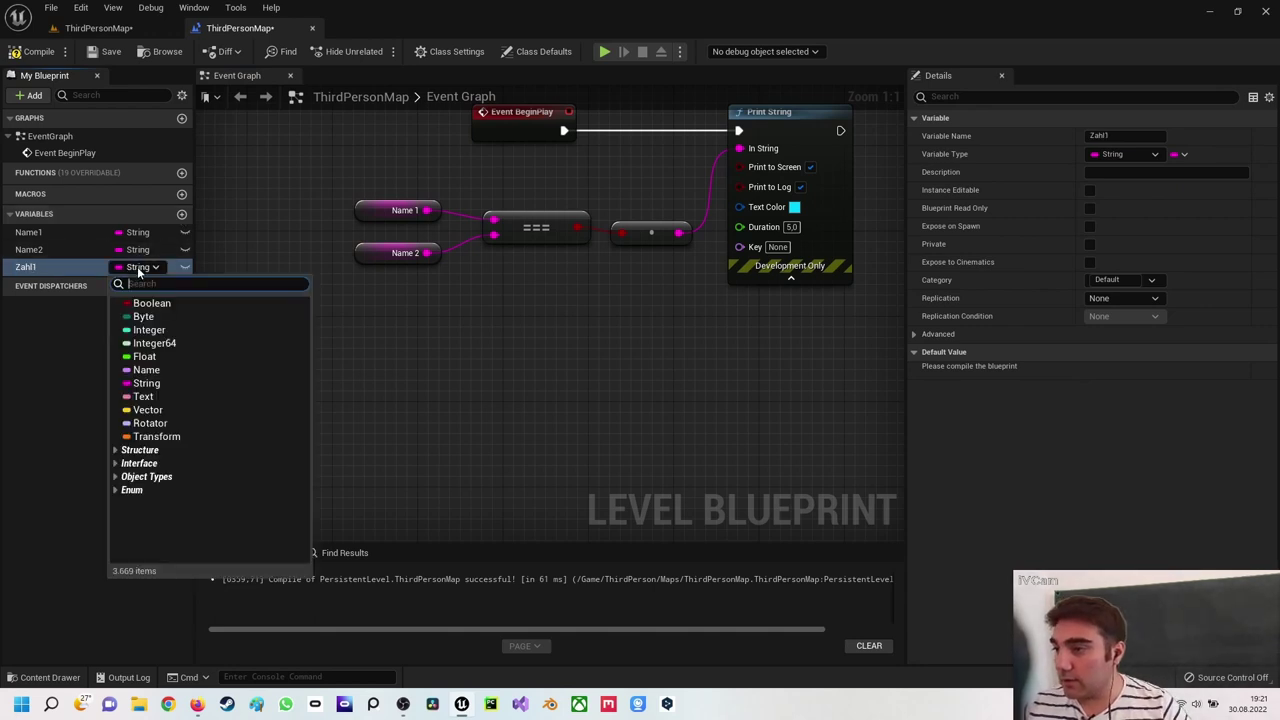
left_click(152, 330)
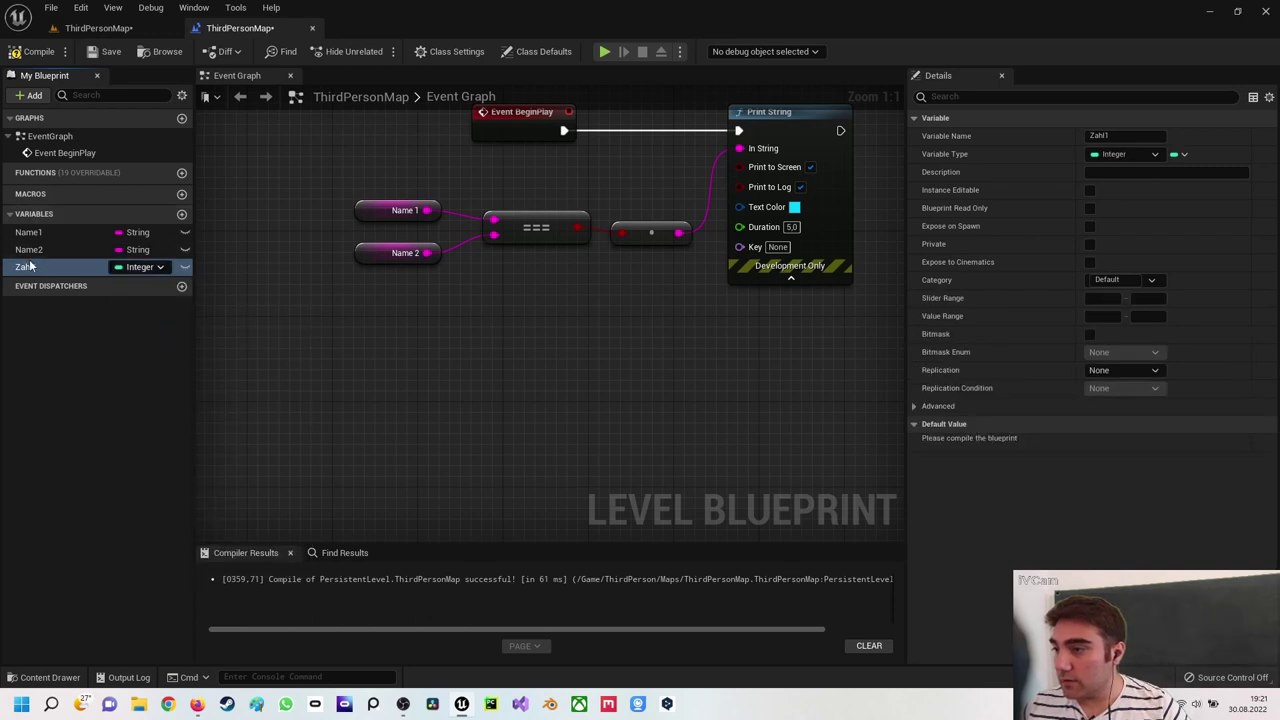
left_click(181, 214)
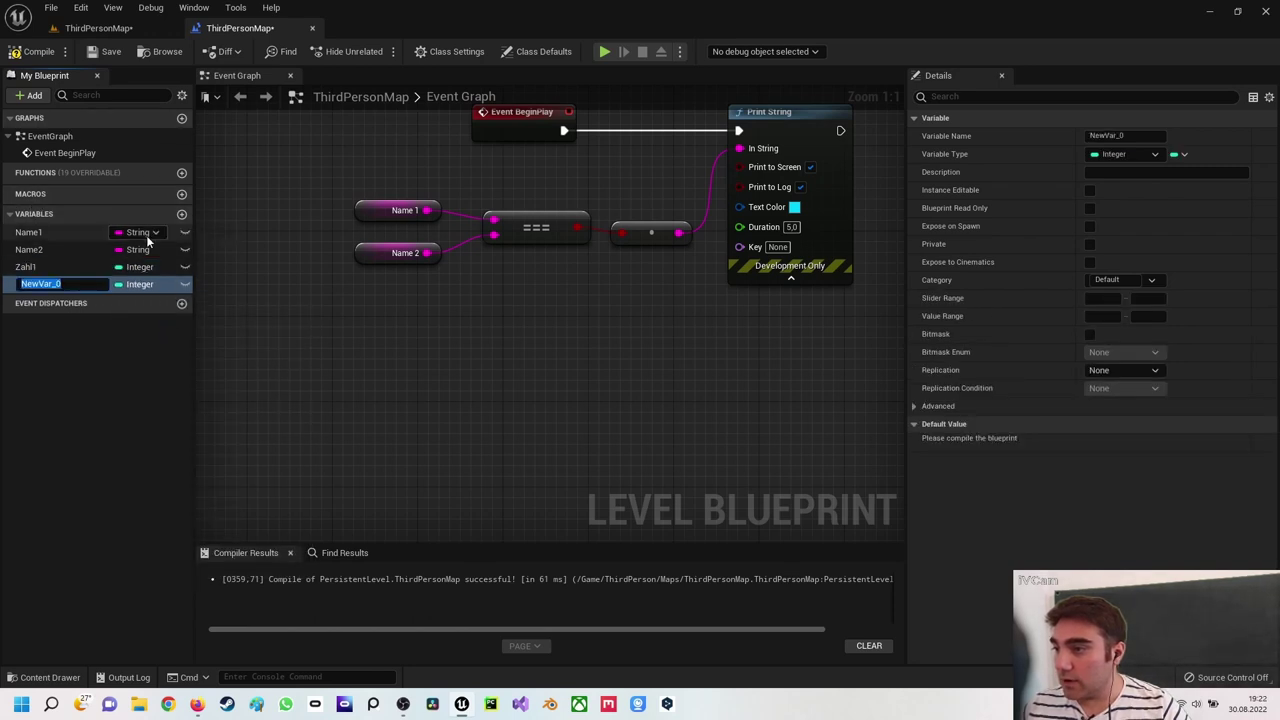
type("Zahl")
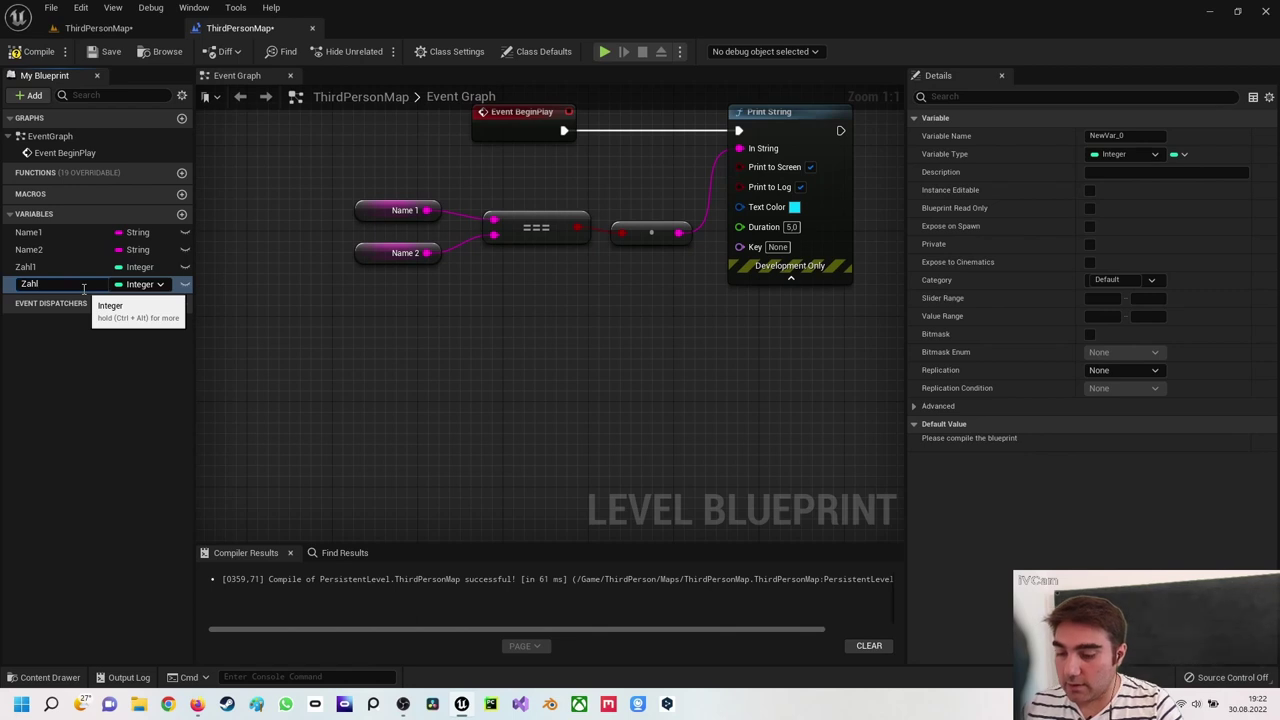
type("2")
key("Return")
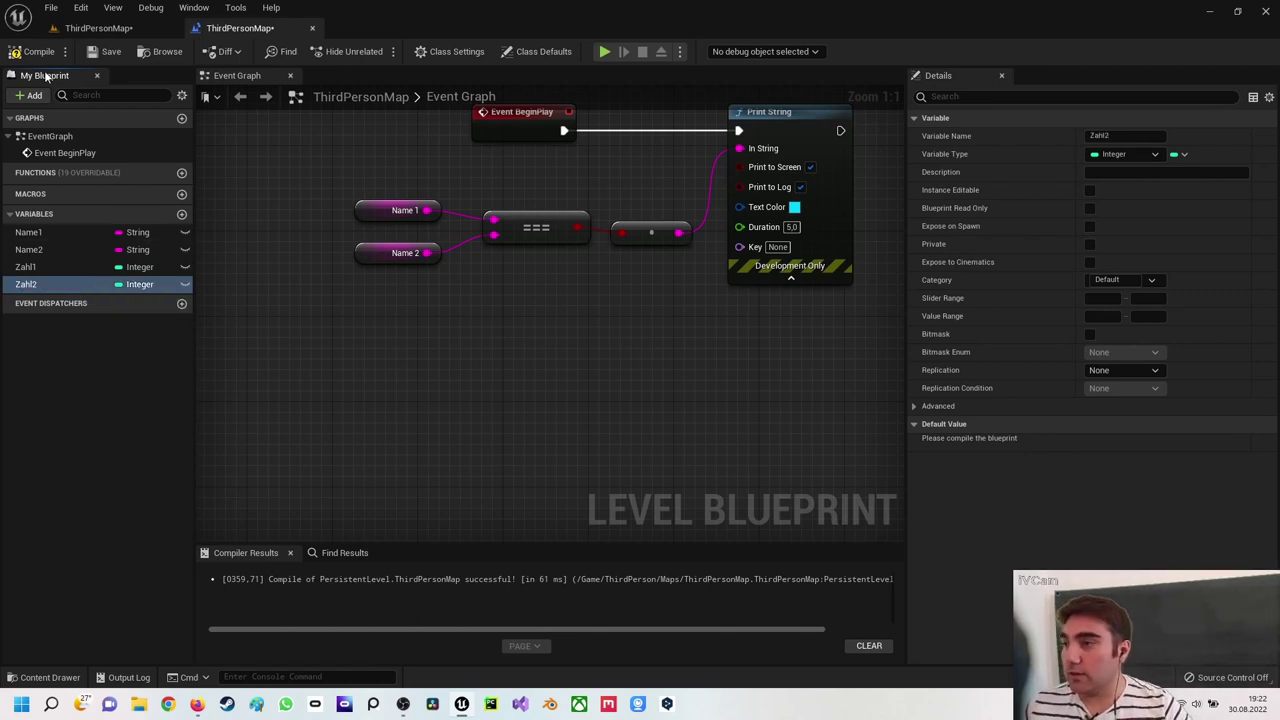
left_click(38, 51)
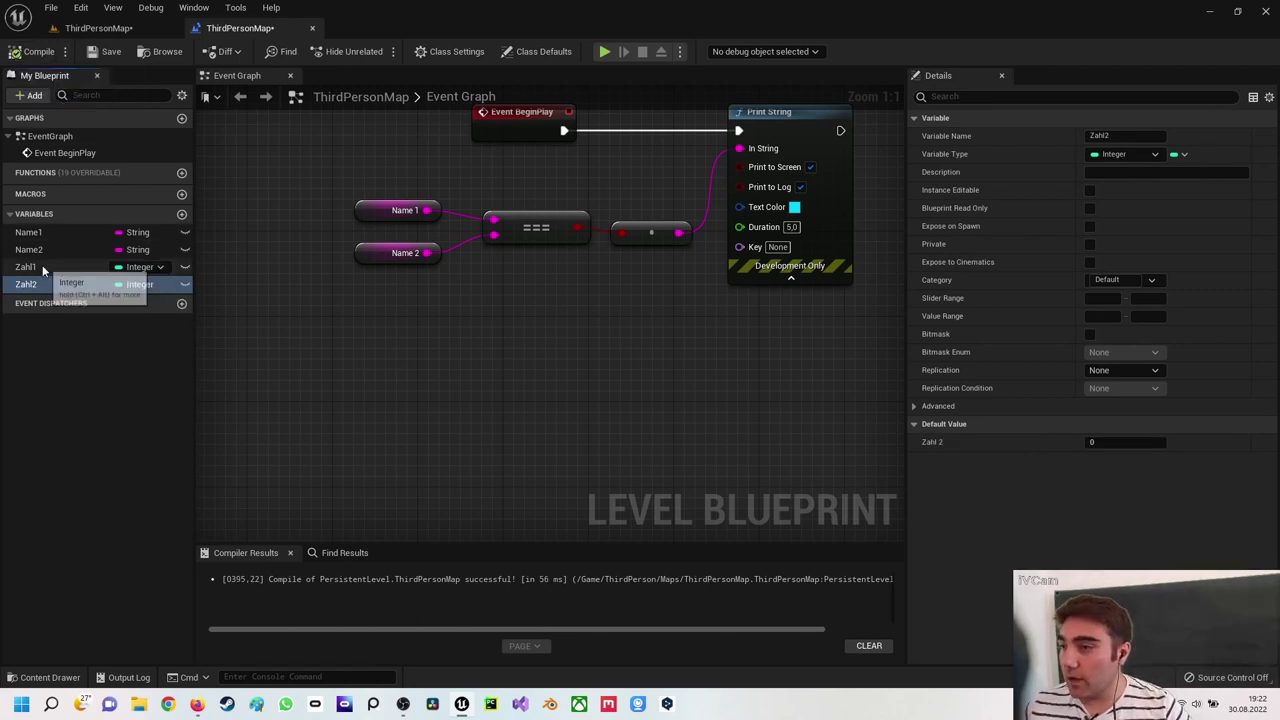
Place Get nodes for Zahl1 and Zahl2 below the name comparison in the Event Graph
left_click_drag(43, 270, 354, 324)
left_click(380, 349)
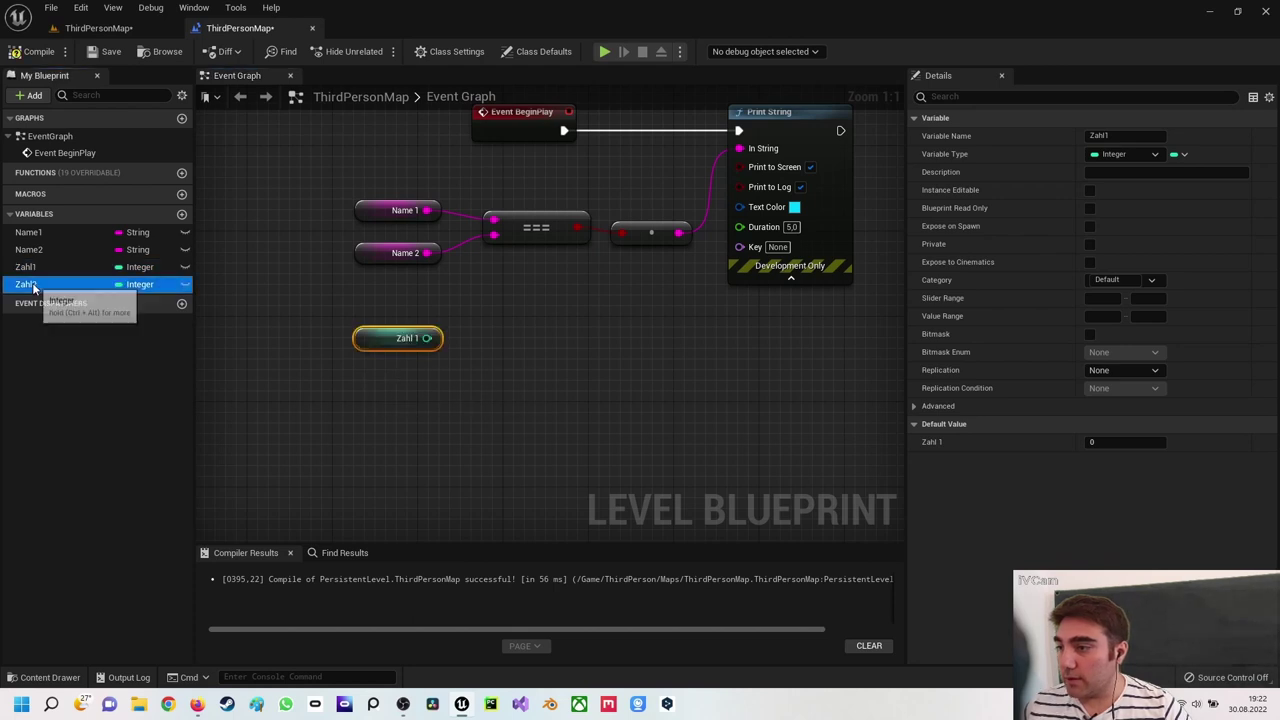
left_click_drag(33, 287, 355, 367)
left_click(385, 382)
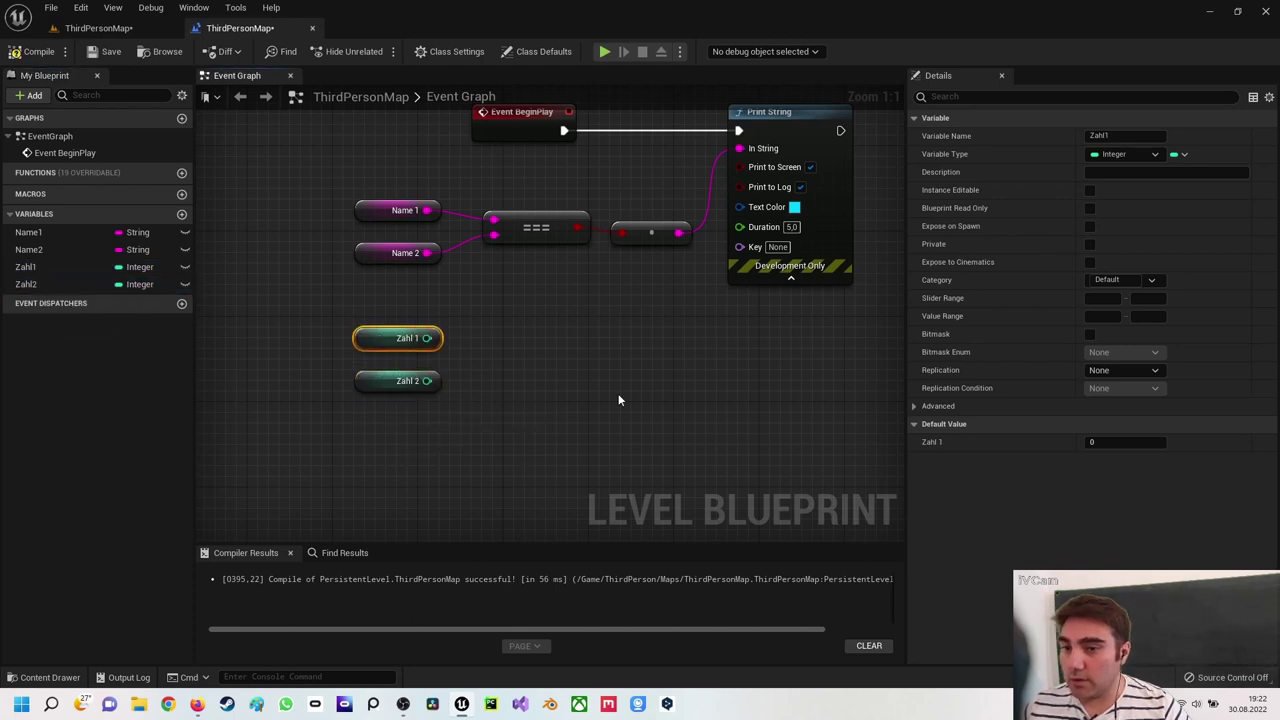
left_click(1126, 442)
Set Zahl1's default value to 5 and Zahl2's to 10
type("5")
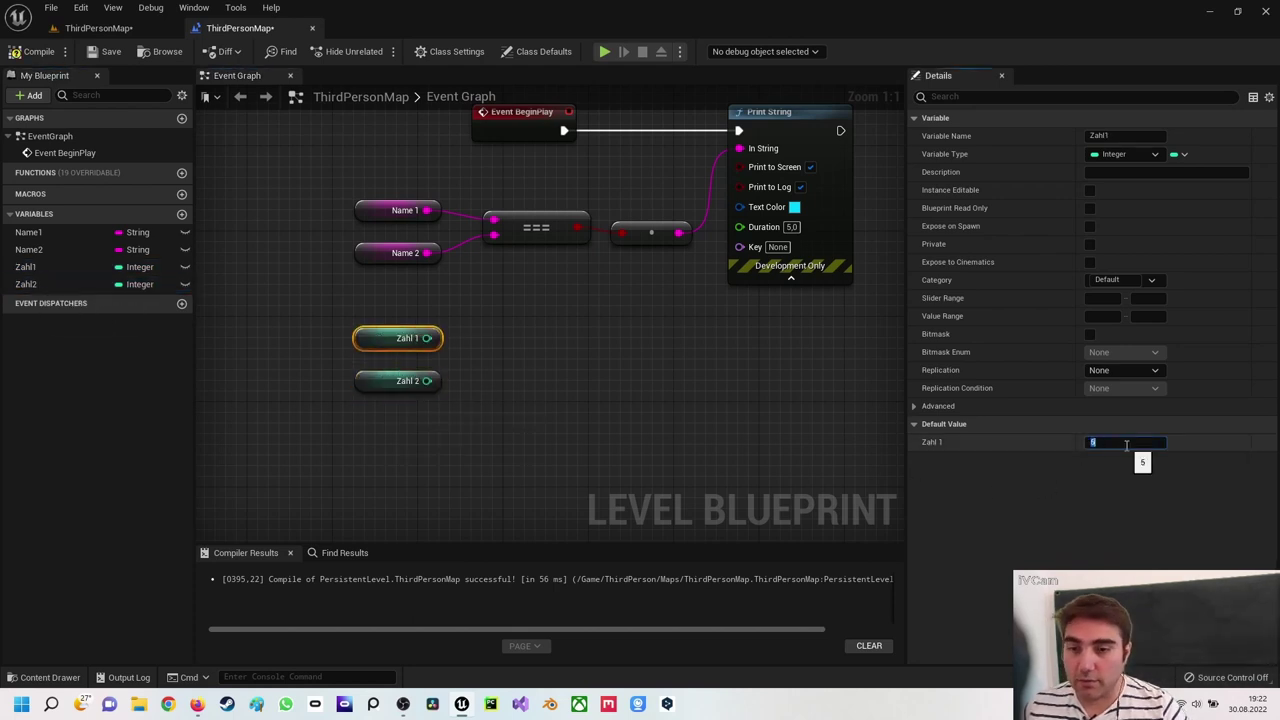
left_click(390, 381)
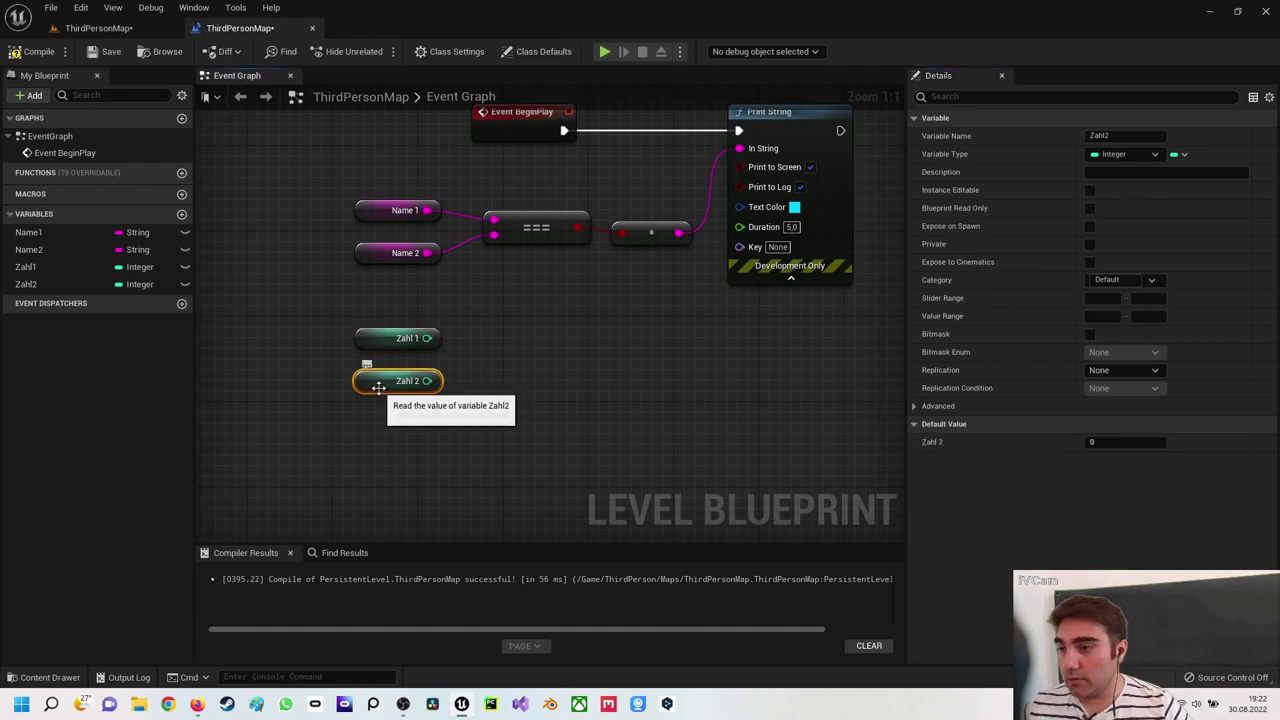
left_click(1131, 442)
type("0")
key("Return")
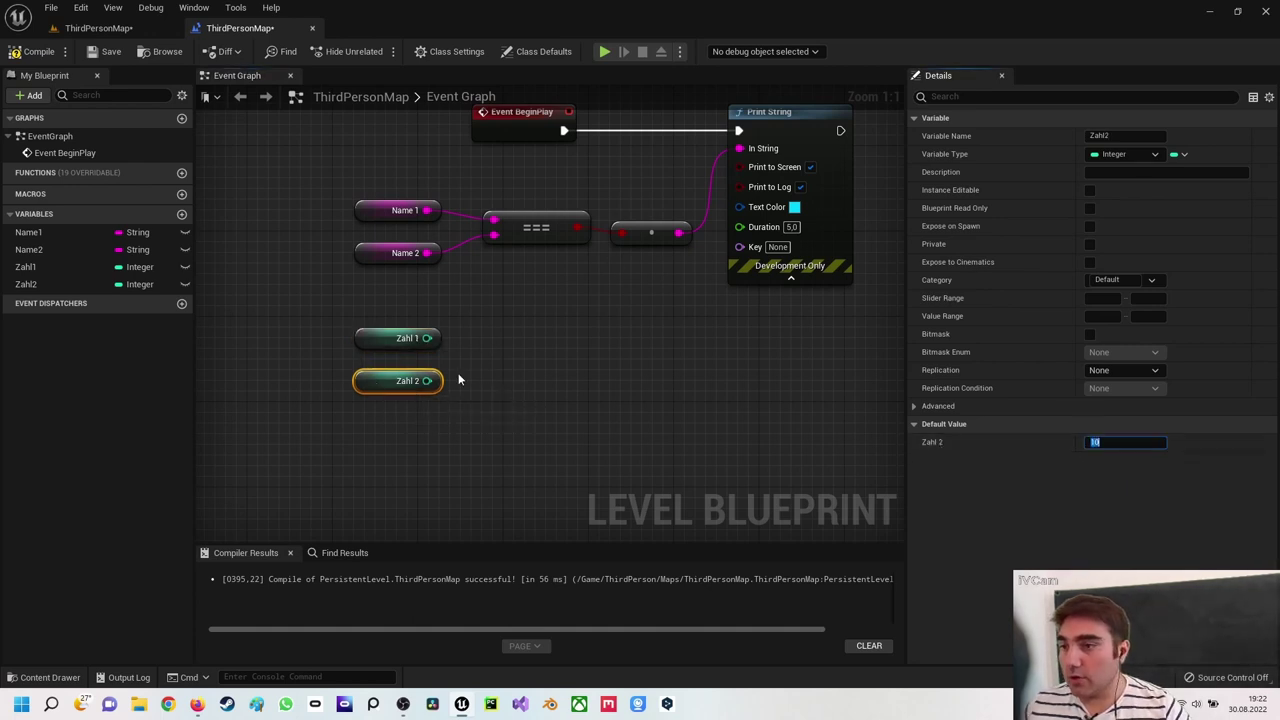
Add a Greater (>) node comparing Zahl 1 against Zahl 2 and compile
left_click_drag(427, 338, 500, 366)
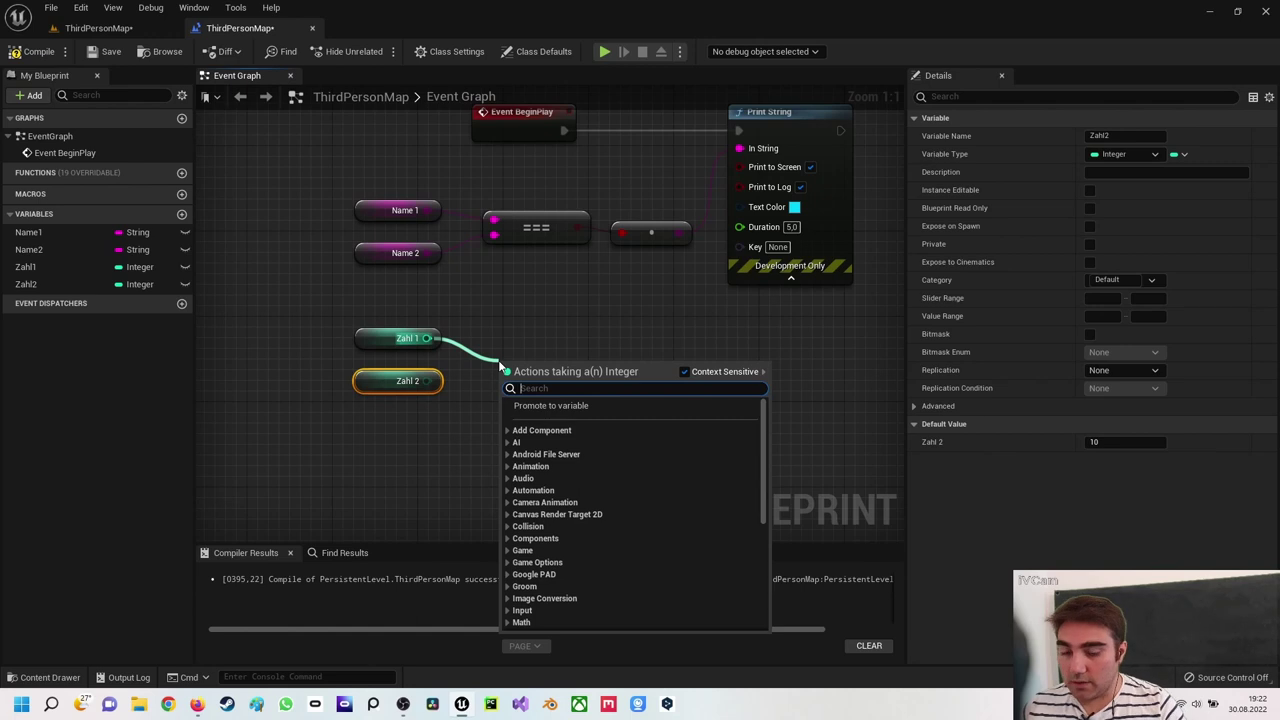
type("=")
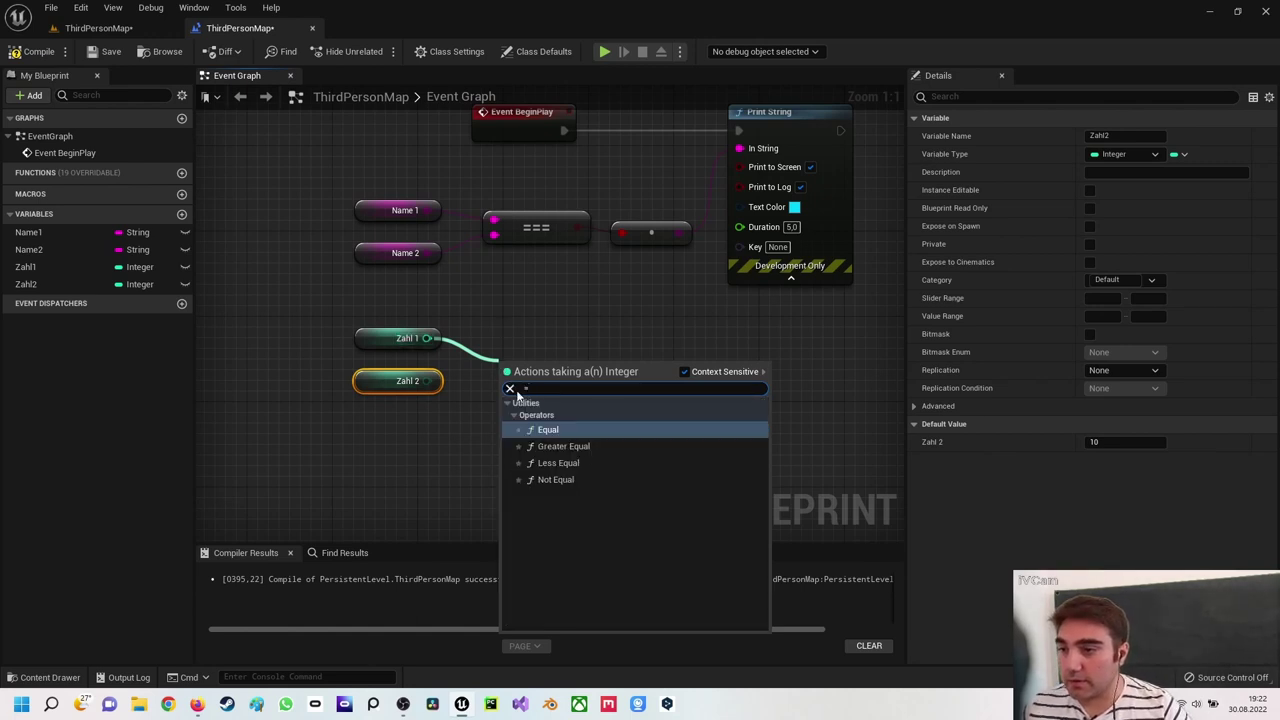
key("BackSpace")
type(">")
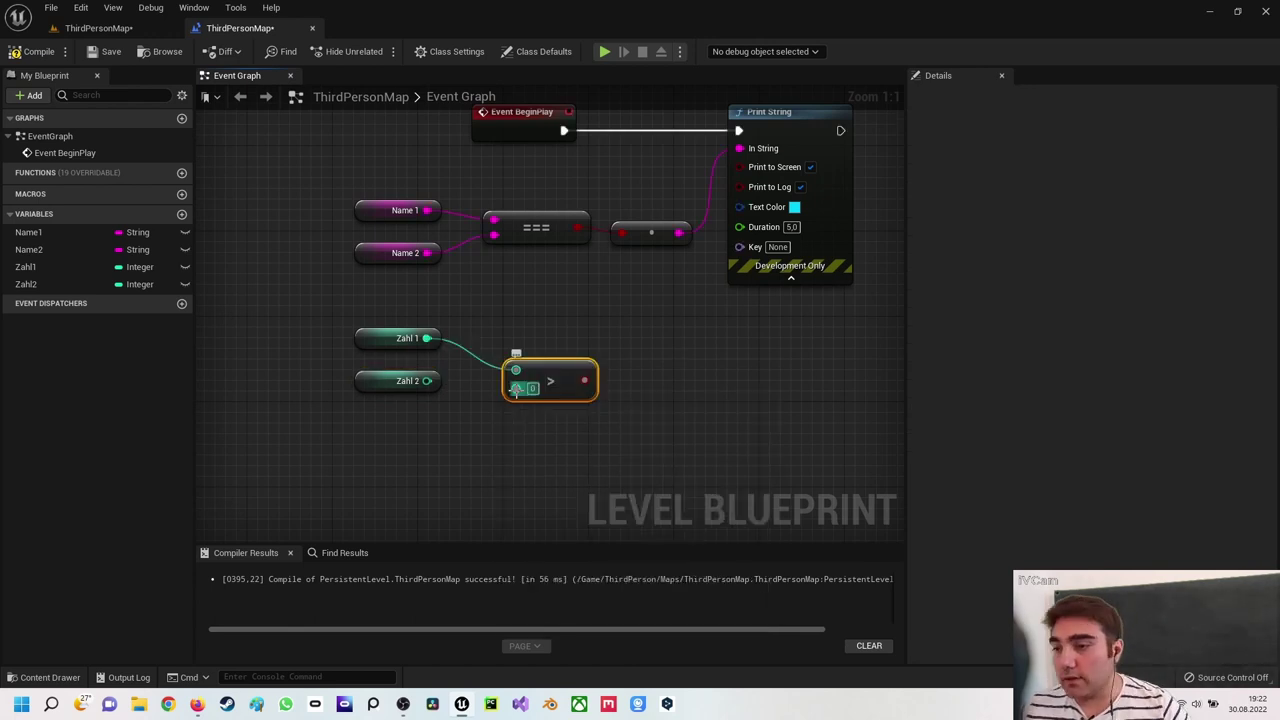
left_click_drag(544, 392, 522, 370)
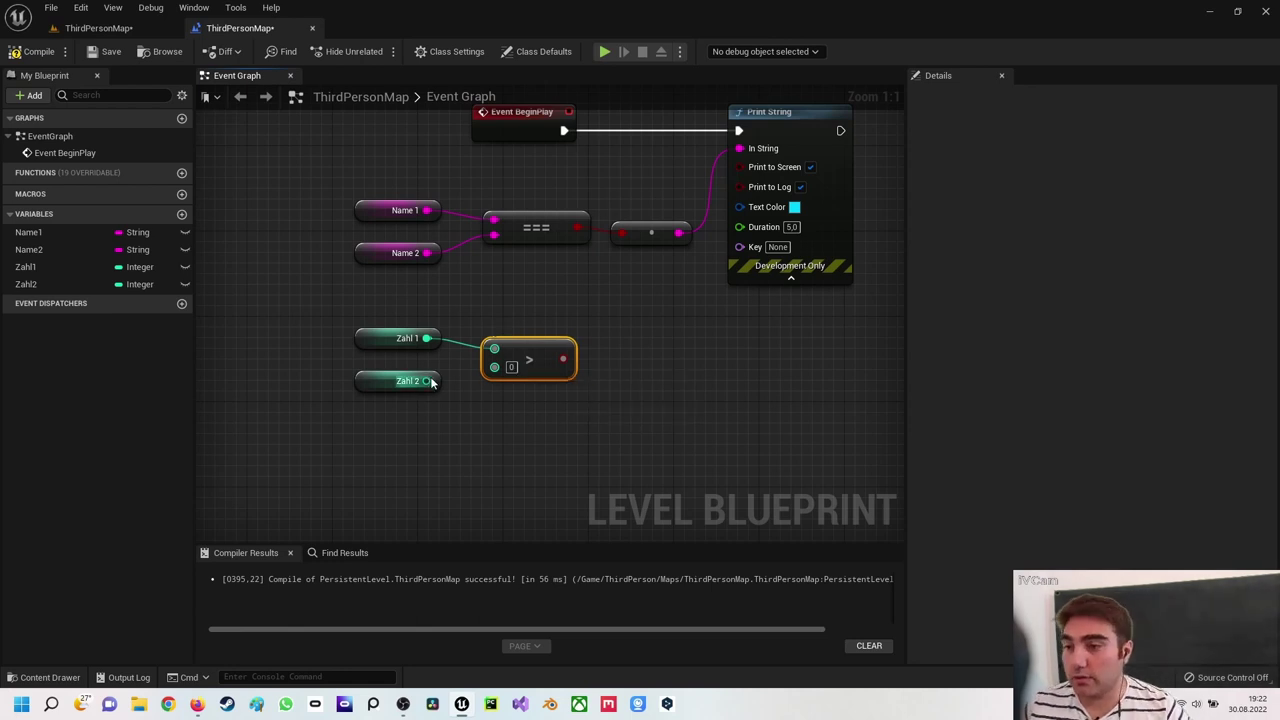
left_click_drag(426, 380, 494, 366)
left_click(385, 338)
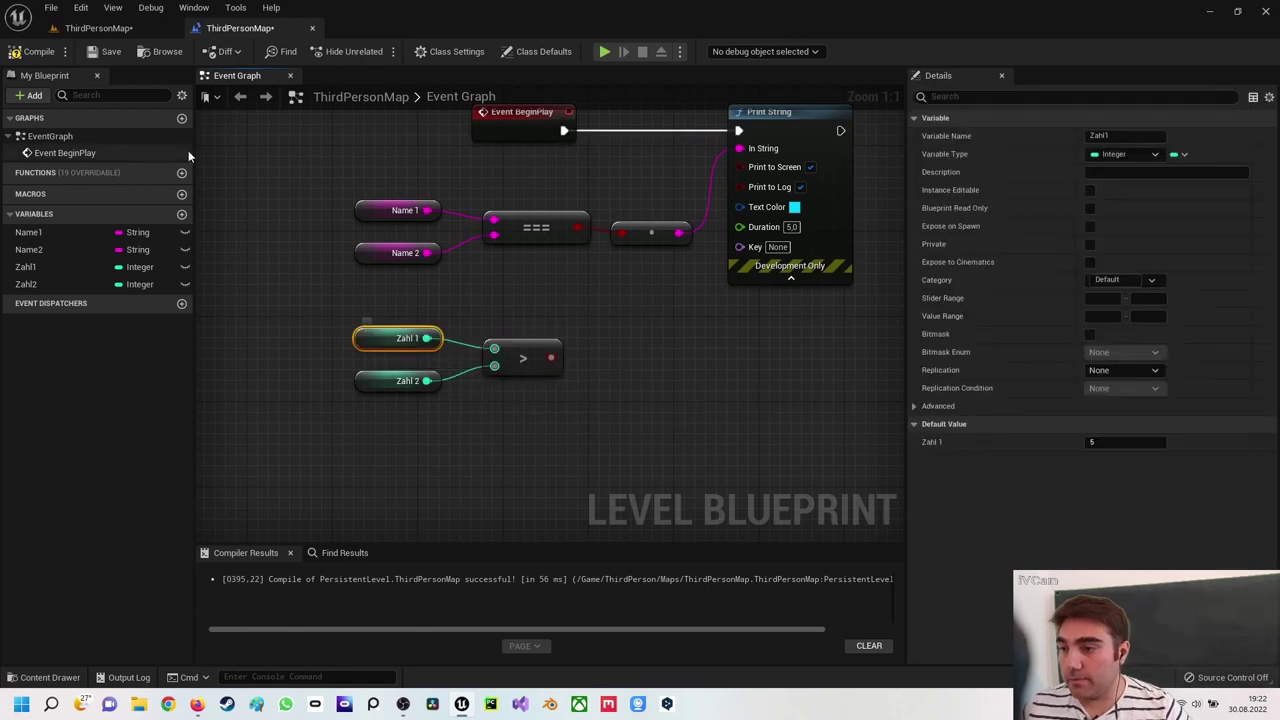
left_click(38, 52)
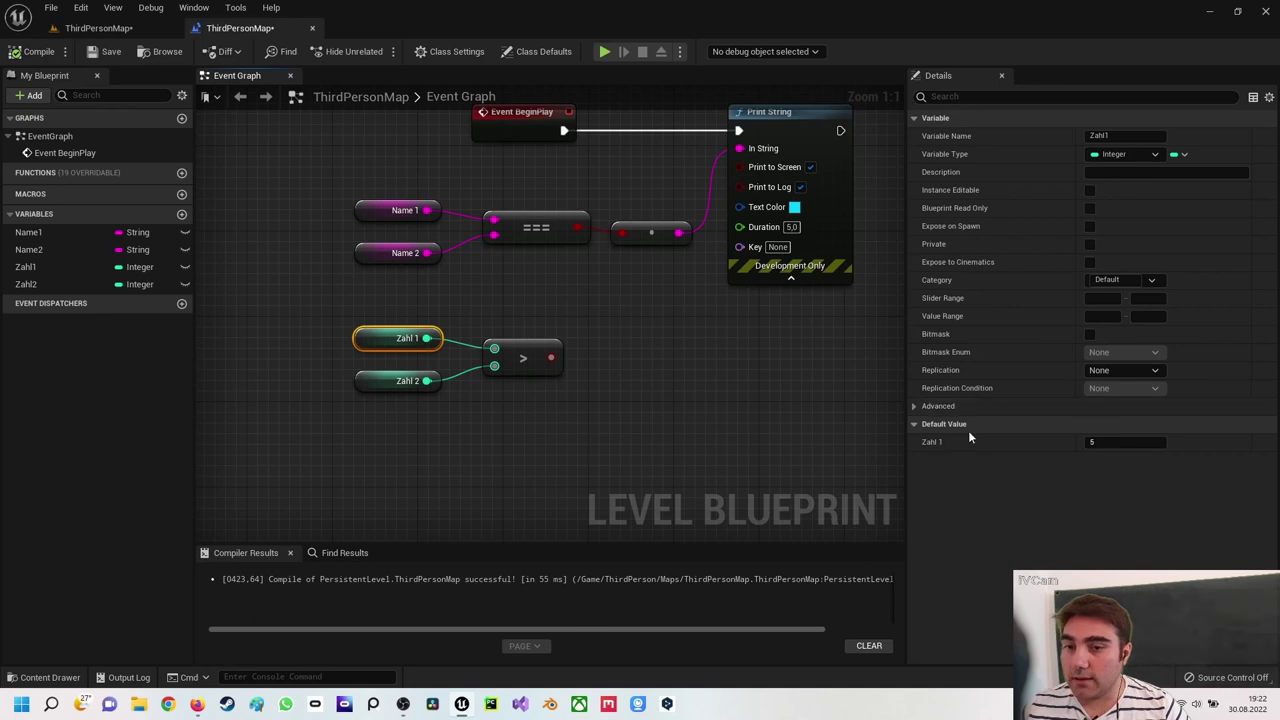
Wire the greater-than result into Print String's In String and recompile
left_click(400, 381)
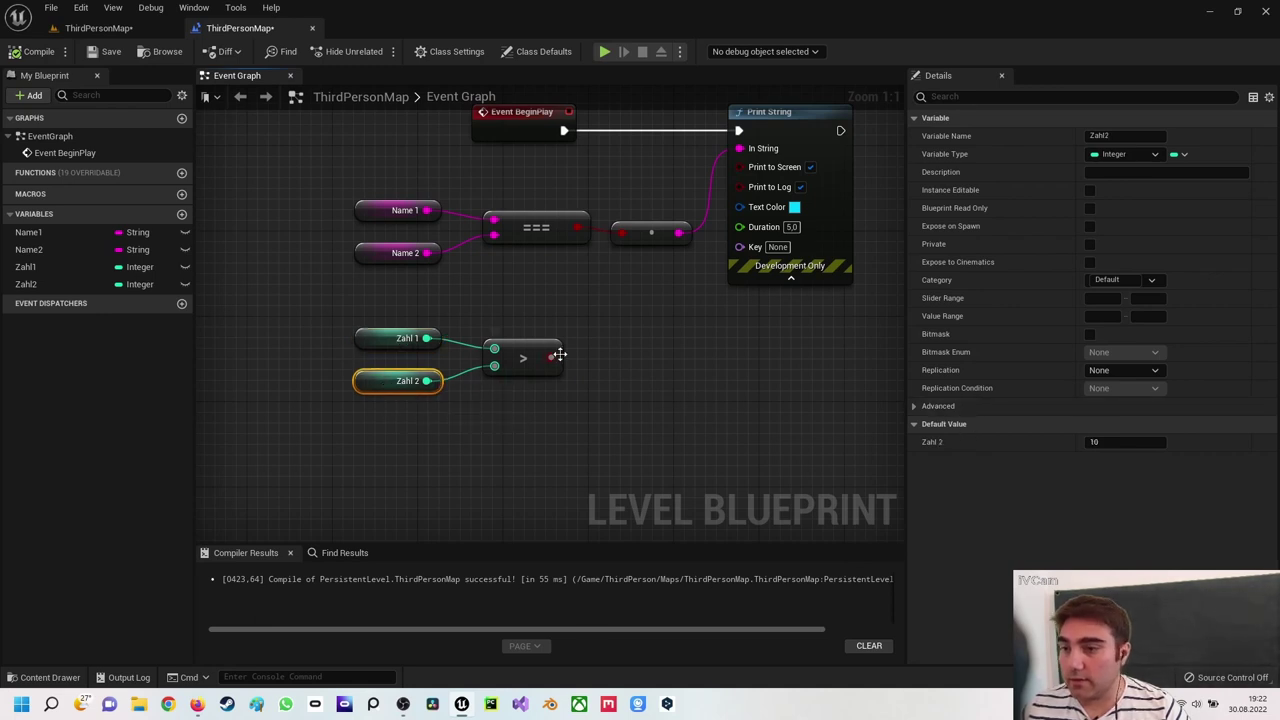
left_click_drag(551, 357, 745, 152)
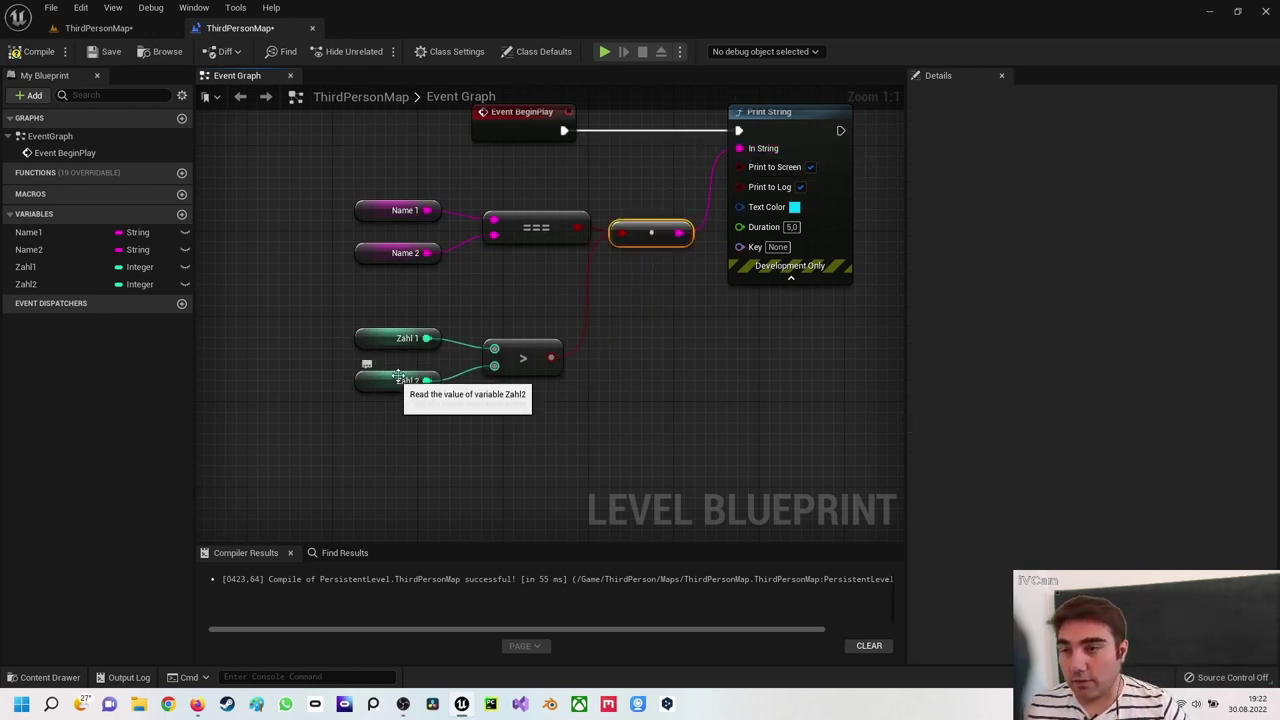
left_click(32, 51)
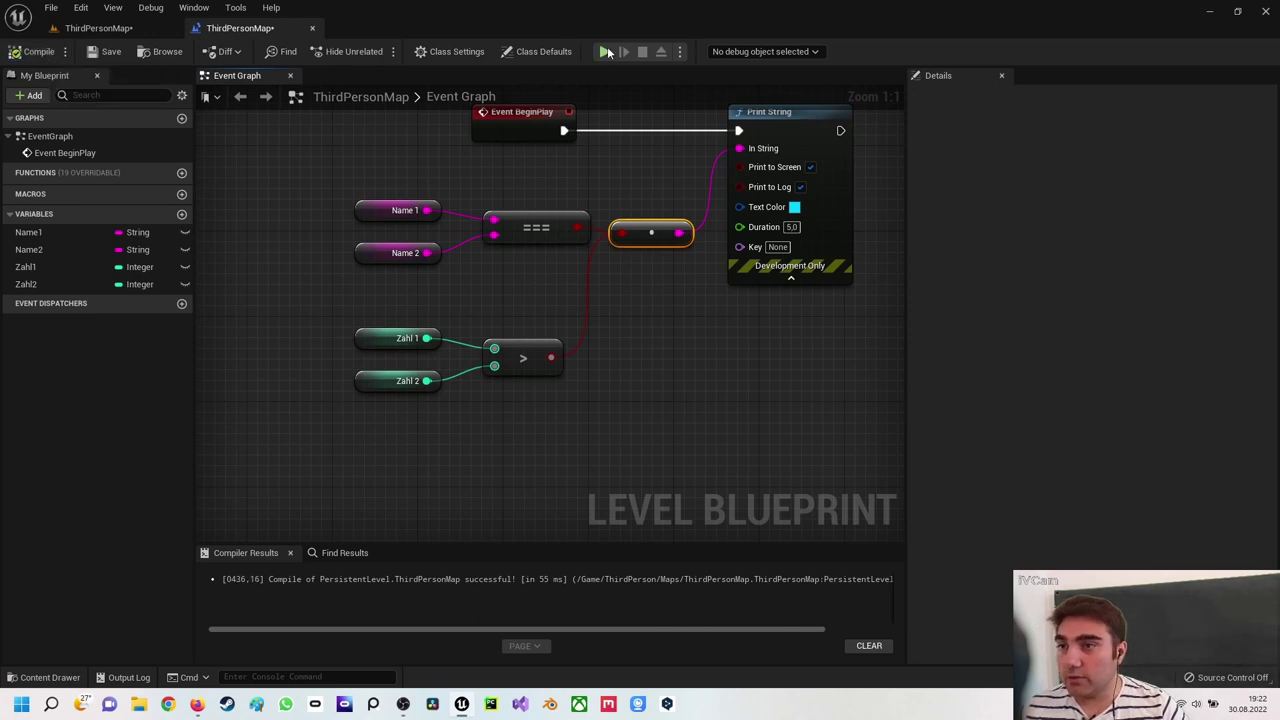
Play the level to confirm 'false' for 5 > 10, then shift the Zahl getters left
left_click(604, 51)
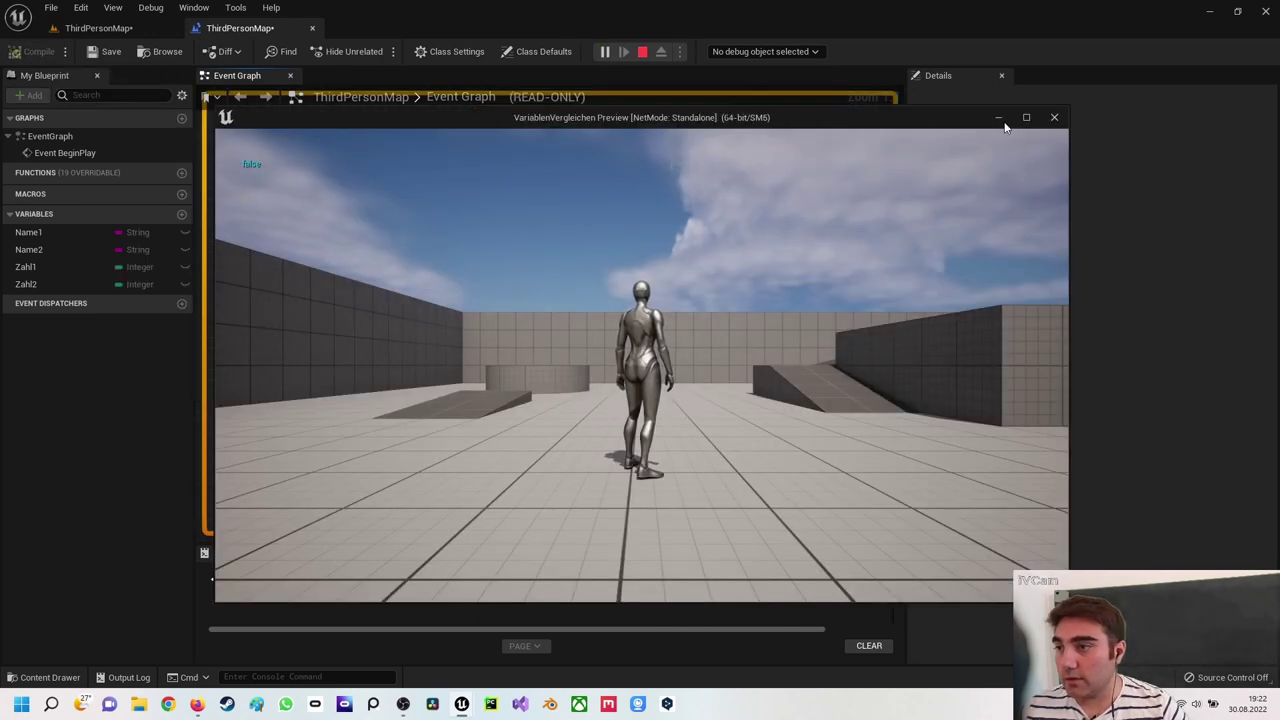
left_click(1054, 117)
right_click_drag(449, 335, 546, 241)
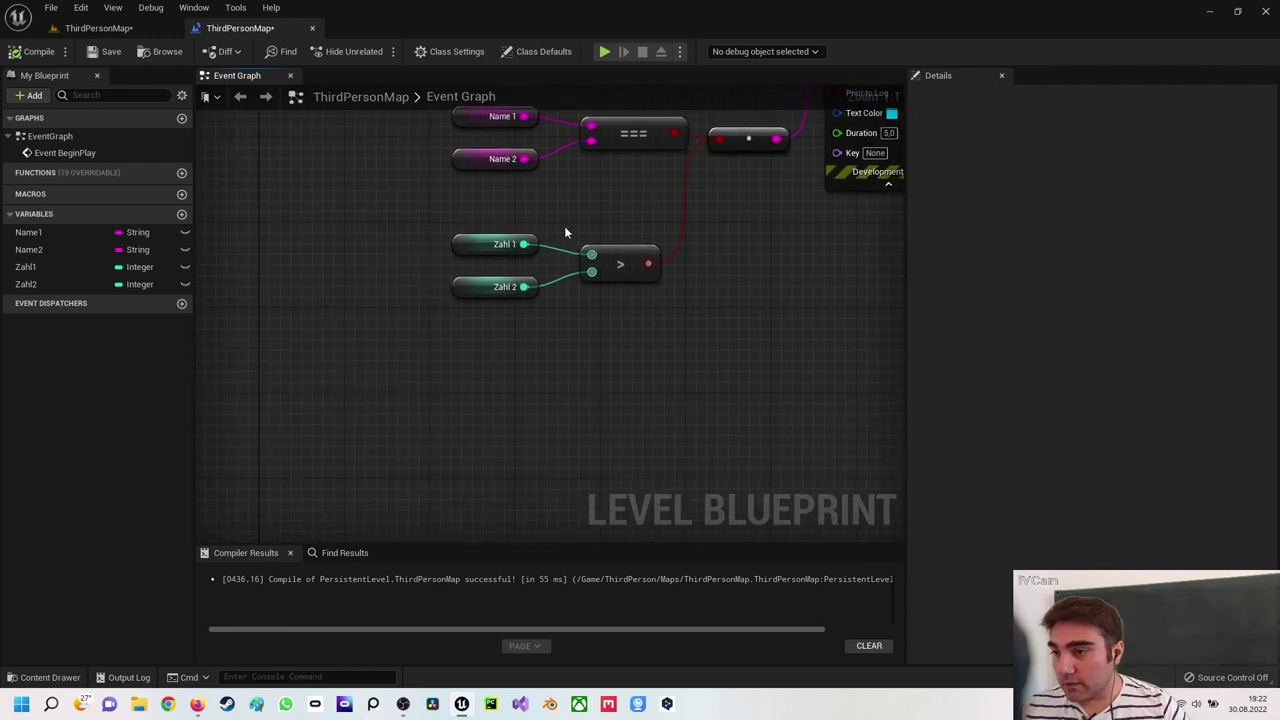
left_click_drag(432, 228, 590, 295)
left_click_drag(478, 245, 425, 245)
left_click(546, 327)
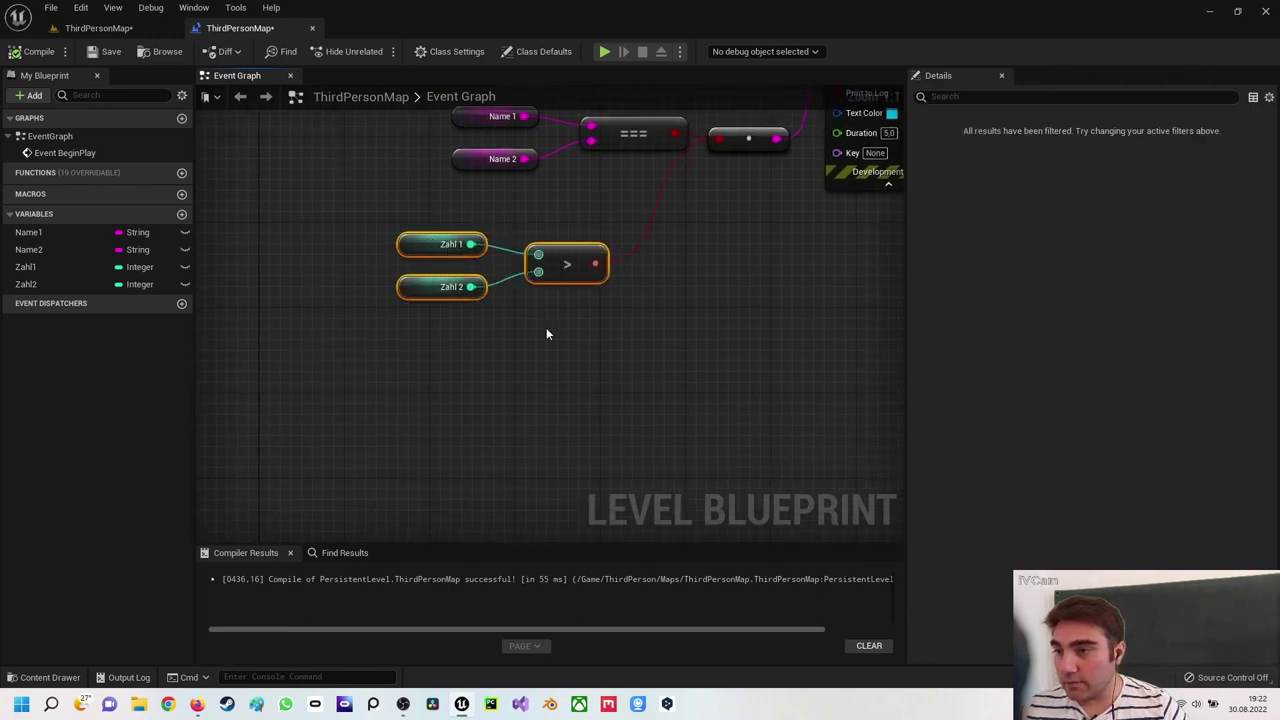
left_click_drag(560, 262, 613, 262)
left_click(613, 325)
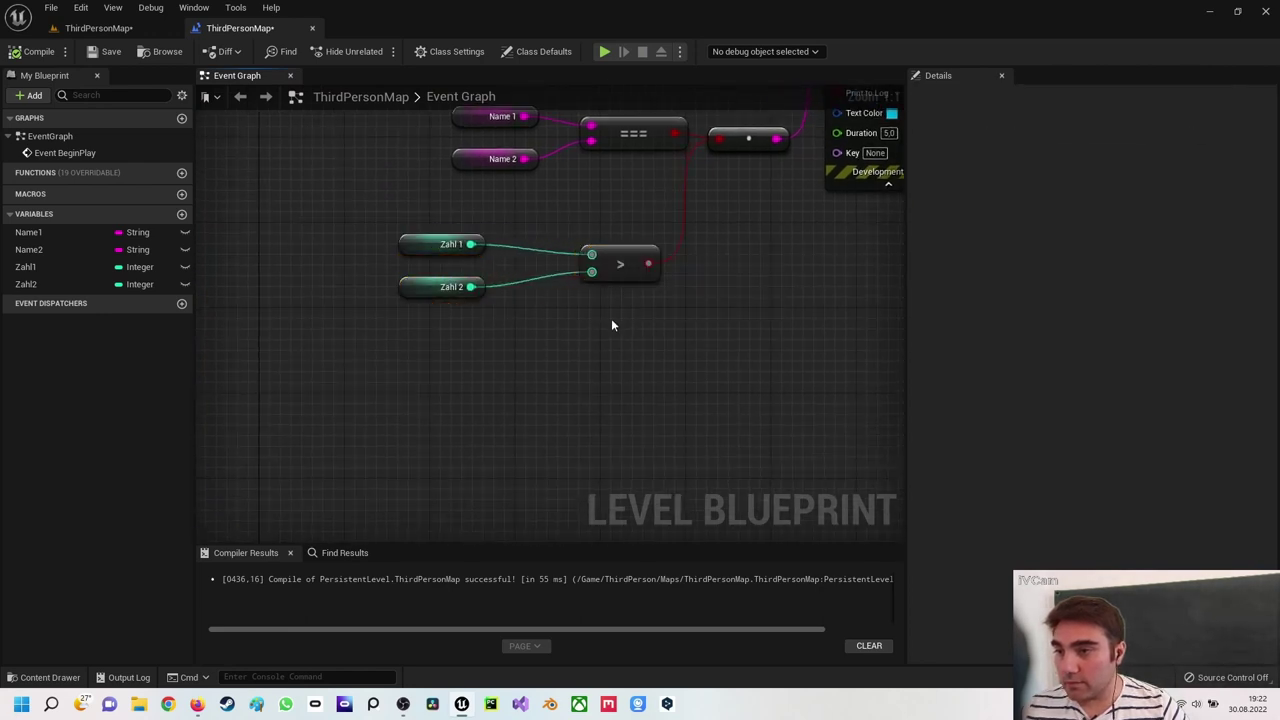
Replace the greater-than node with a Less Equal (<=) node comparing Zahl 1 to Zahl 2
left_click(612, 265)
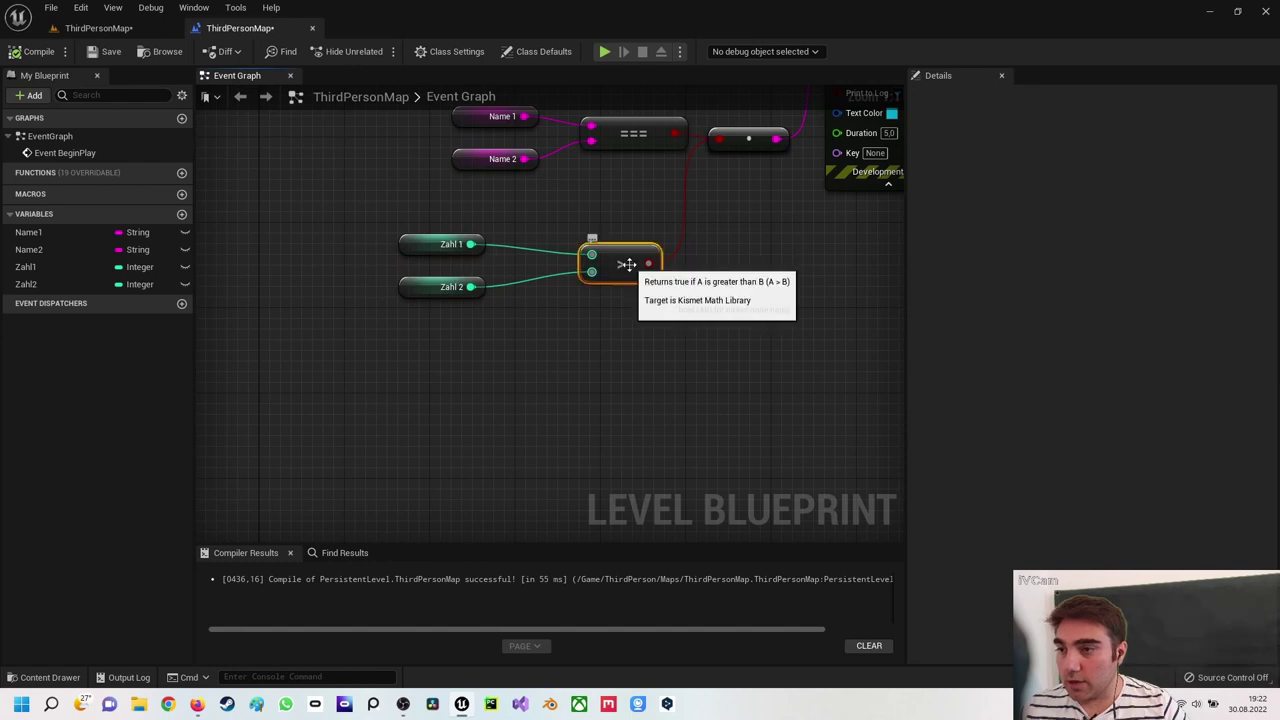
key("Delete")
left_click_drag(470, 244, 587, 297)
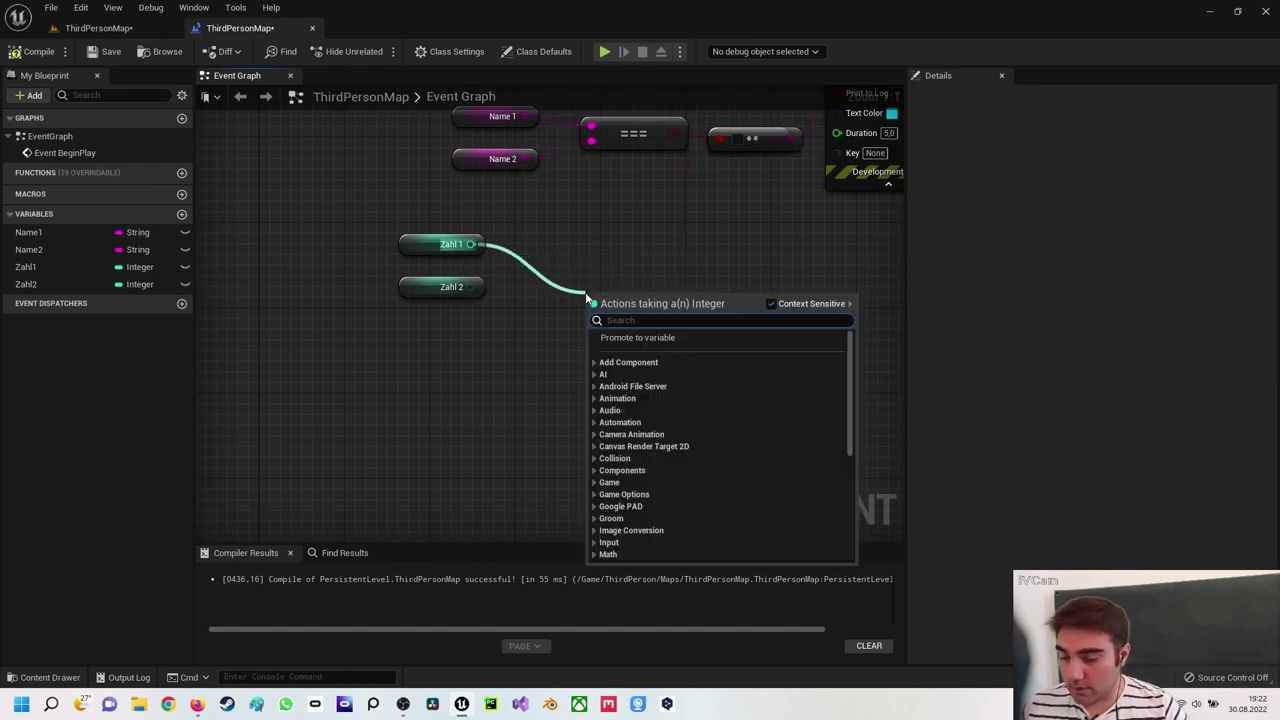
type("<")
left_click(640, 379)
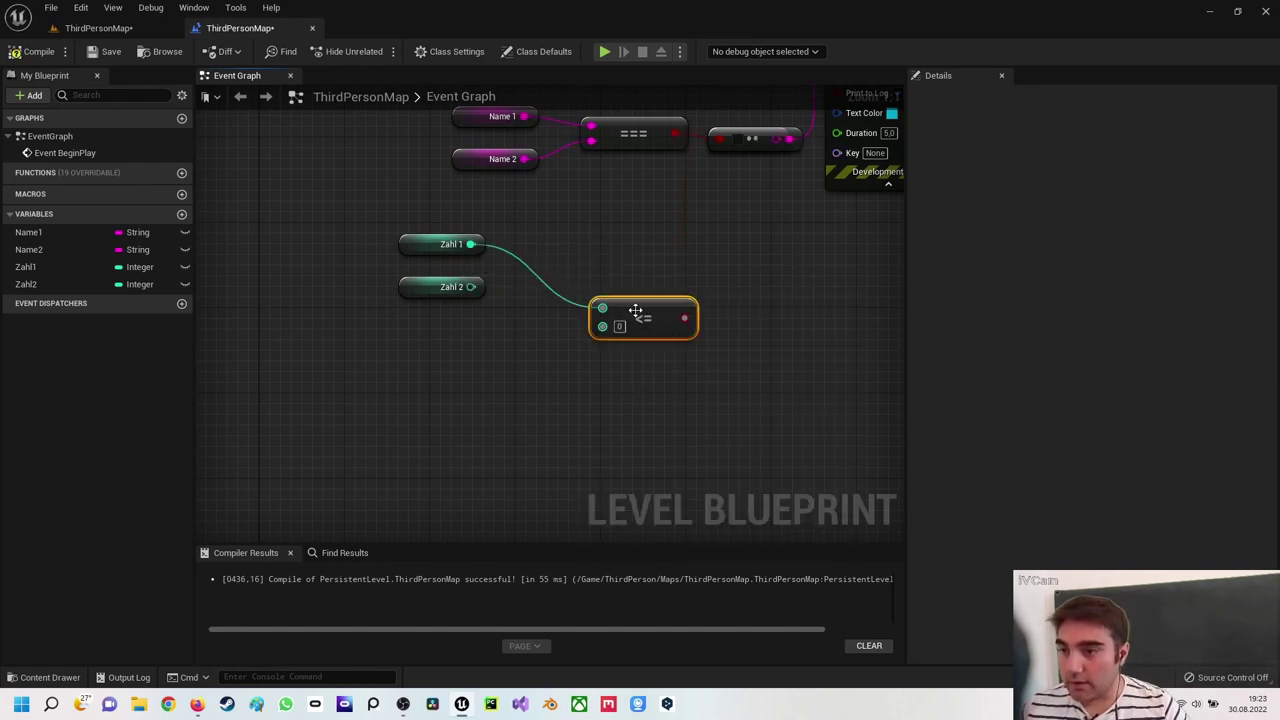
left_click_drag(472, 286, 570, 262)
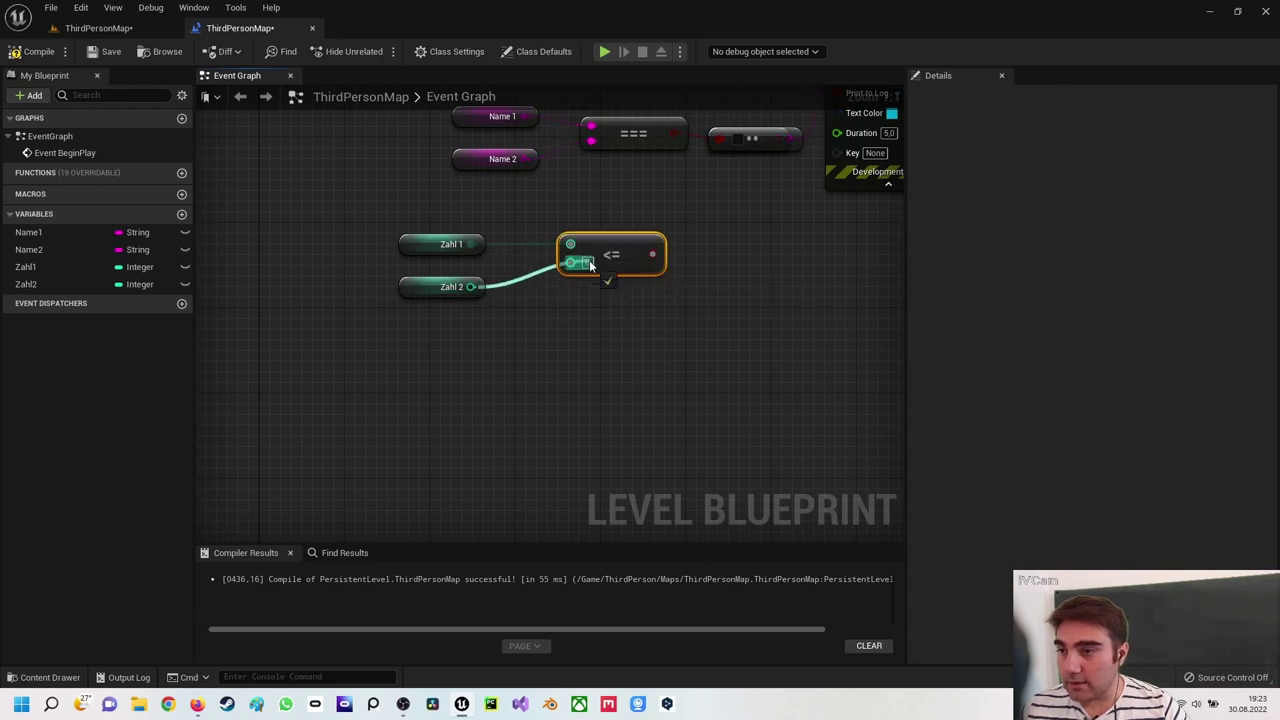
Set Zahl2's default value to 5
left_click(425, 252)
left_click(440, 287)
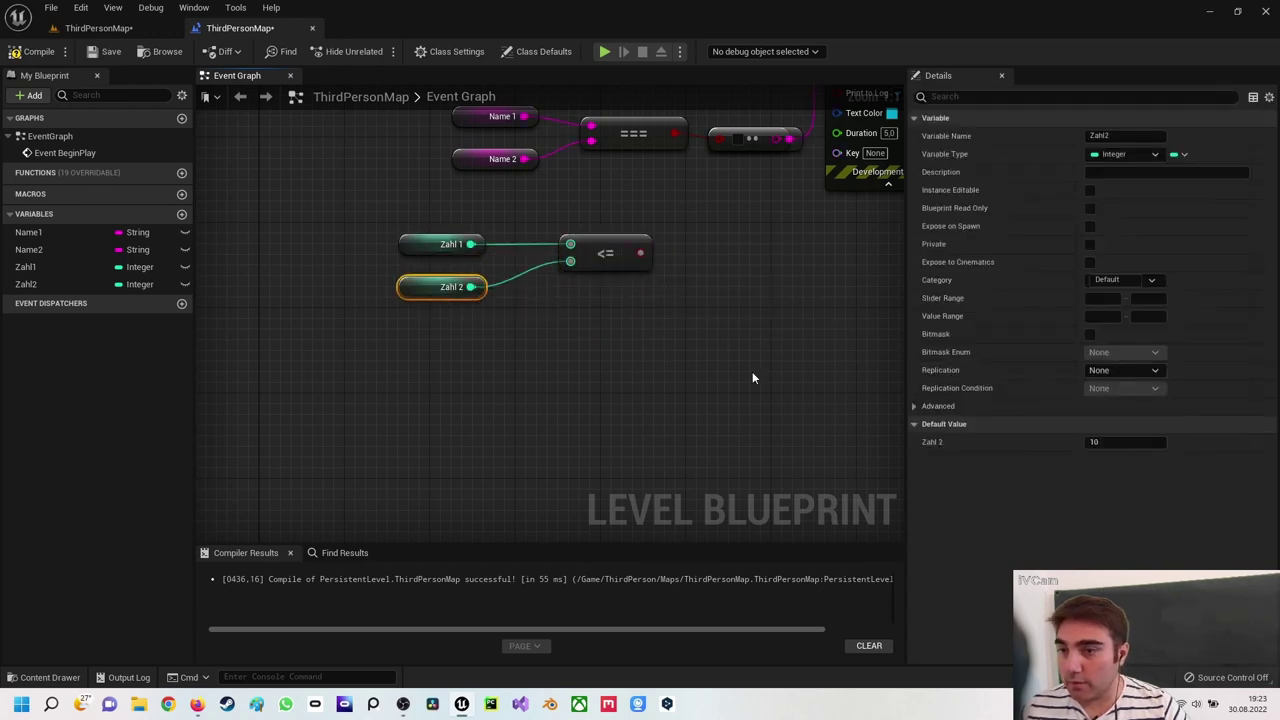
left_click(1103, 442)
type("5")
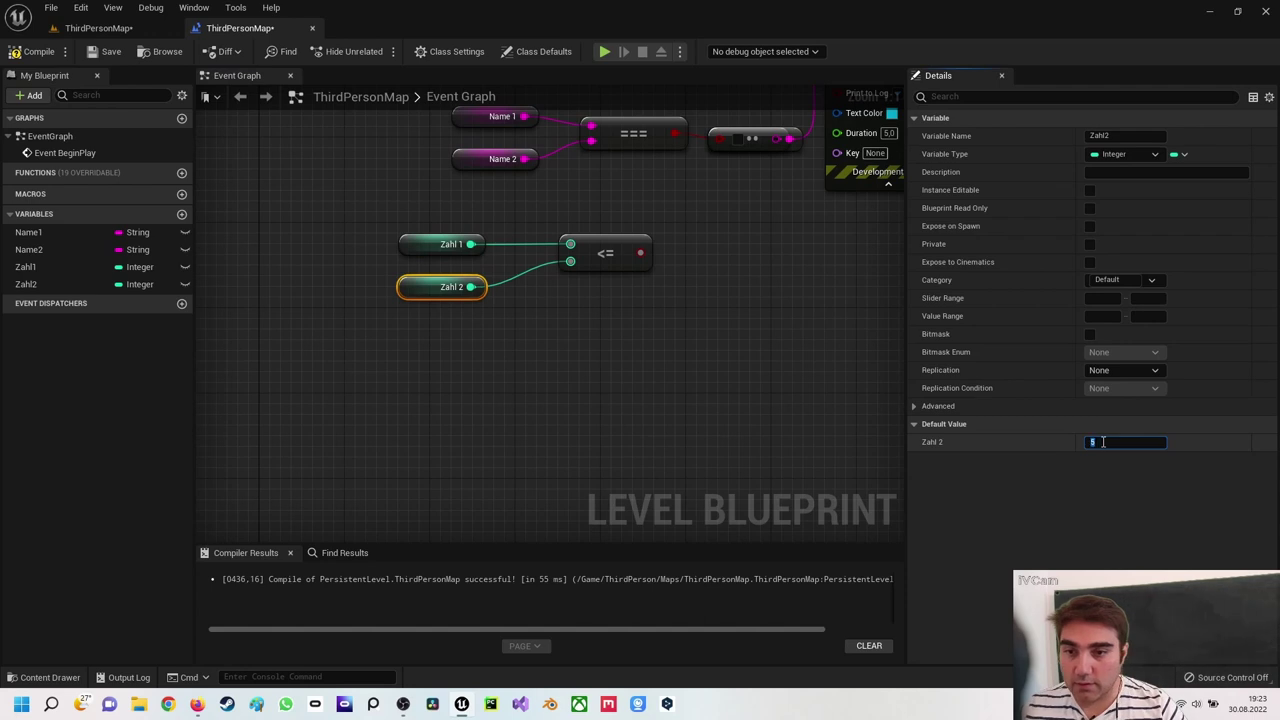
key("Return")
Delete the name comparison nodes and wire the <= result into Print String's In String
right_click_drag(739, 216, 645, 397)
left_click_drag(326, 267, 654, 362)
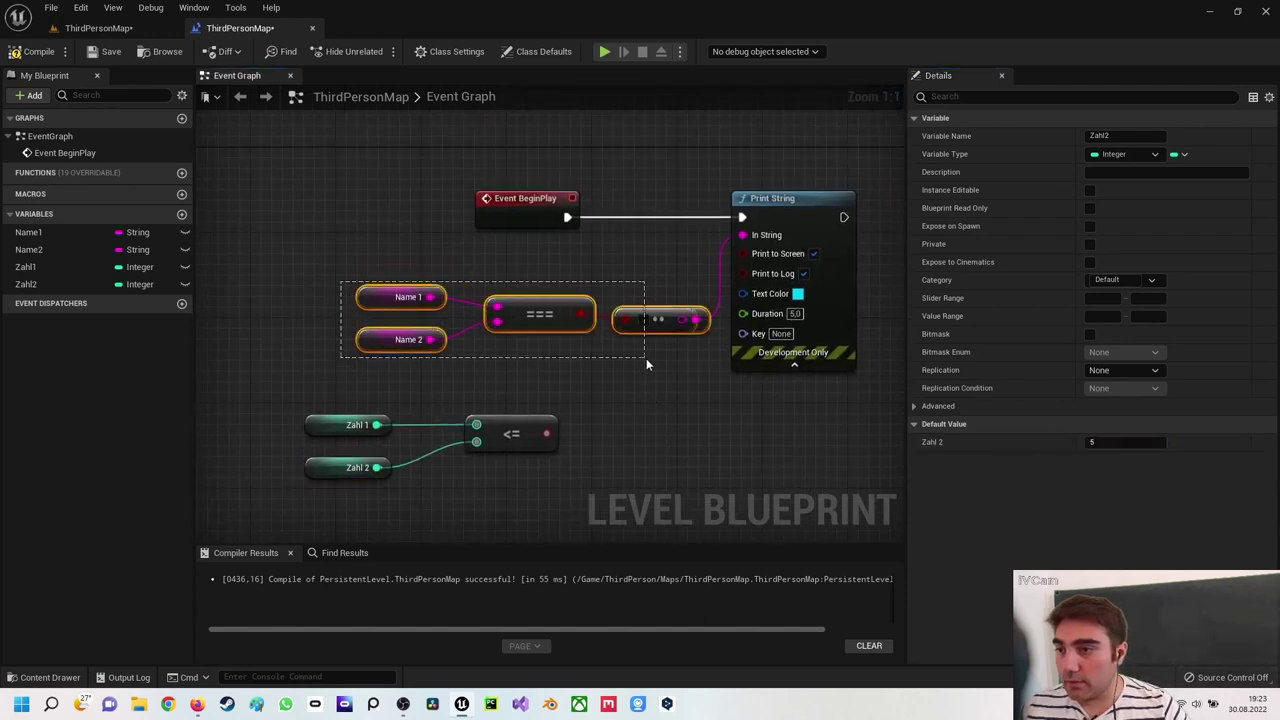
key("Delete")
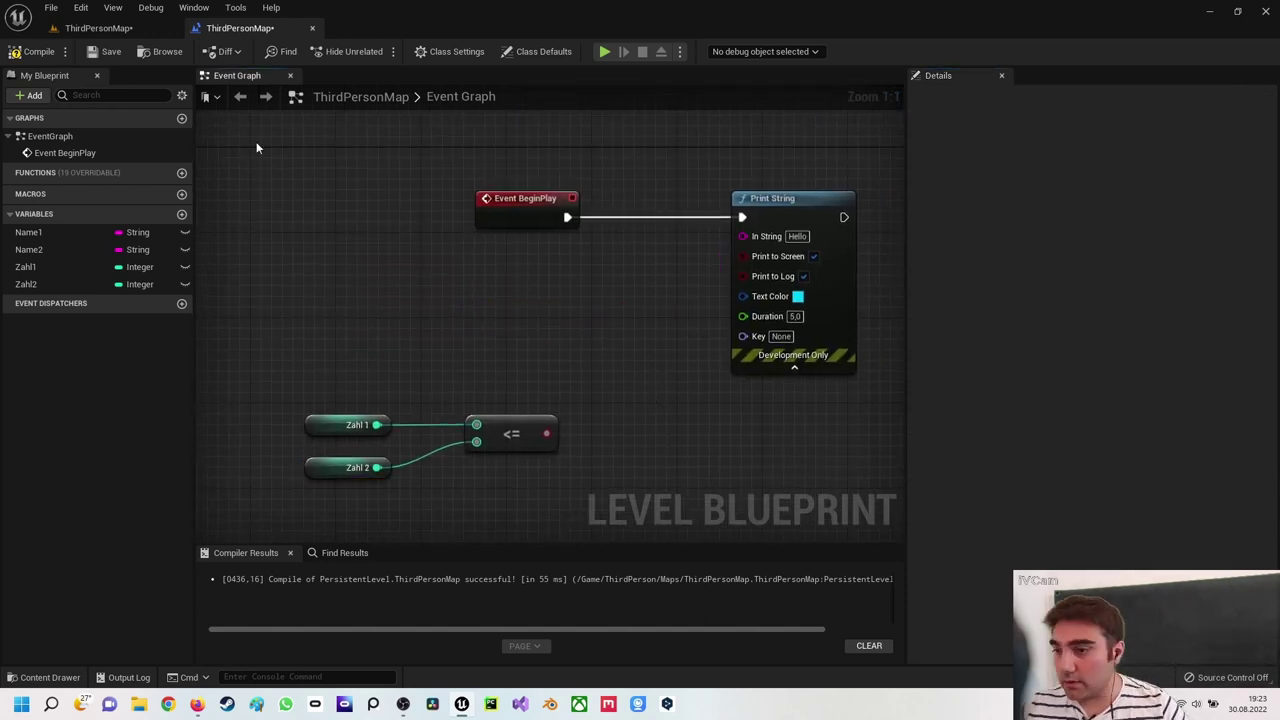
left_click_drag(540, 435, 757, 234)
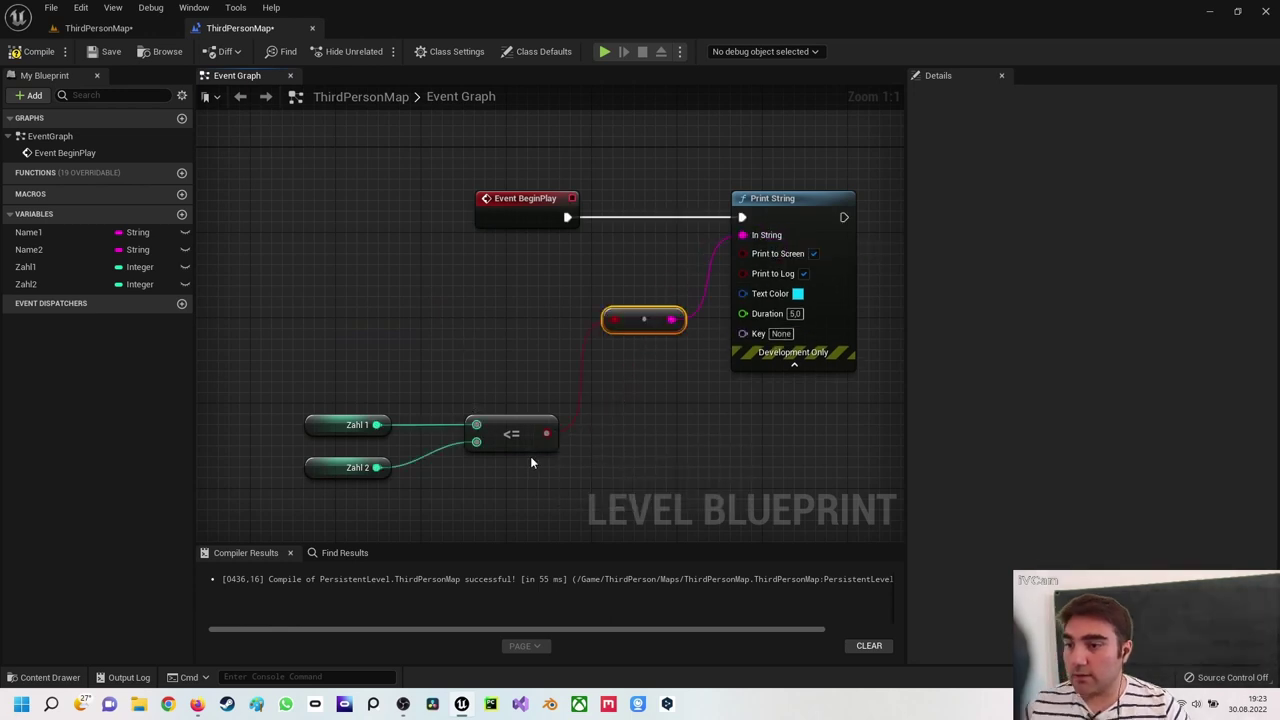
left_click_drag(285, 375, 485, 495)
Move the Zahl getters and <= node up beside Print String
left_click_drag(518, 432, 529, 326)
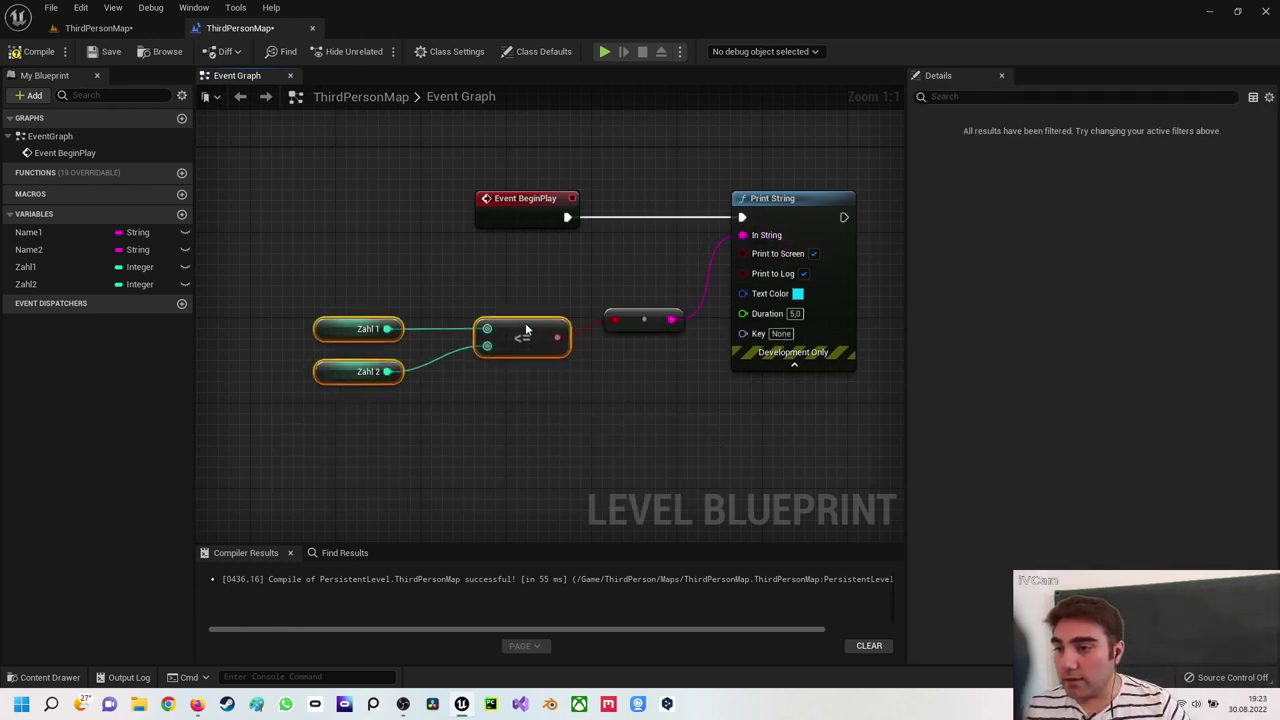
left_click(347, 316)
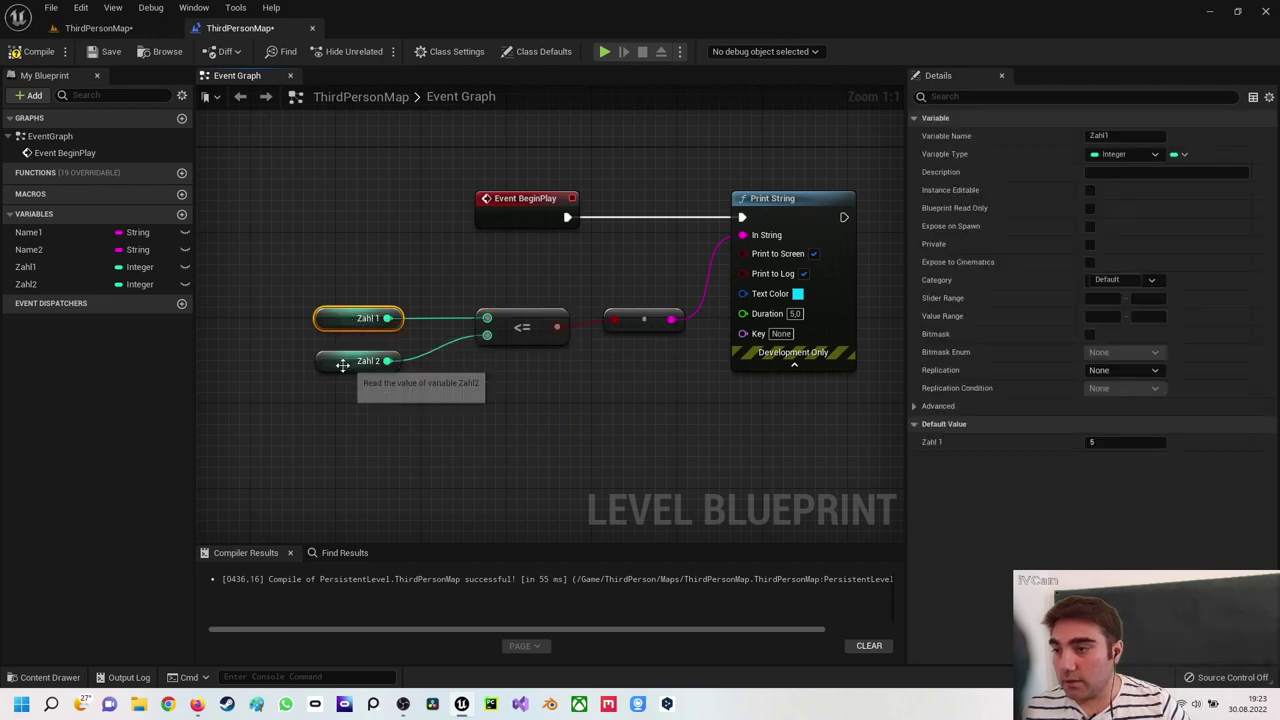
left_click(355, 362)
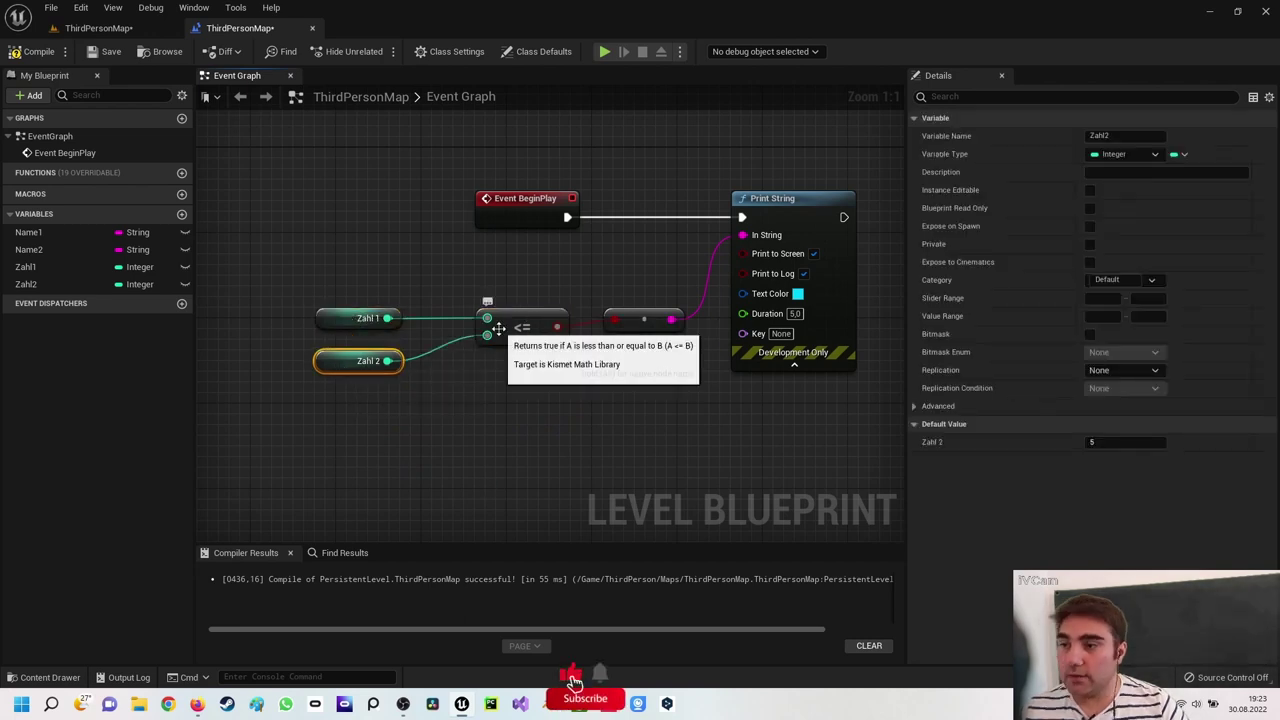
Compile the level blueprint and play-test it, confirming 5 <= 5 prints true
left_click(21, 58)
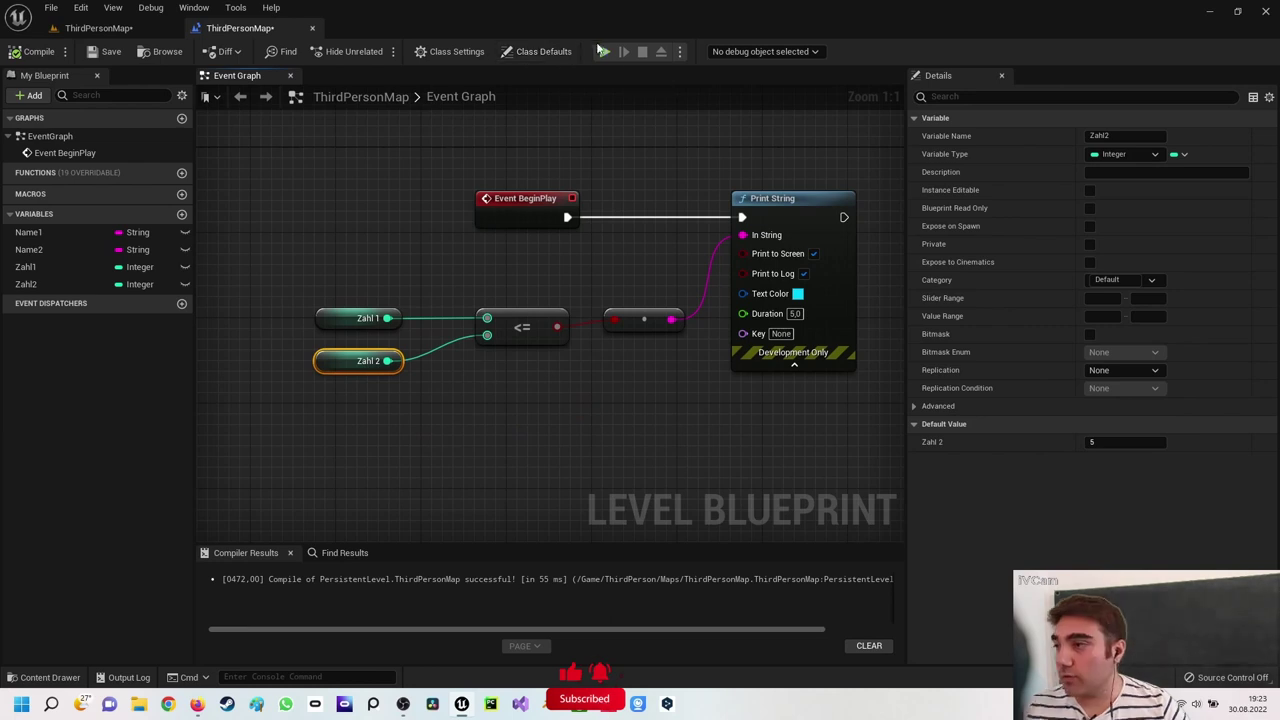
left_click(605, 52)
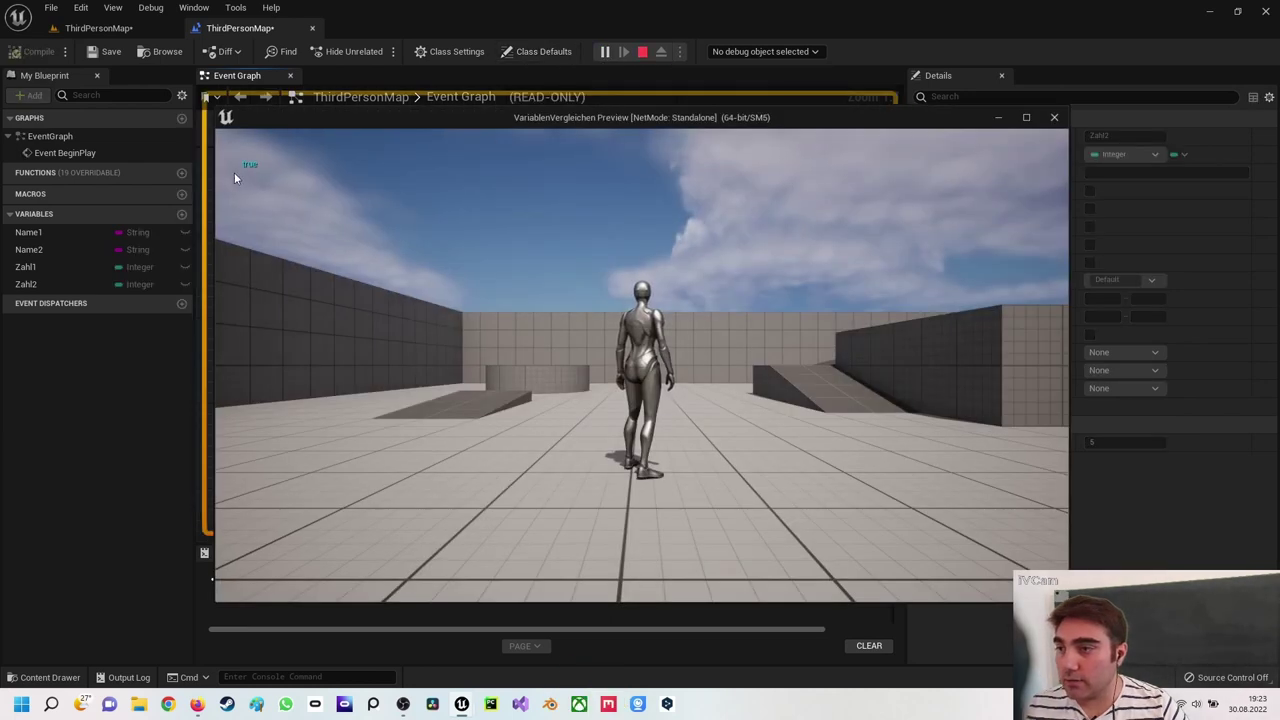
left_click(1054, 118)
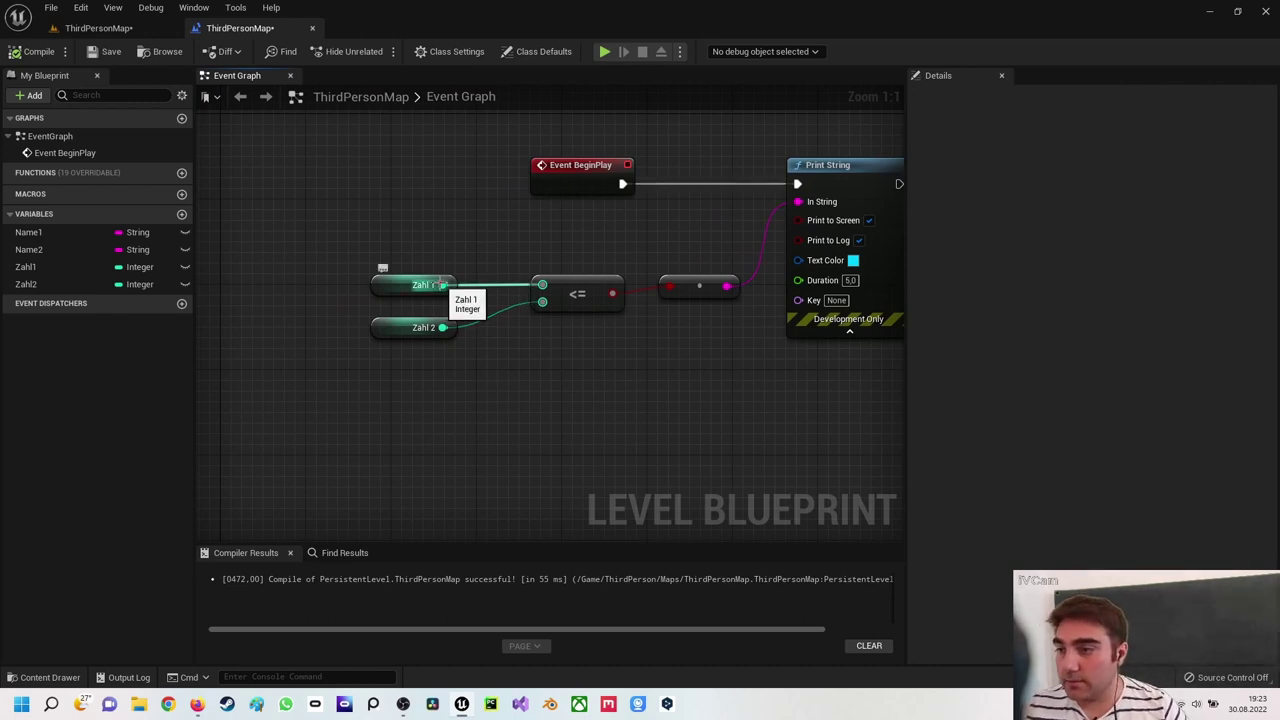
Add a Not Equal (!=) node from Zahl 1 and delete the old <= node
left_click_drag(443, 285, 527, 249)
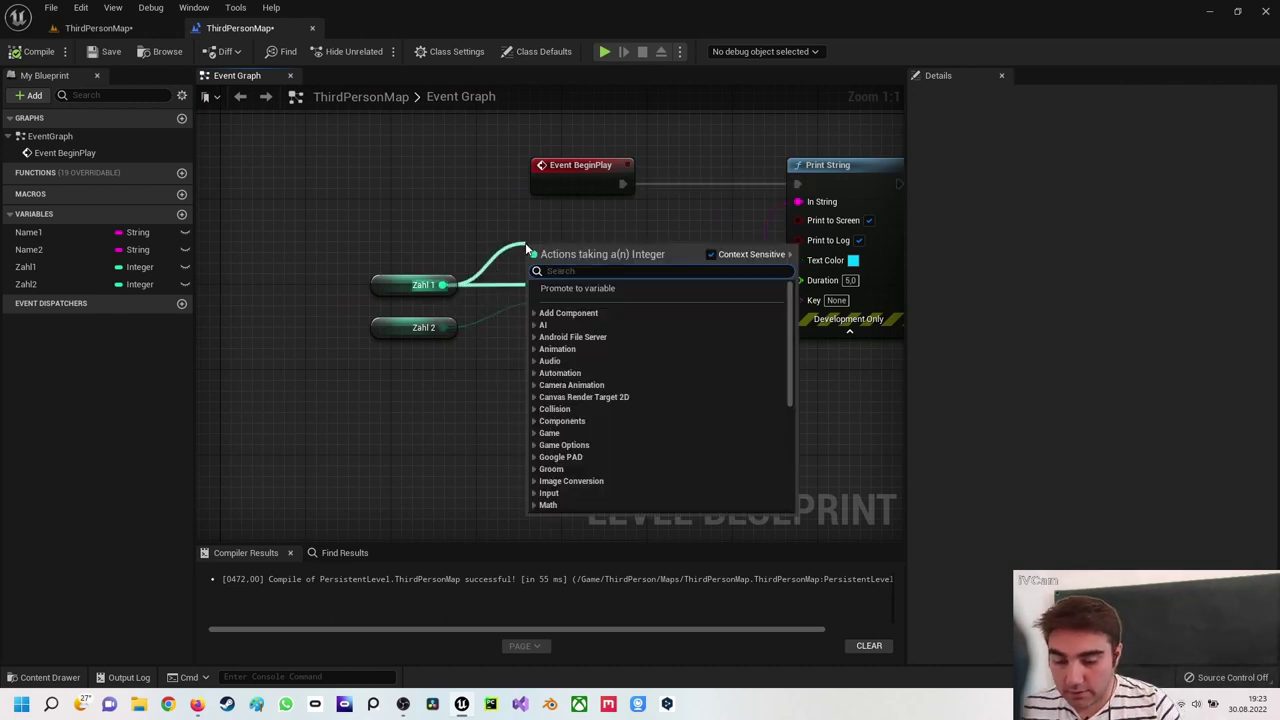
type("!=")
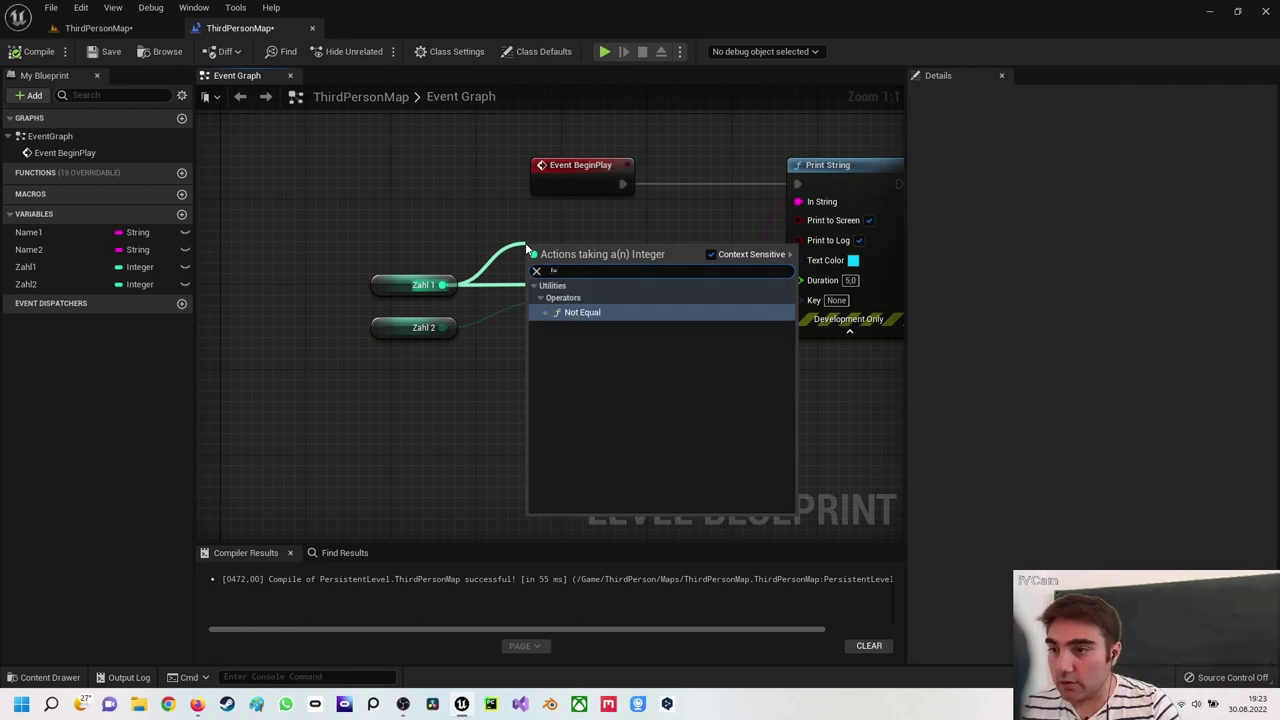
key("Return")
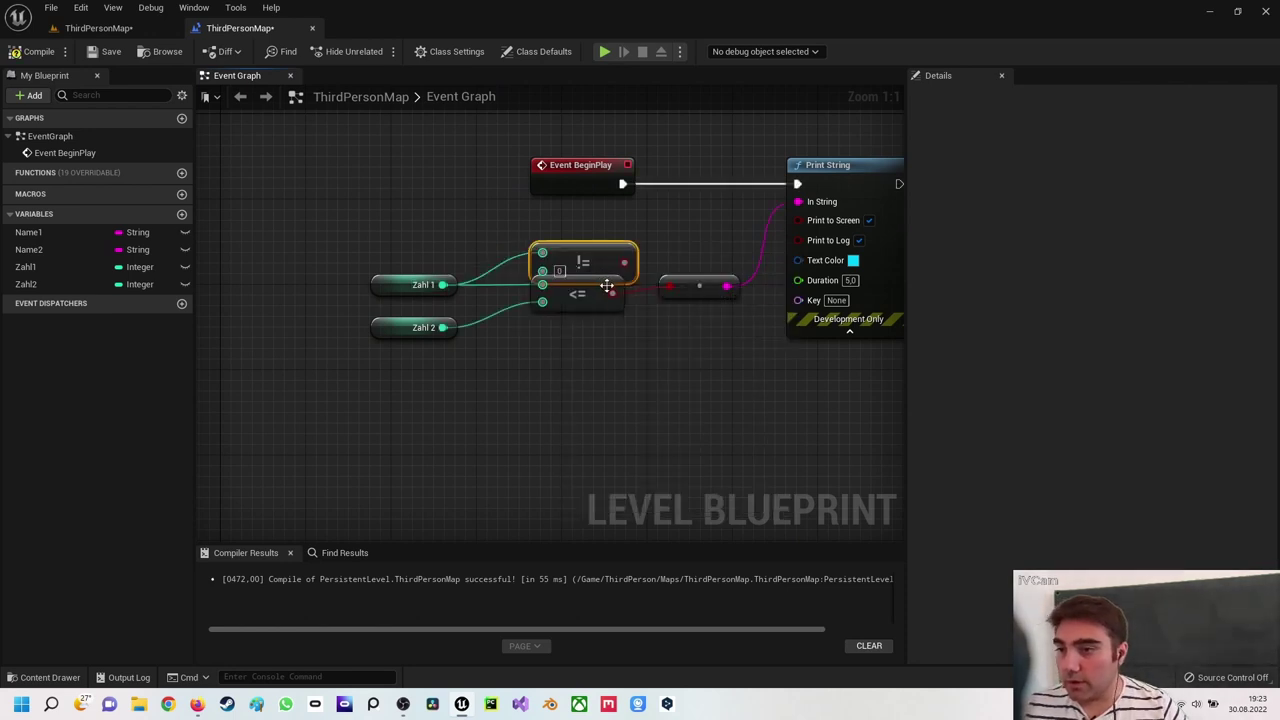
left_click(600, 291)
key("Delete")
left_click_drag(586, 258, 554, 290)
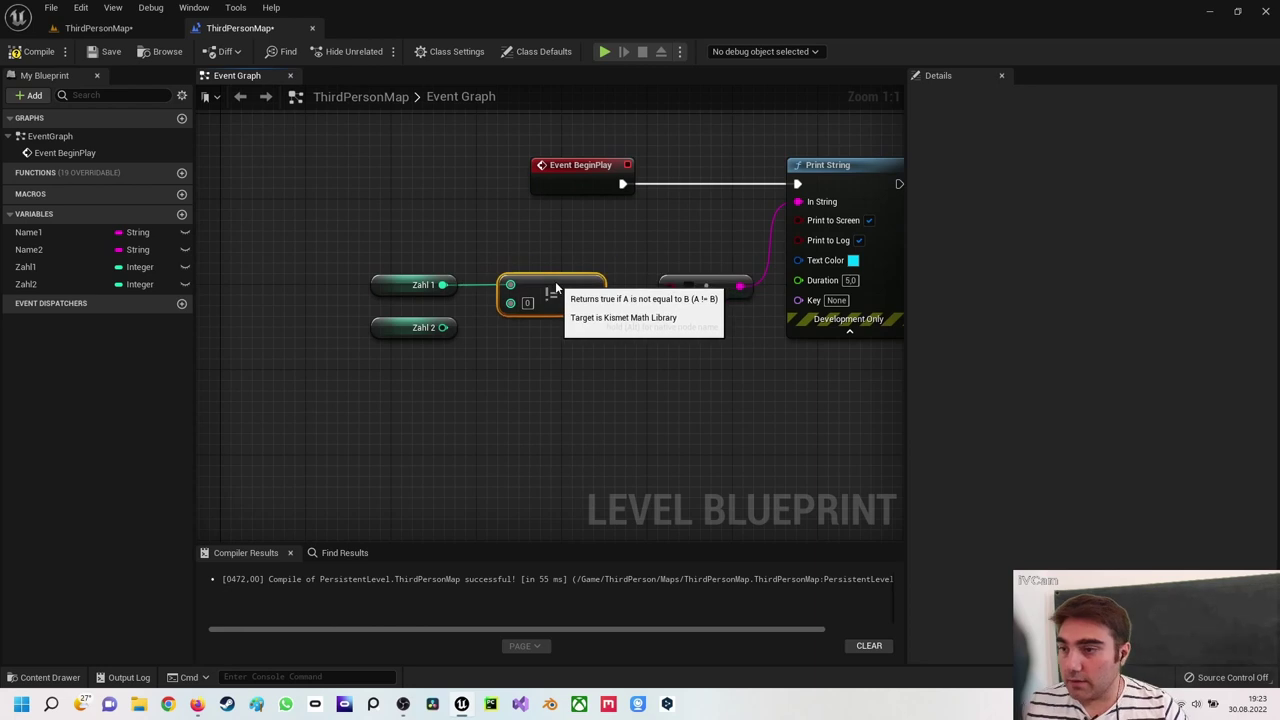
Wire Zahl 2 into Not Equal and its result into Print String, then play-test (prints false)
left_click_drag(442, 327, 510, 302)
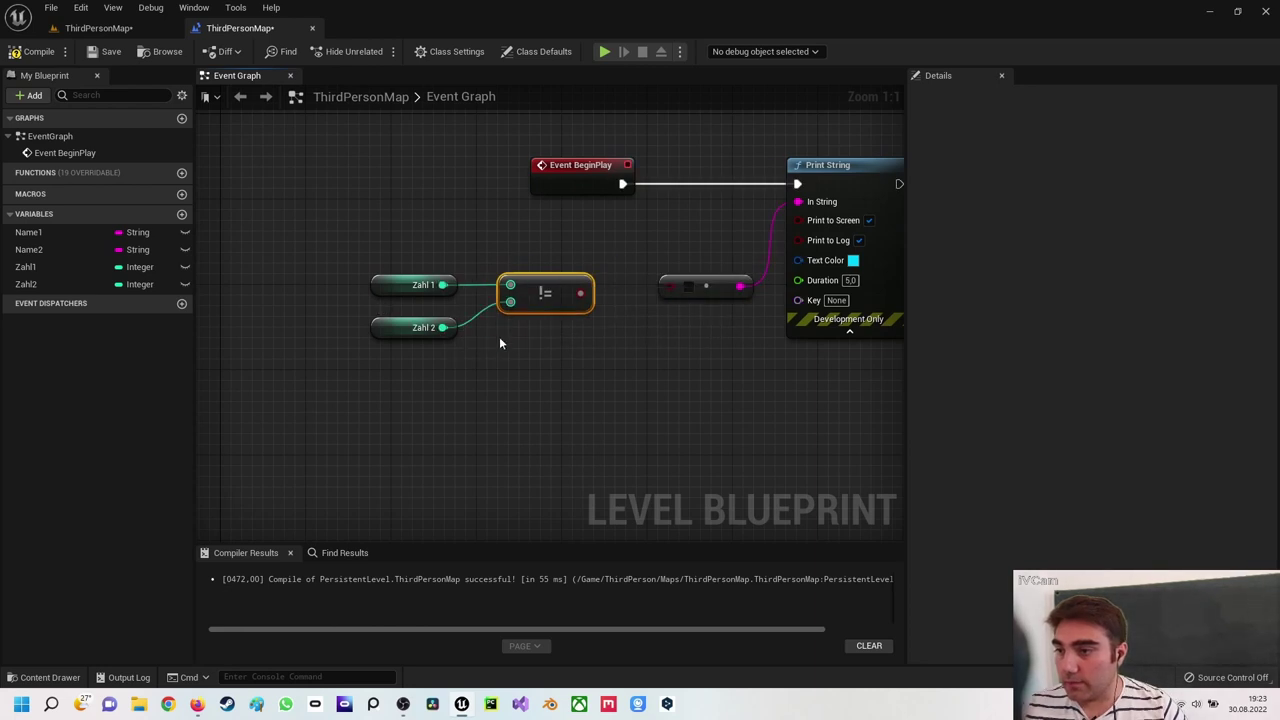
left_click(380, 284)
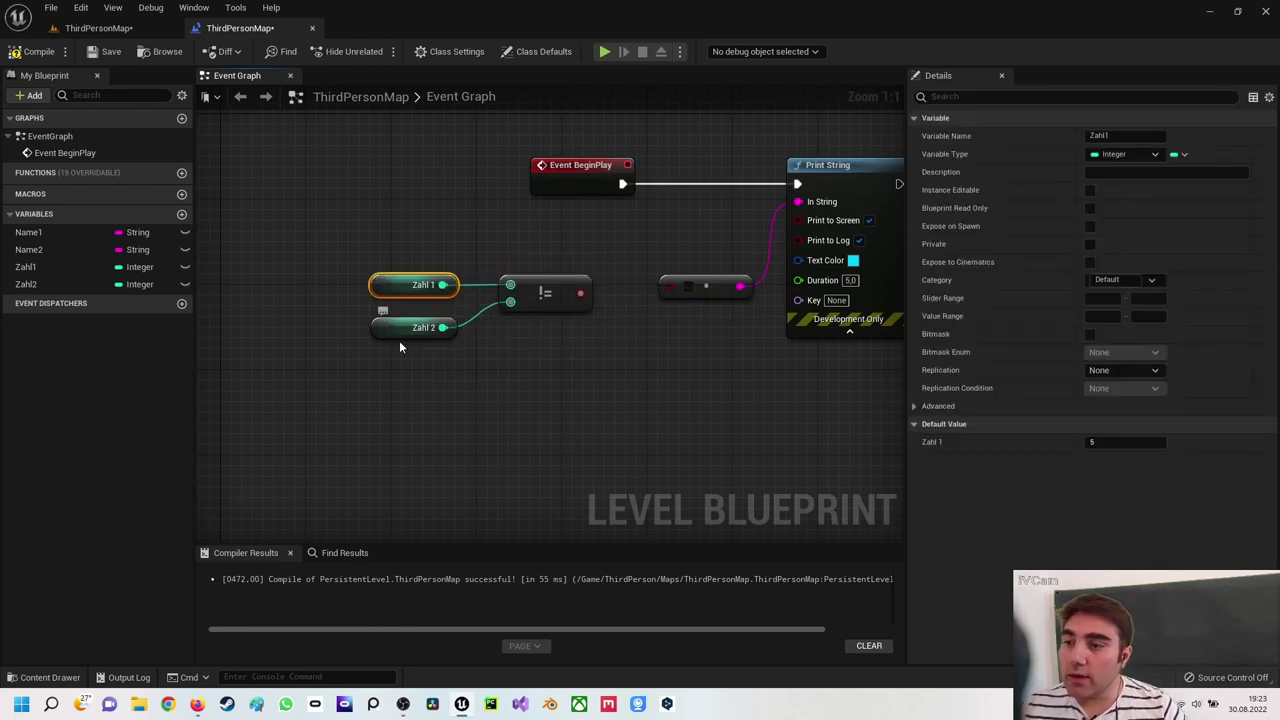
left_click(397, 330)
left_click_drag(579, 293, 670, 288)
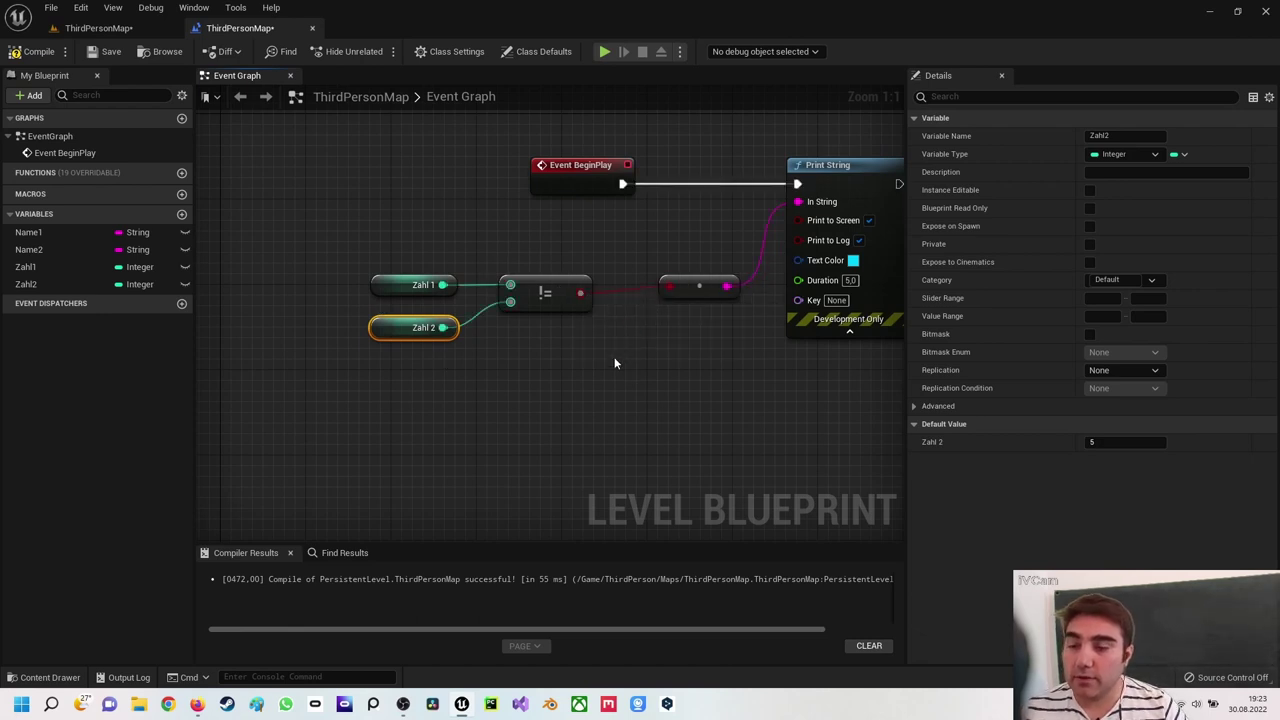
left_click(400, 284)
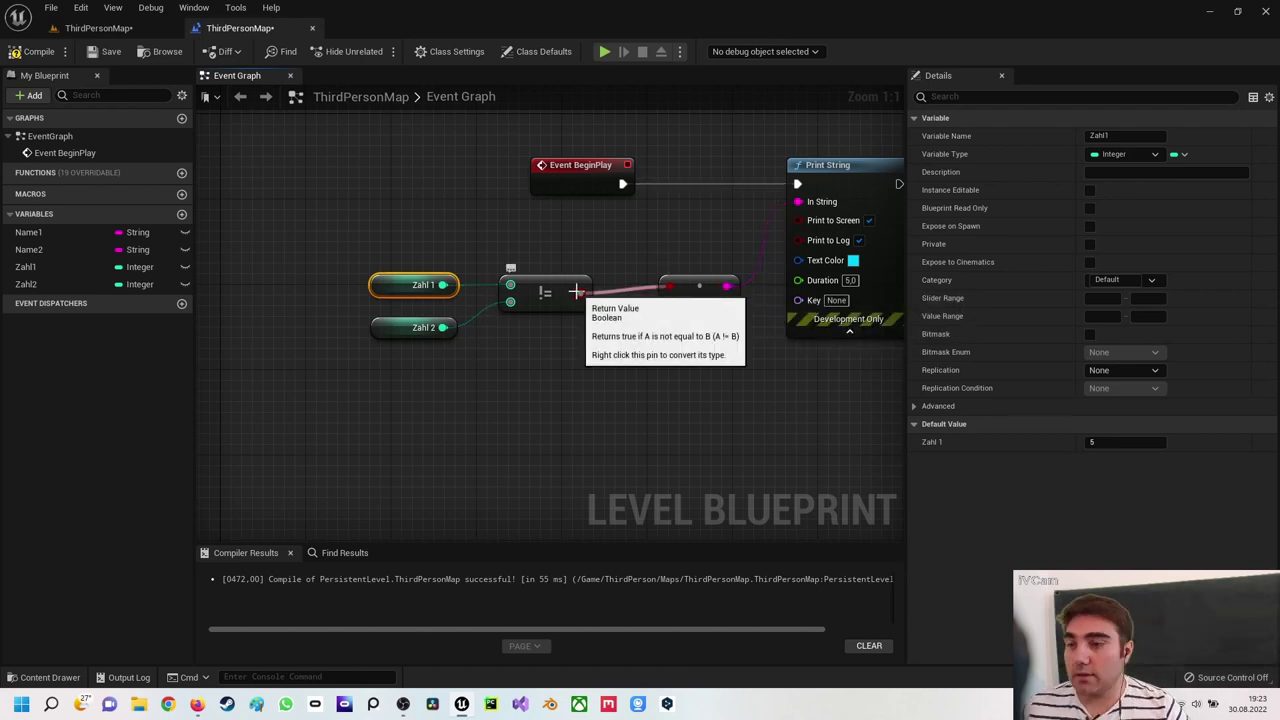
left_click(603, 51)
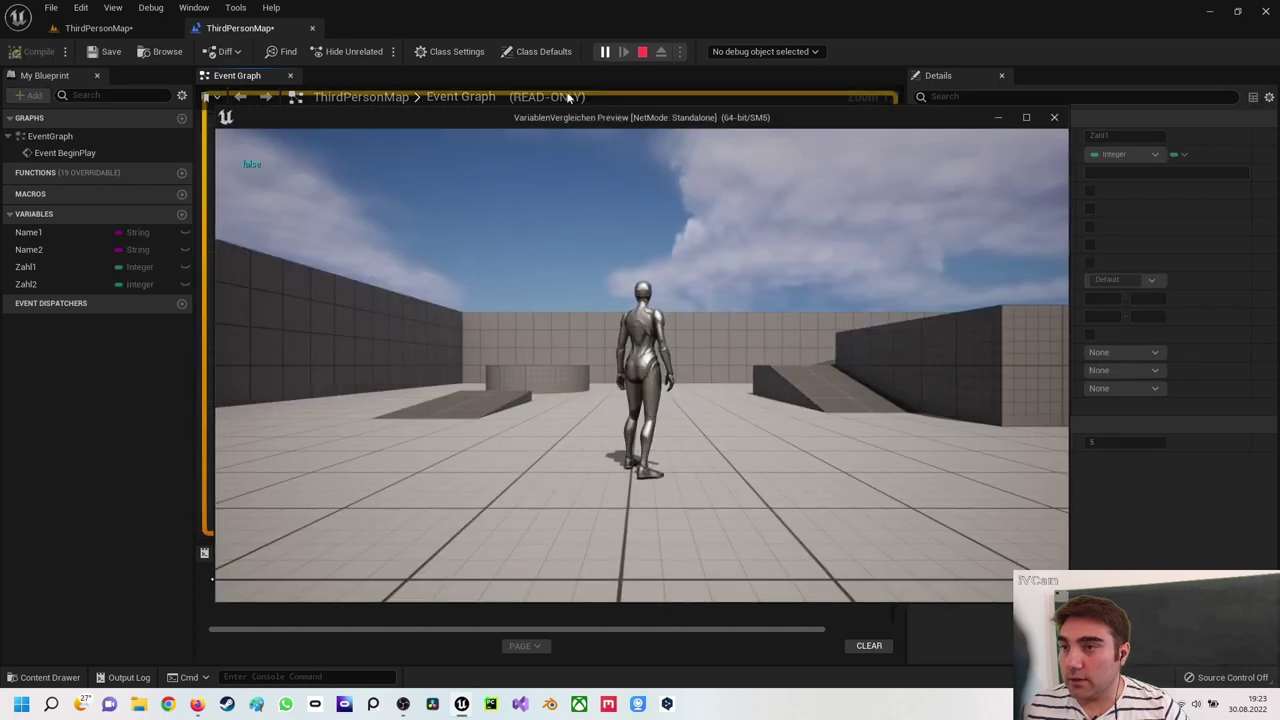
Change Zahl 2's default value to 7
left_click(1054, 118)
left_click(386, 328)
left_click(1128, 443)
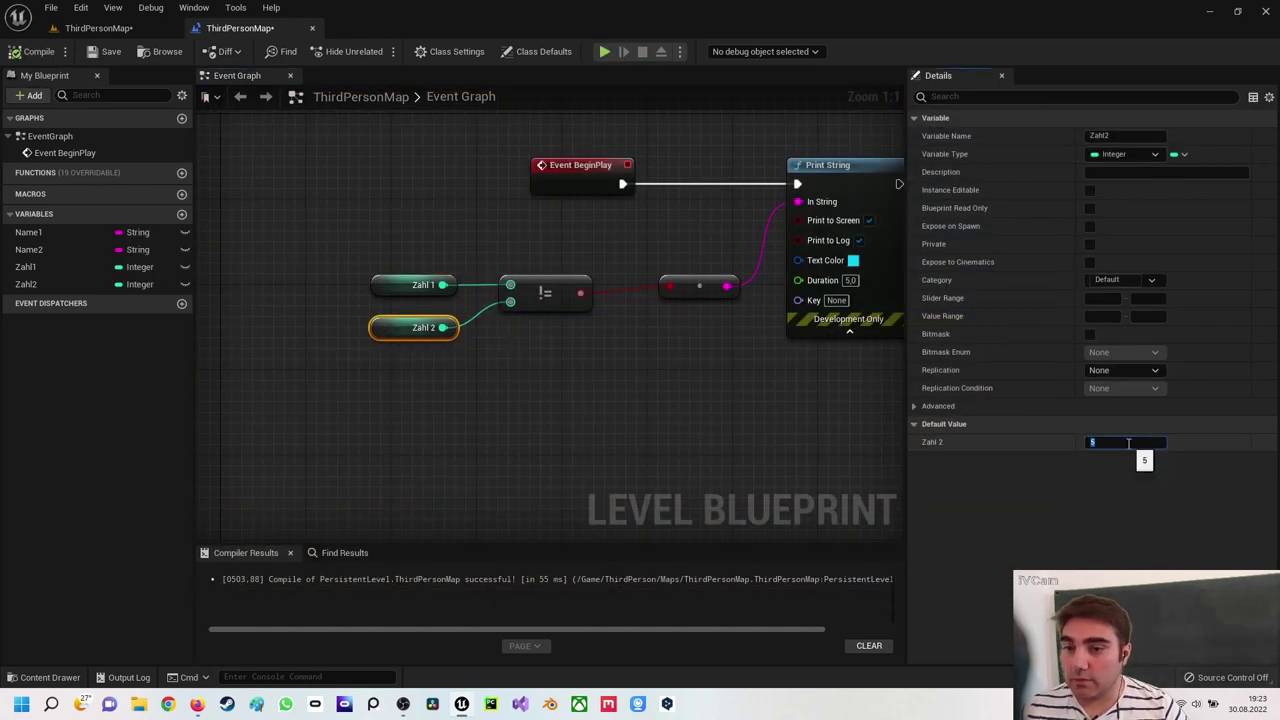
type("7")
key("Return")
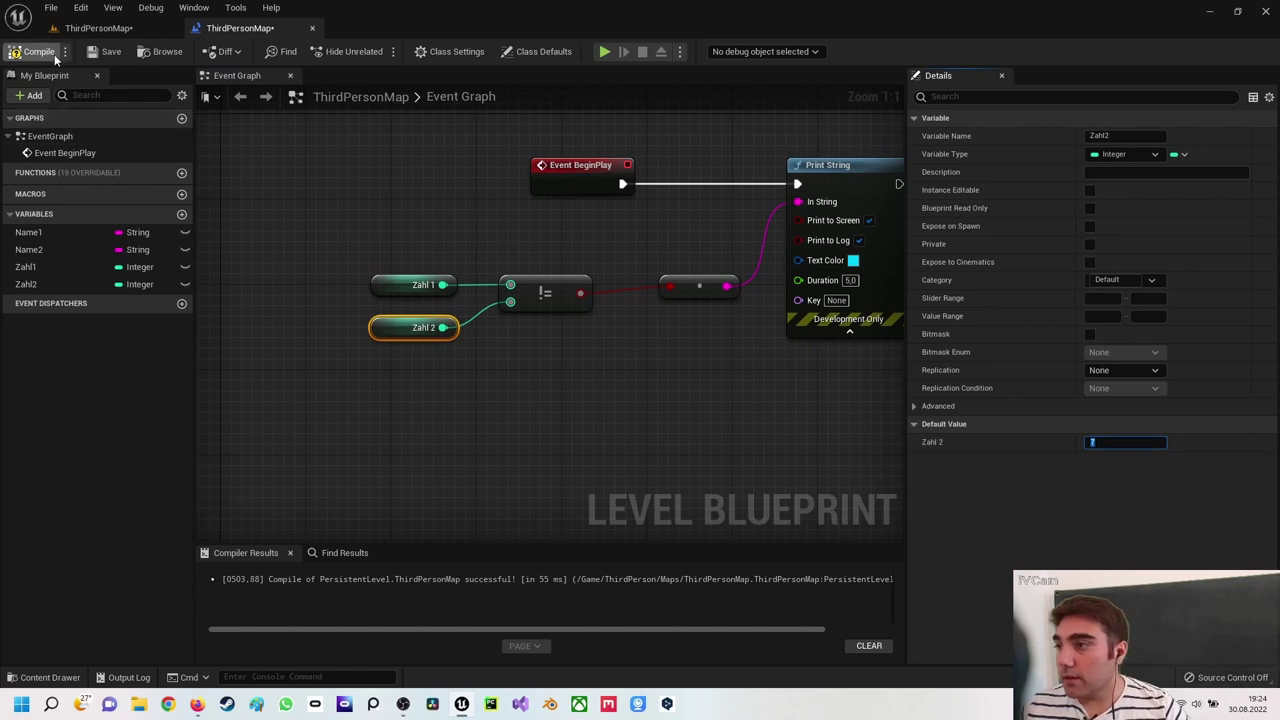
Recompile and play-test the level so the Not Equal check prints true
left_click(45, 52)
left_click(606, 52)
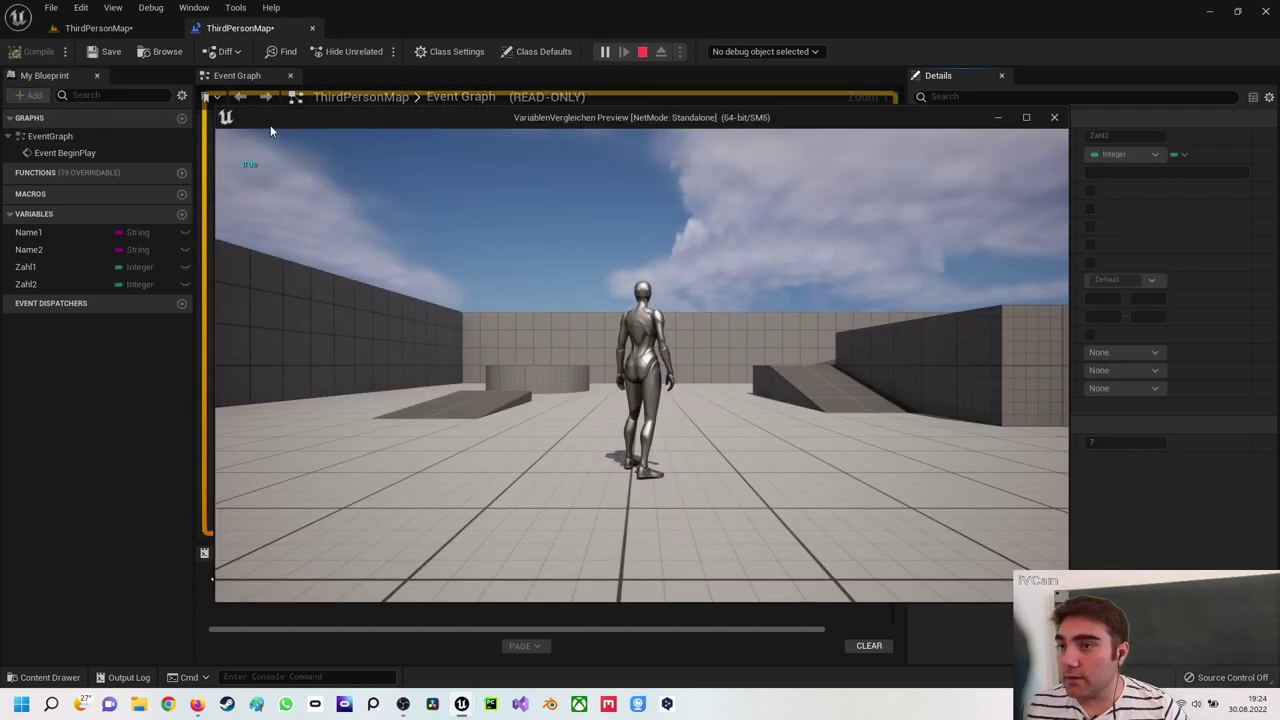
left_click(1054, 119)
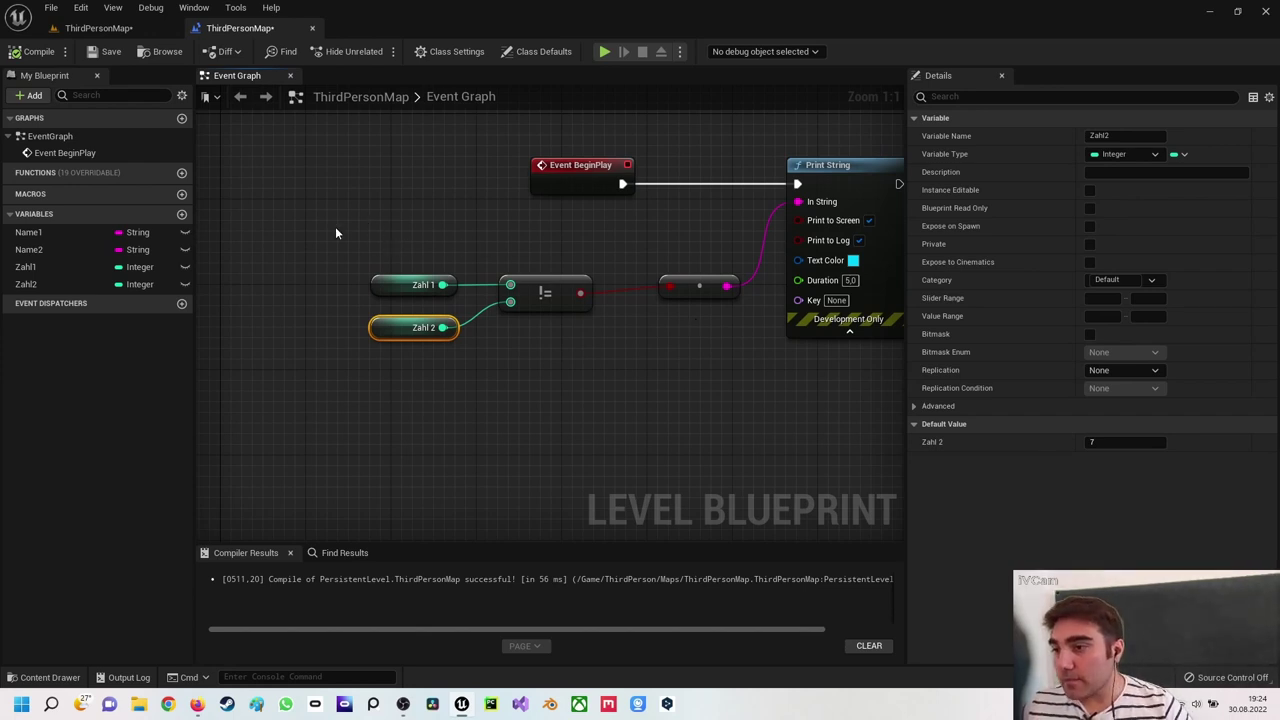
Select the Not Equal node on its own and delete it
left_click_drag(340, 260, 453, 369)
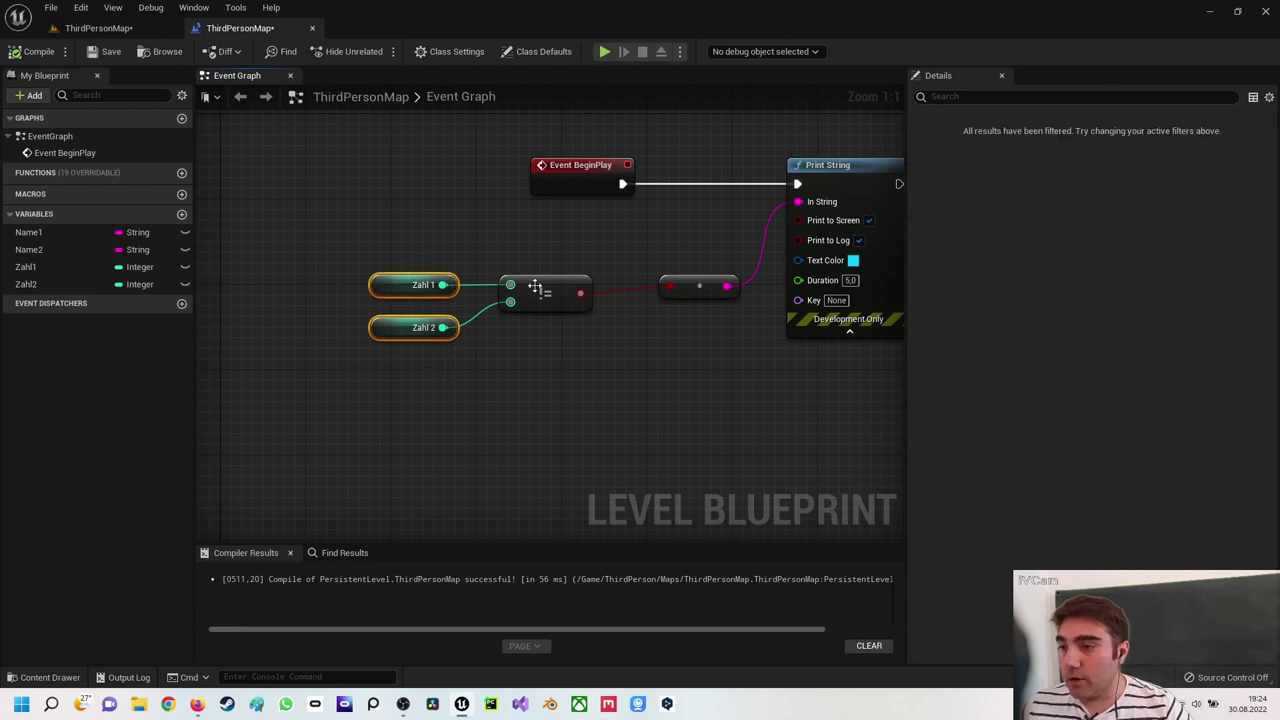
left_click(566, 283)
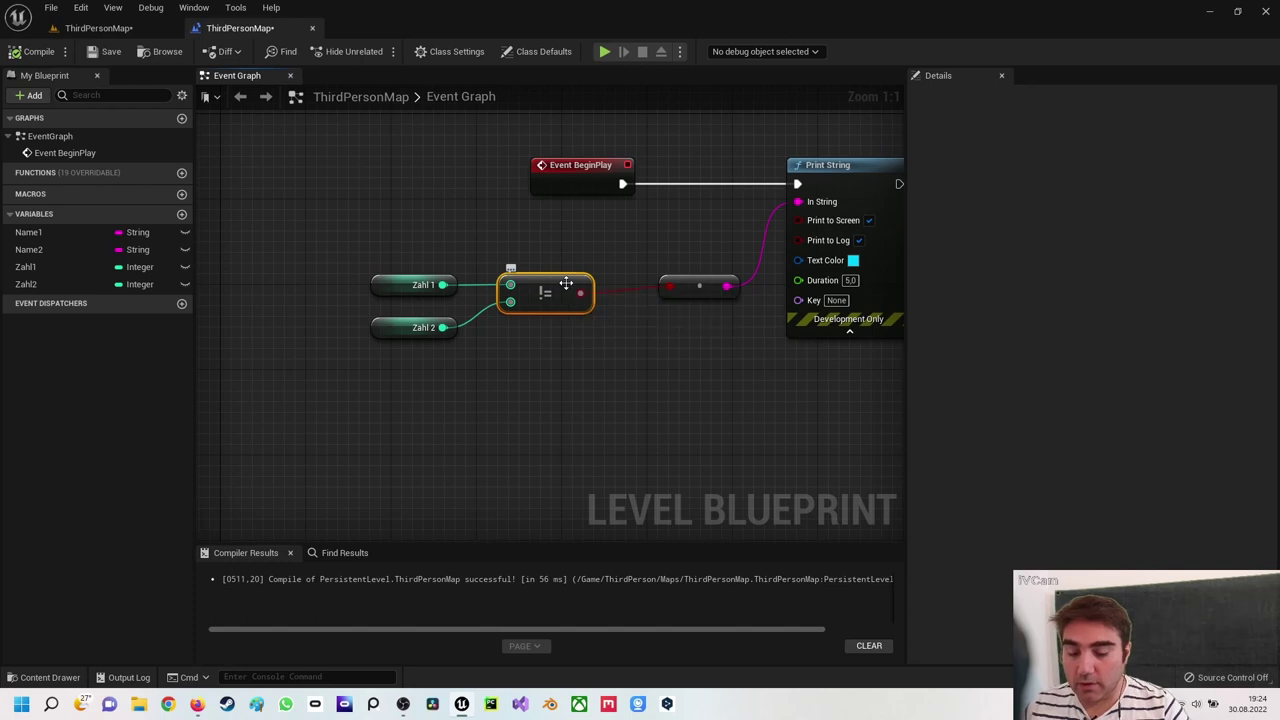
key("Delete")
Add a Less (<) node from Zahl 1 and remove the old Zahl 2 getter
left_click_drag(441, 285, 512, 314)
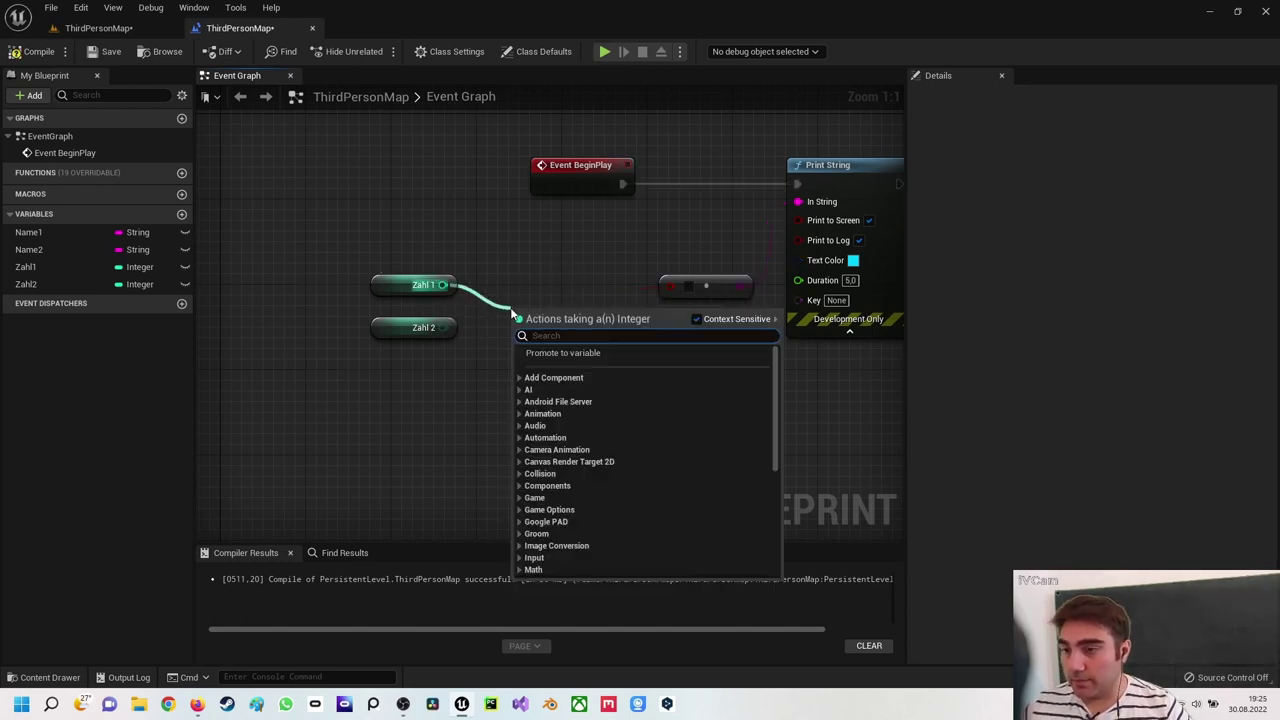
type("<")
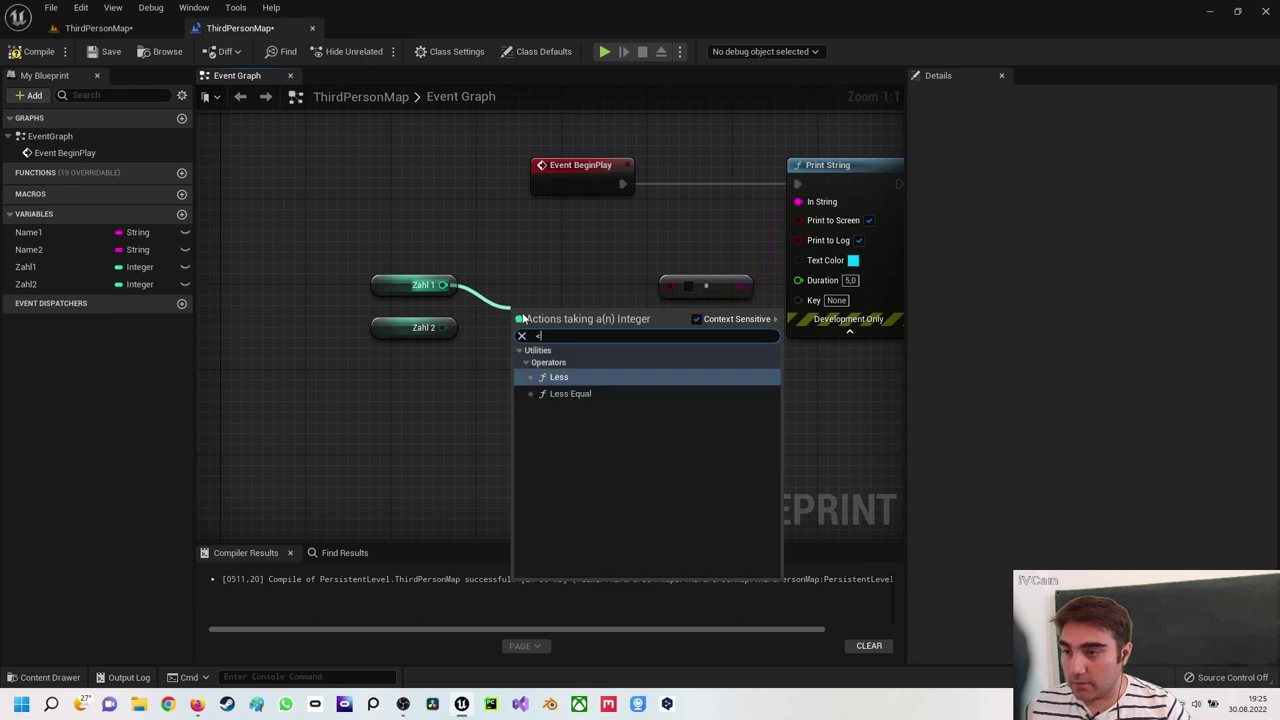
left_click(561, 377)
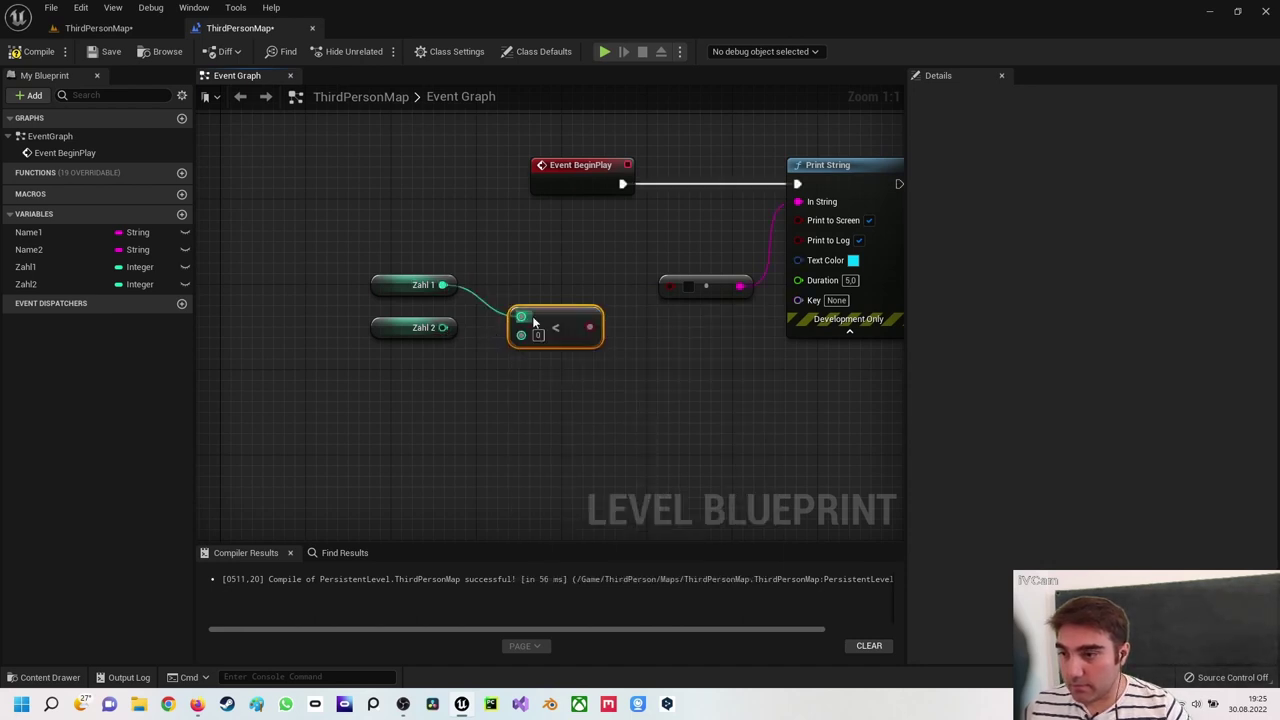
left_click_drag(532, 316, 521, 294)
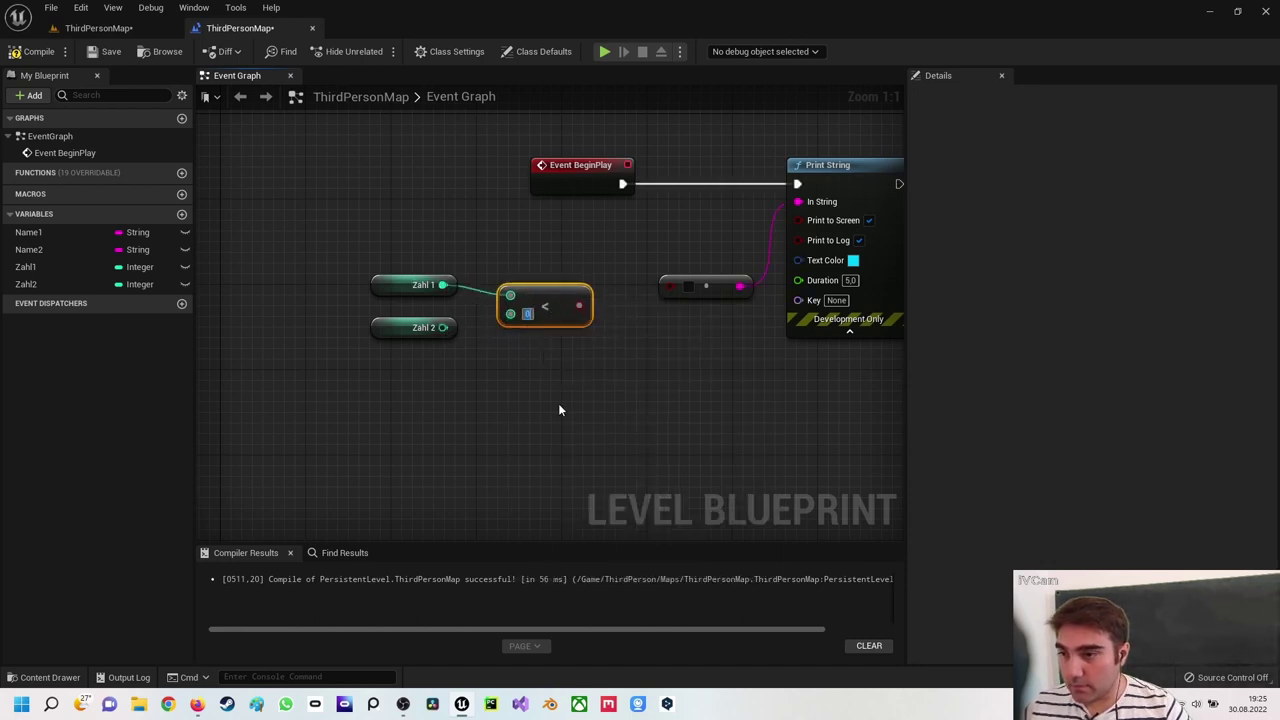
left_click(414, 326)
key("Delete")
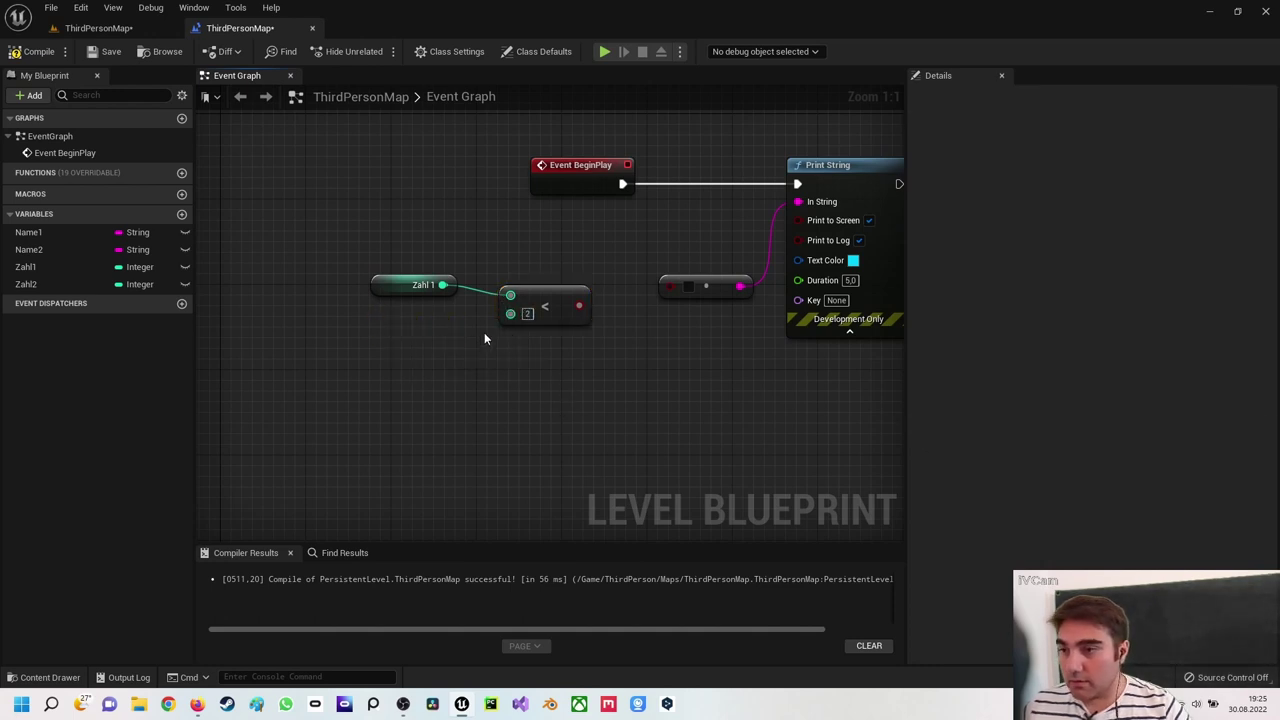
left_click(424, 288)
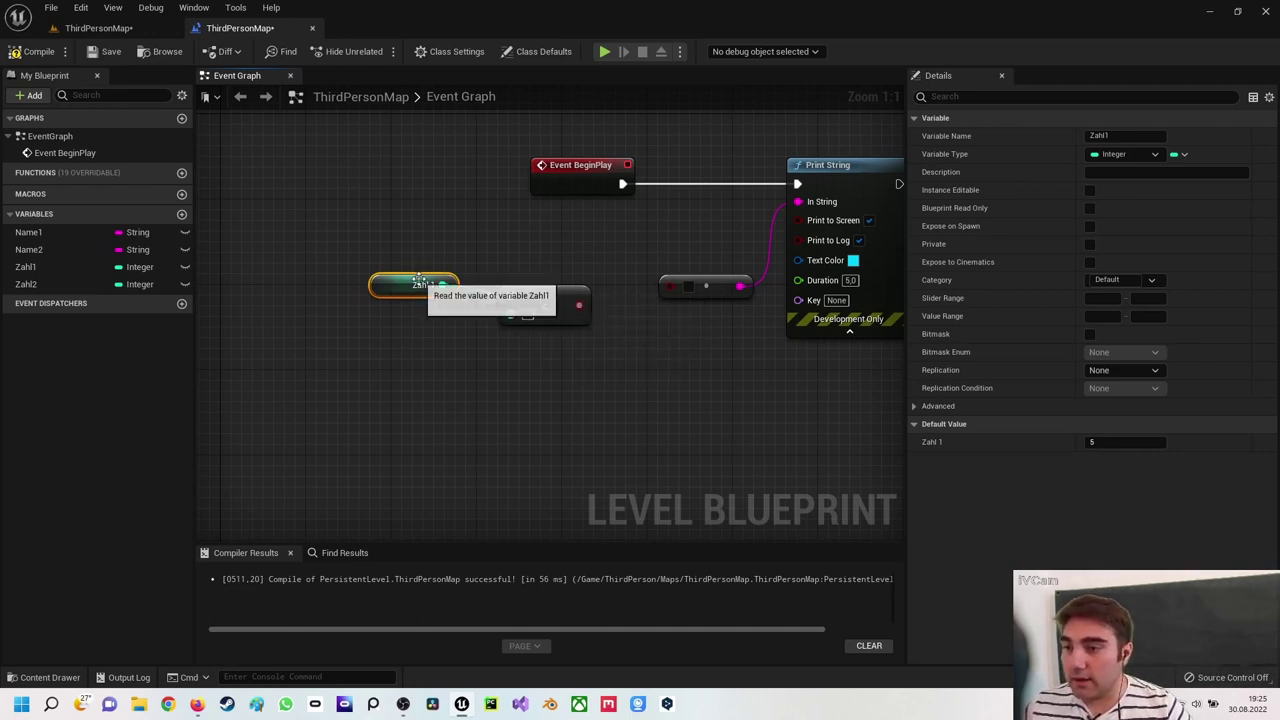
Place a new Zahl2 getter with a Not Equal node comparing it to 10
right_click_drag(460, 378, 485, 328)
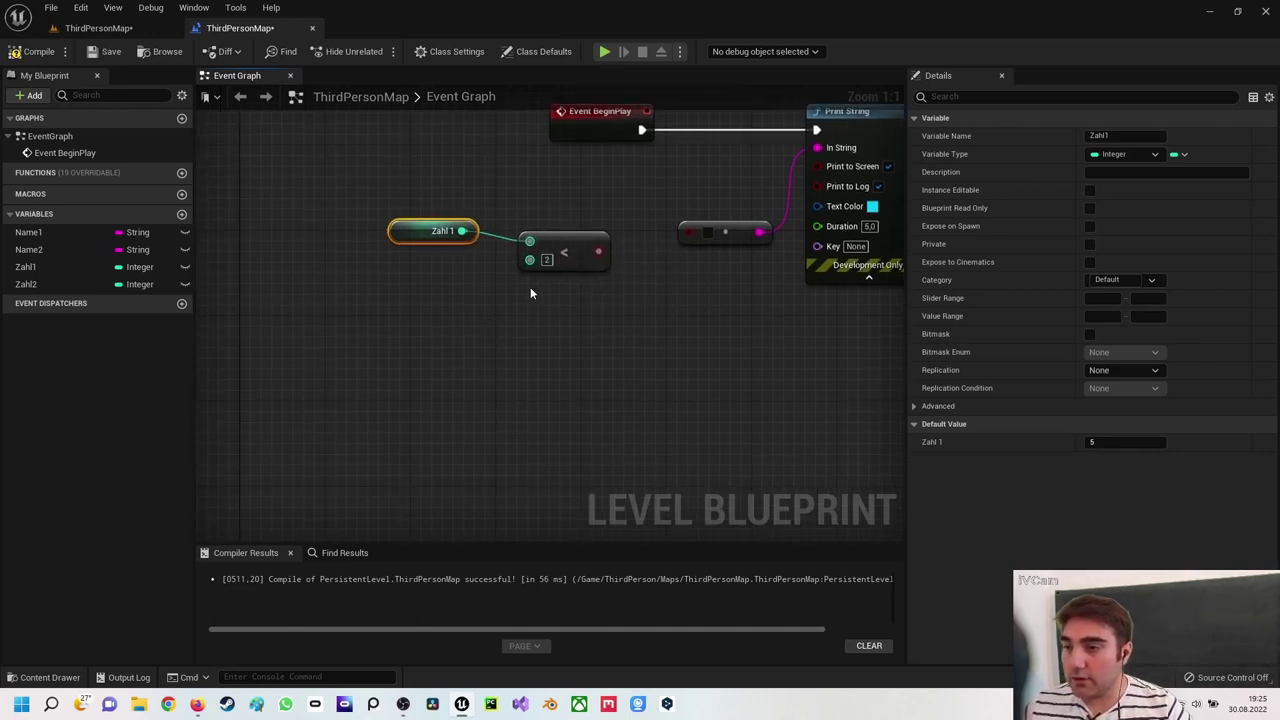
right_click(527, 310)
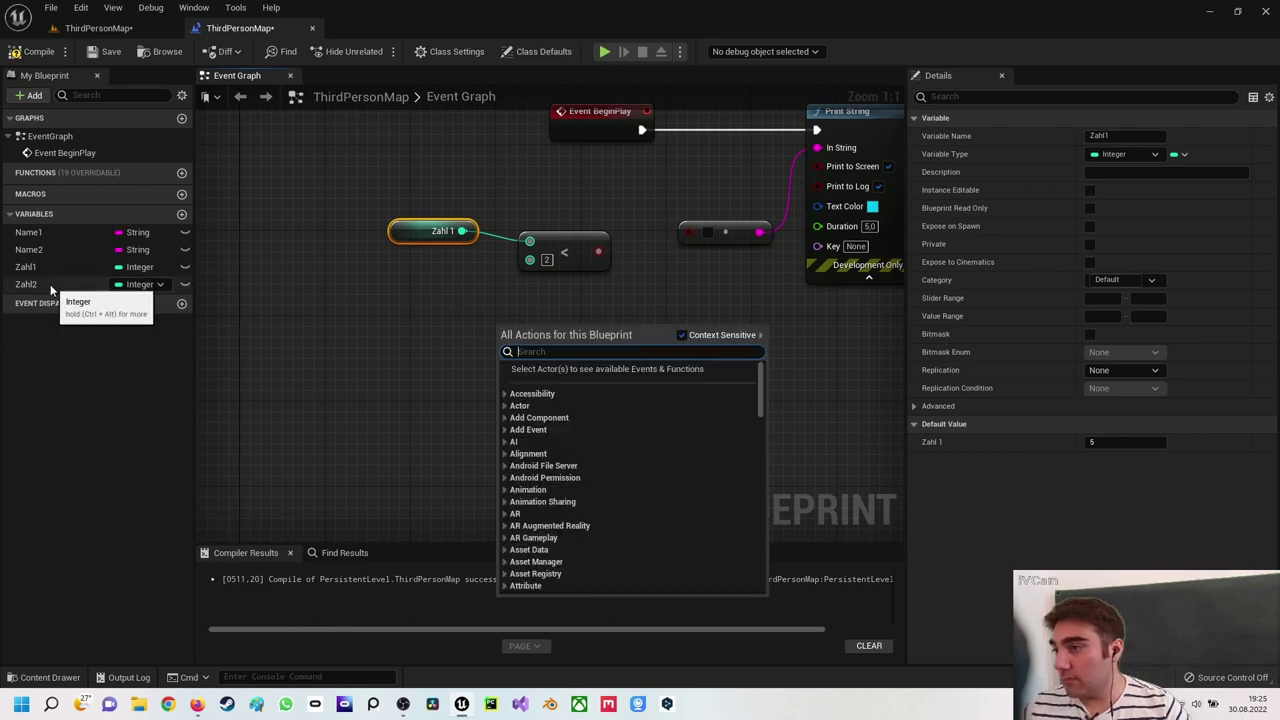
mouse_move(50, 284)
left_mouse_down()
mouse_move(361, 315)
mouse_move(546, 350)
left_mouse_up()
left_click(415, 344)
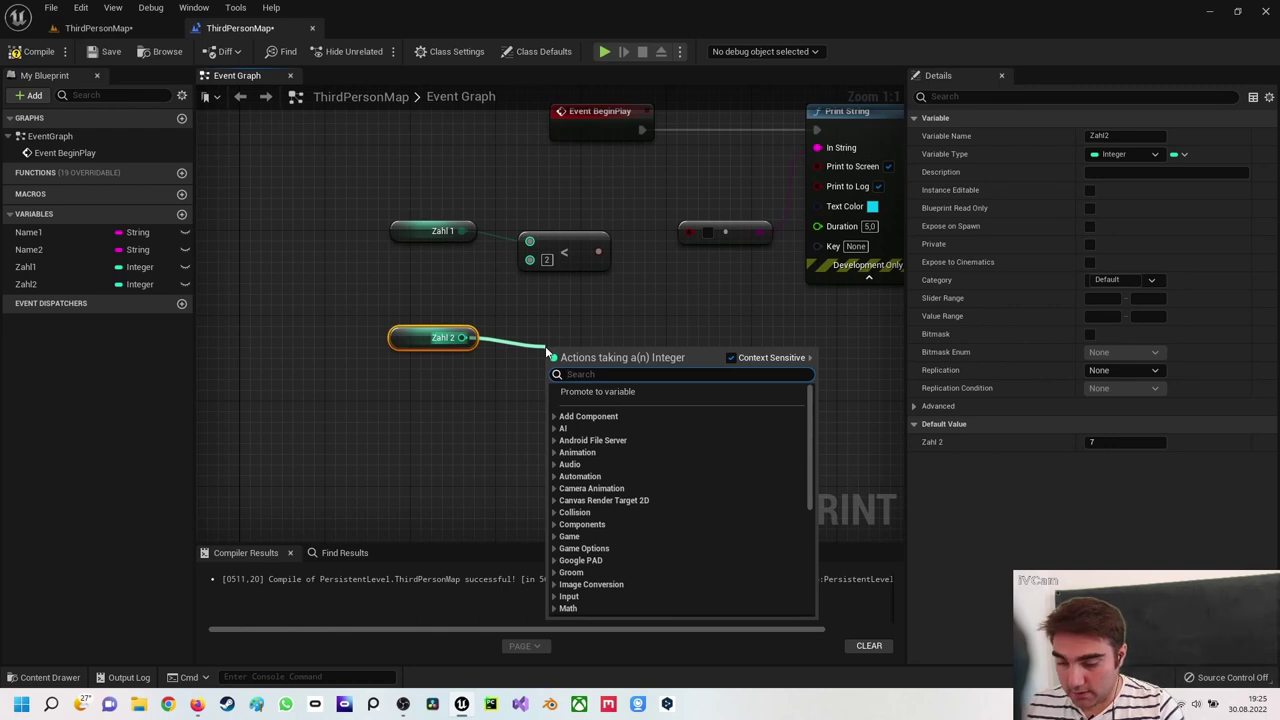
type("!=")
key("Return")
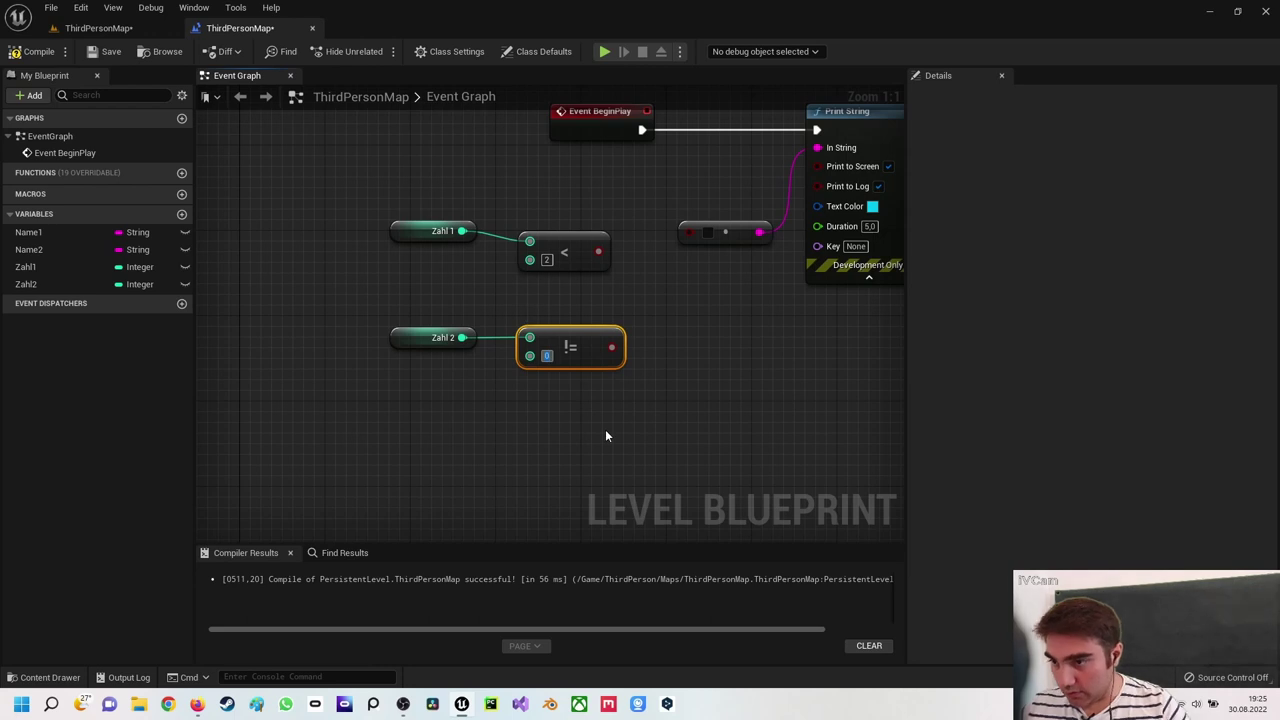
type("10")
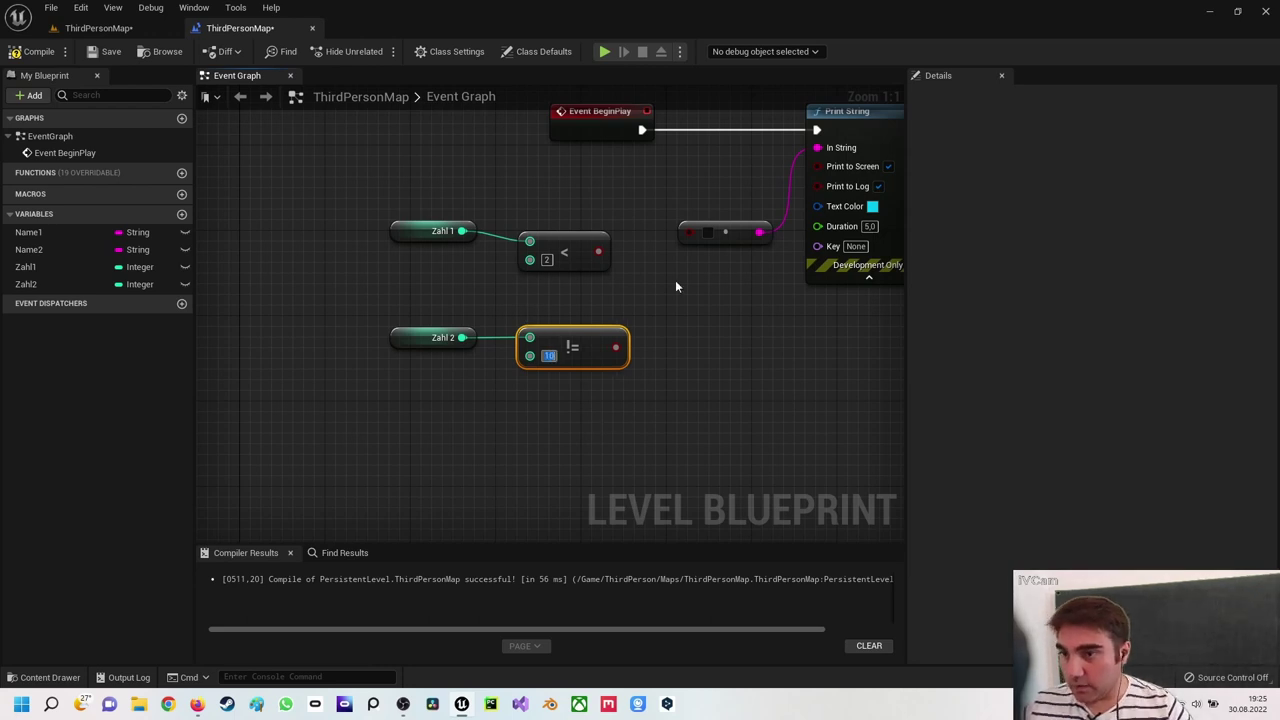
right_click_drag(675, 287, 522, 324)
Delete the bool-to-string conversion node and move Print String further right
left_click(585, 277)
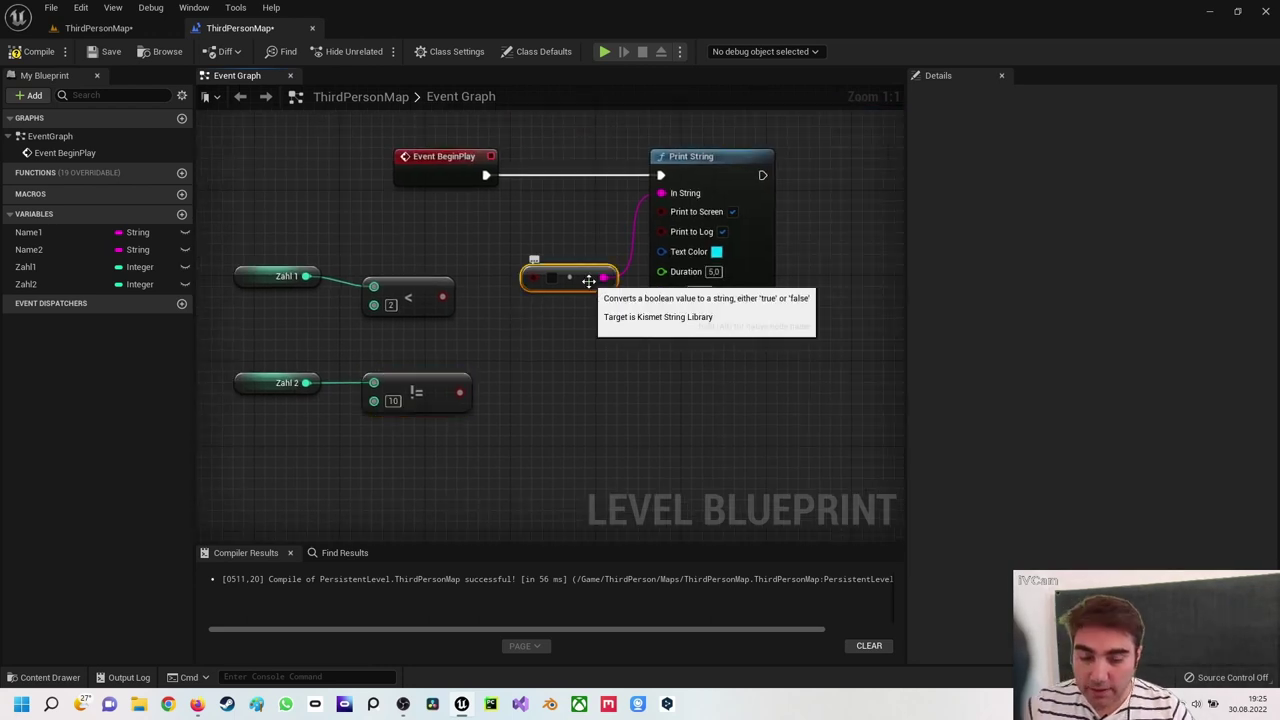
key("Delete")
left_click_drag(687, 157, 761, 157)
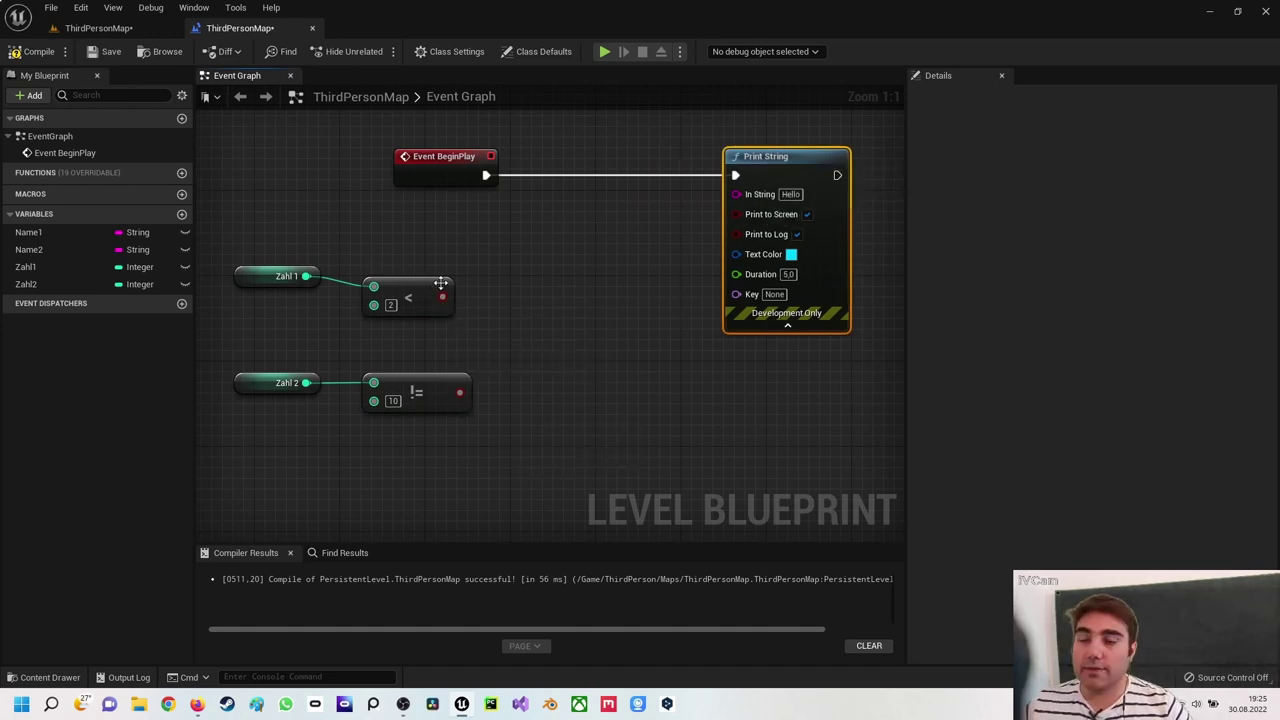
Combine the < and != results in an AND Boolean node feeding Print String, then compile
left_click_drag(442, 297, 535, 366)
type("a")
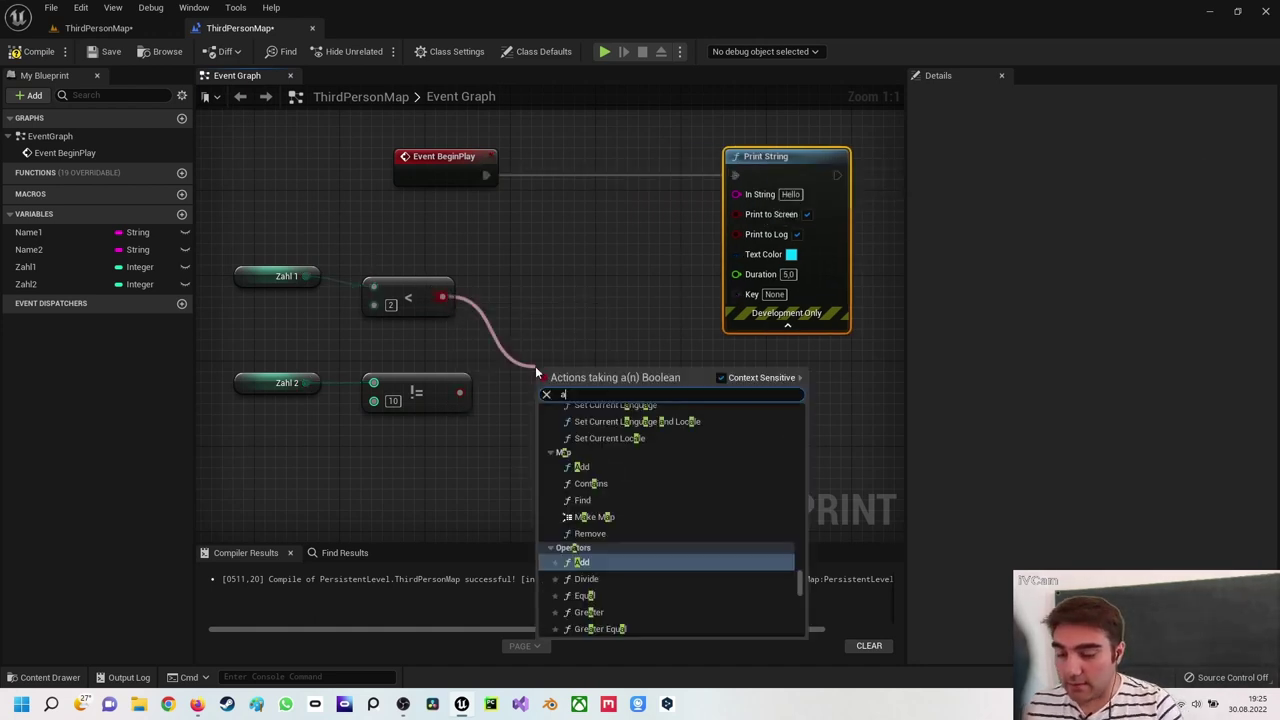
type("nd")
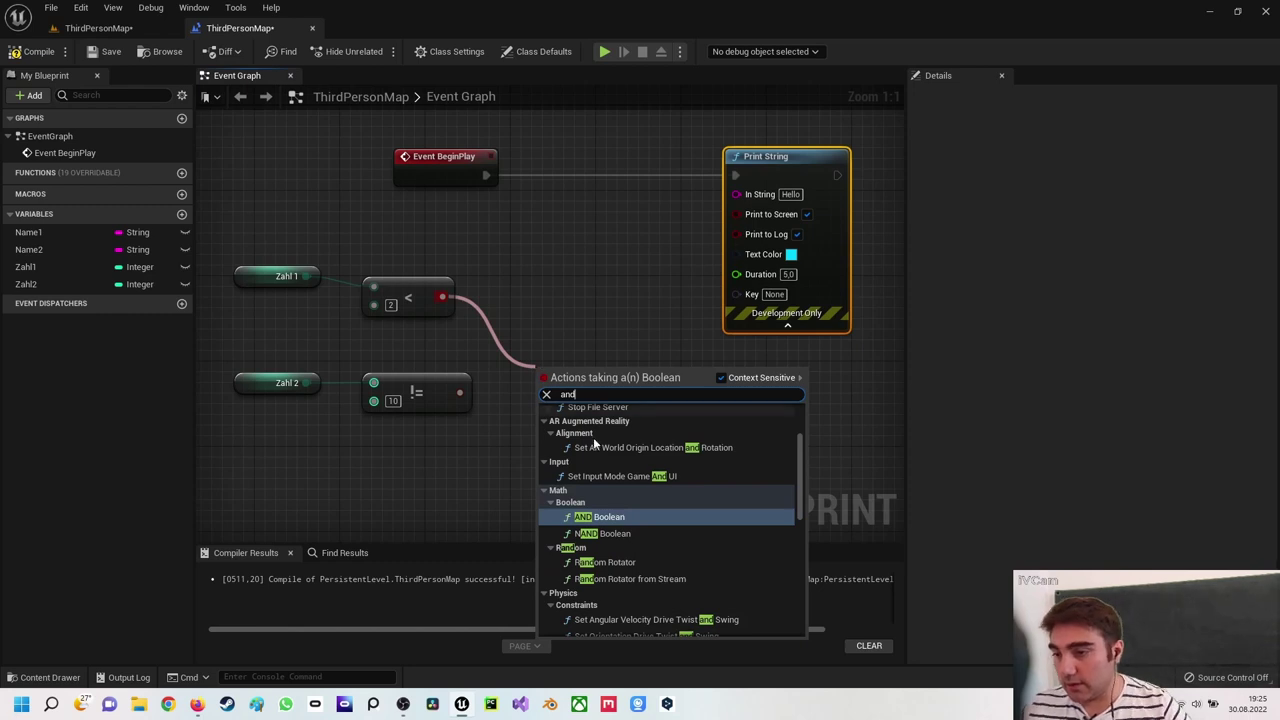
left_click(605, 517)
left_click_drag(601, 389, 569, 347)
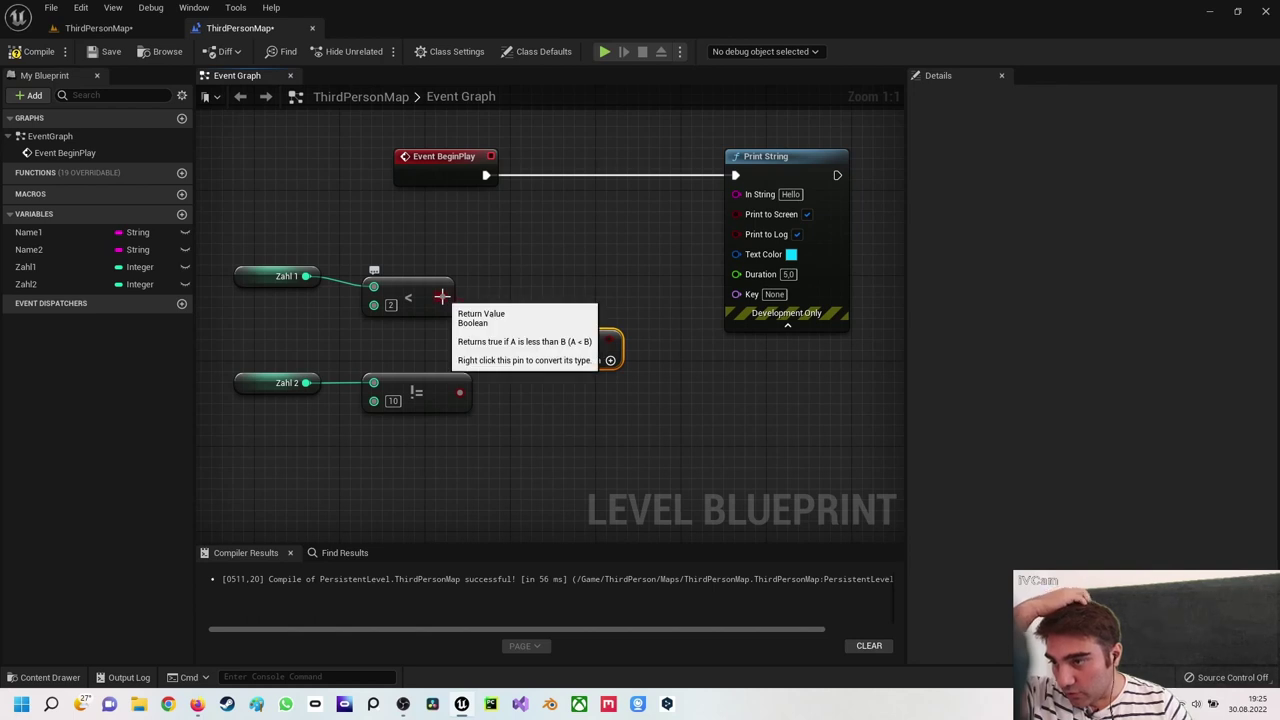
left_click_drag(459, 392, 512, 356)
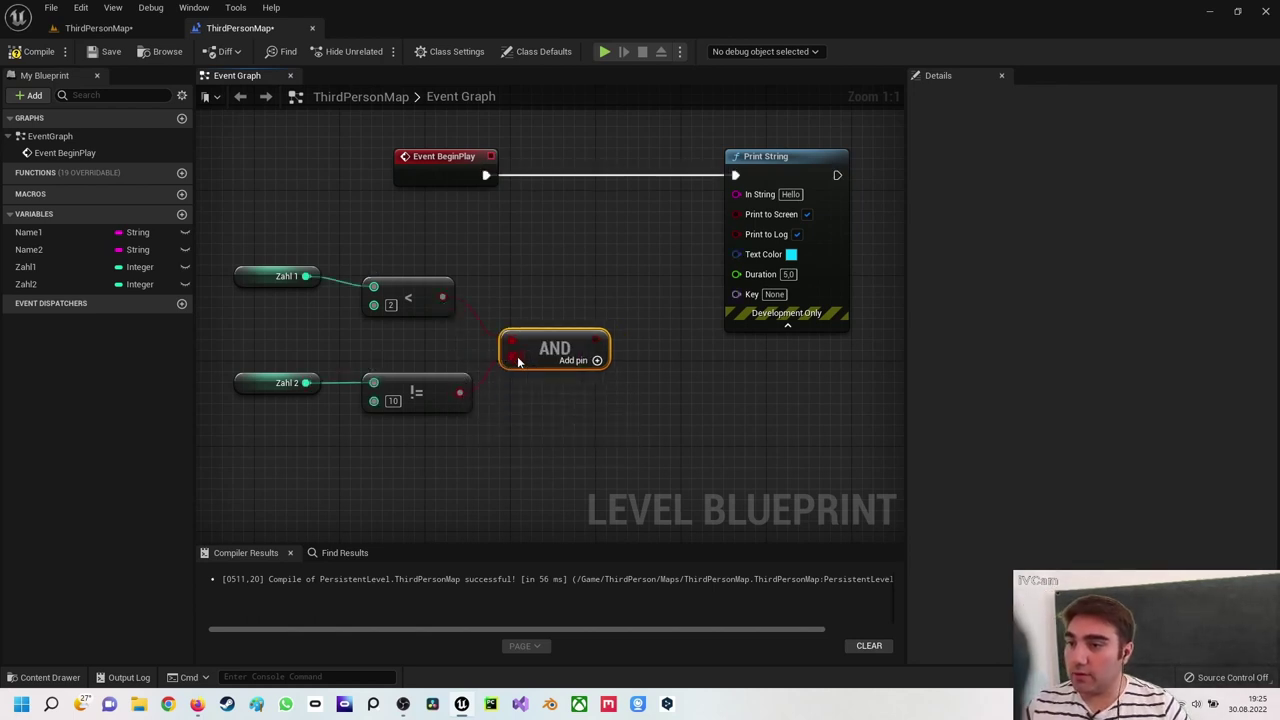
left_click_drag(597, 341, 737, 213)
left_click(406, 259)
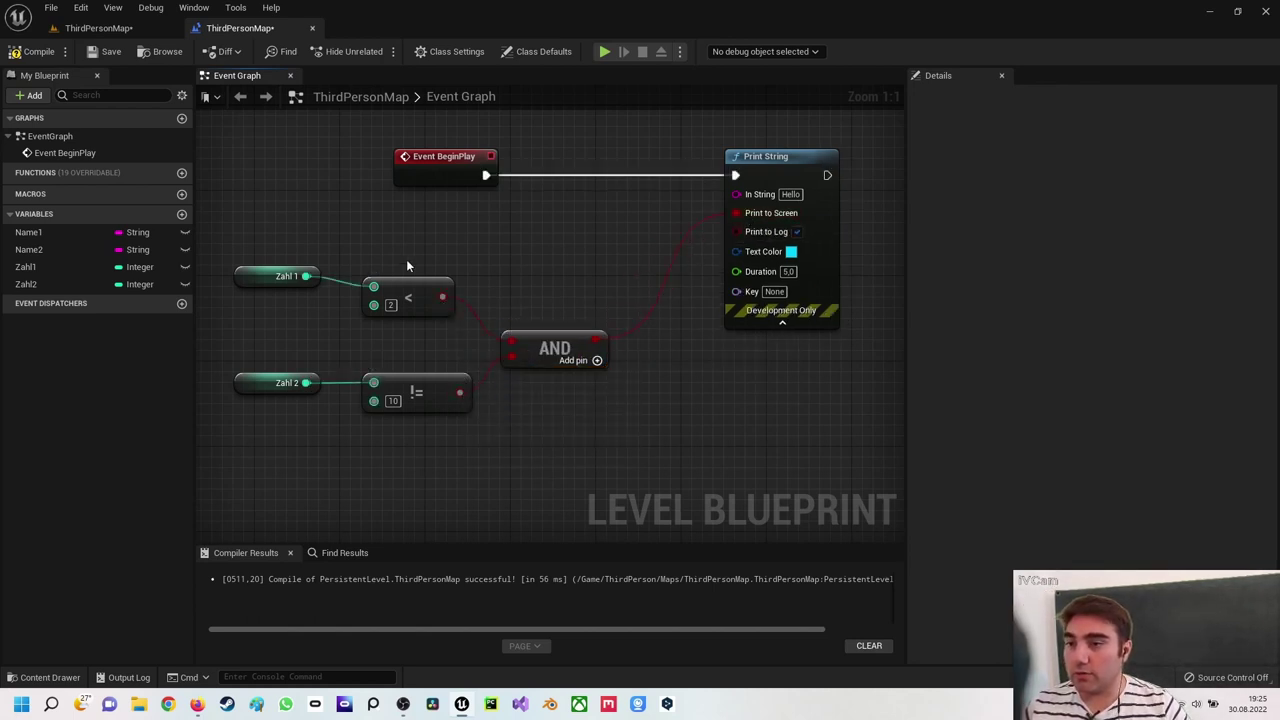
left_click(36, 51)
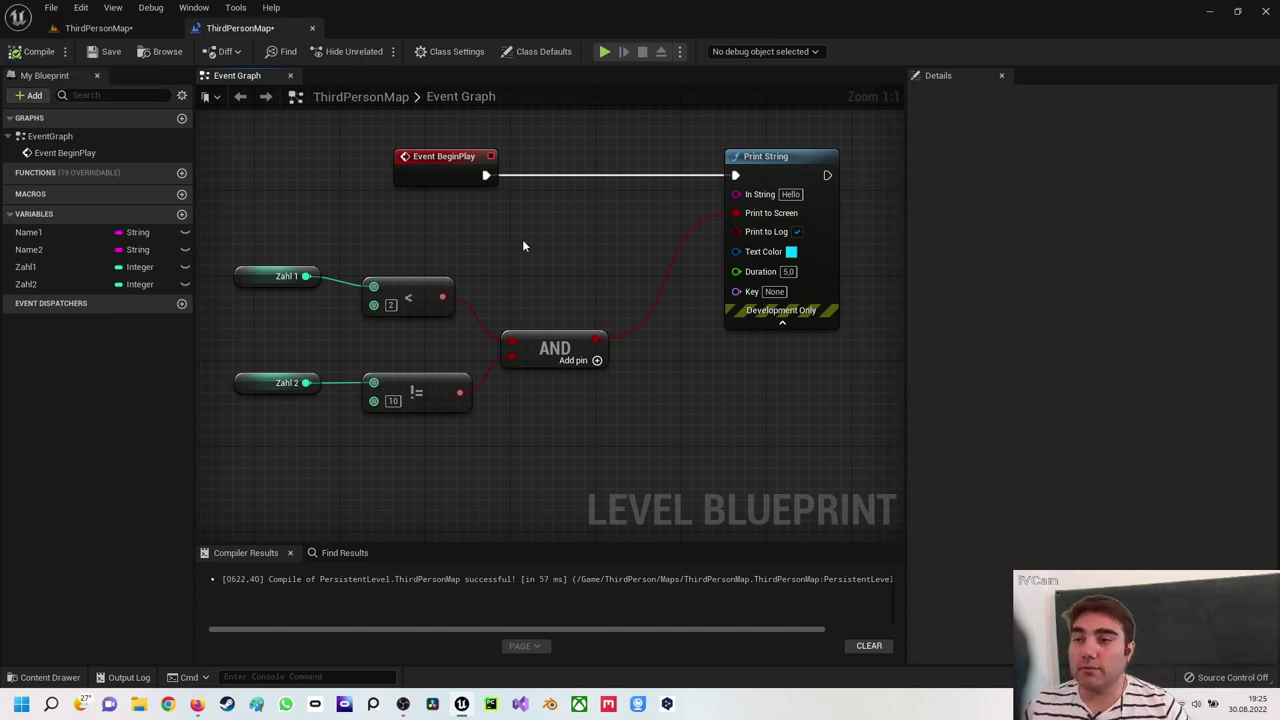
Inspect Zahl 1's settings, then recompile and play-test the level
left_click(253, 275)
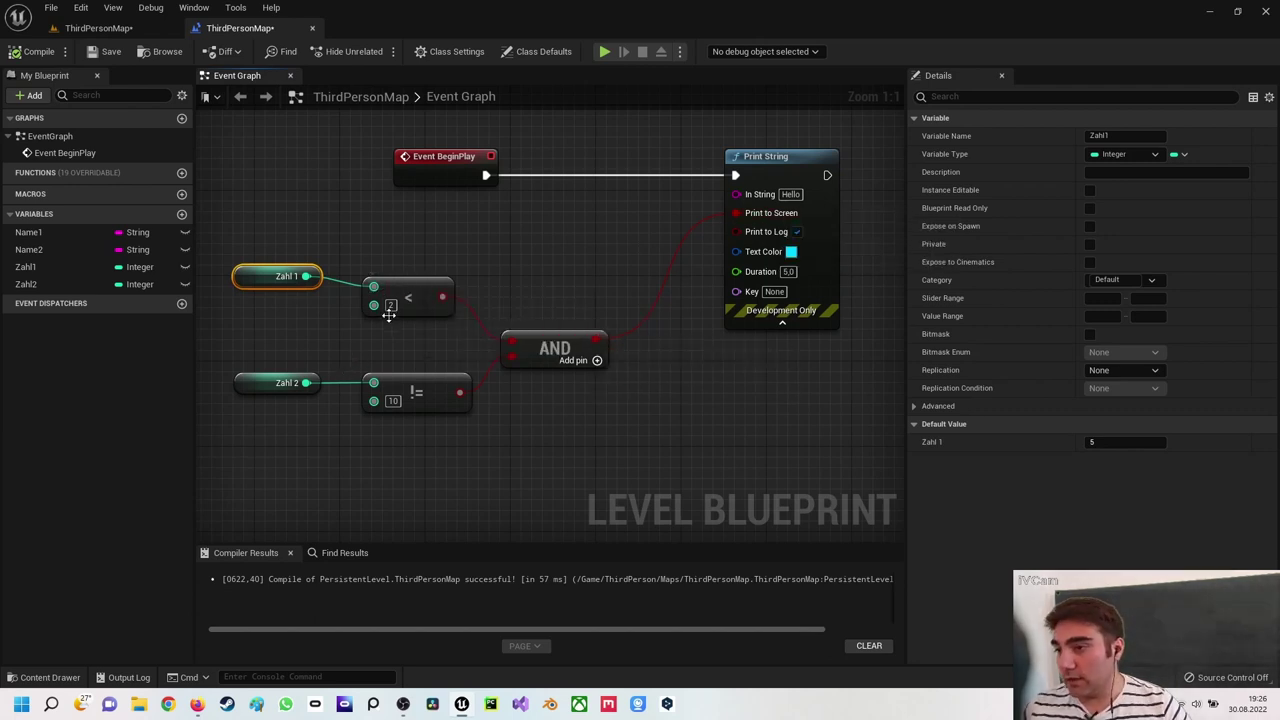
left_click(39, 51)
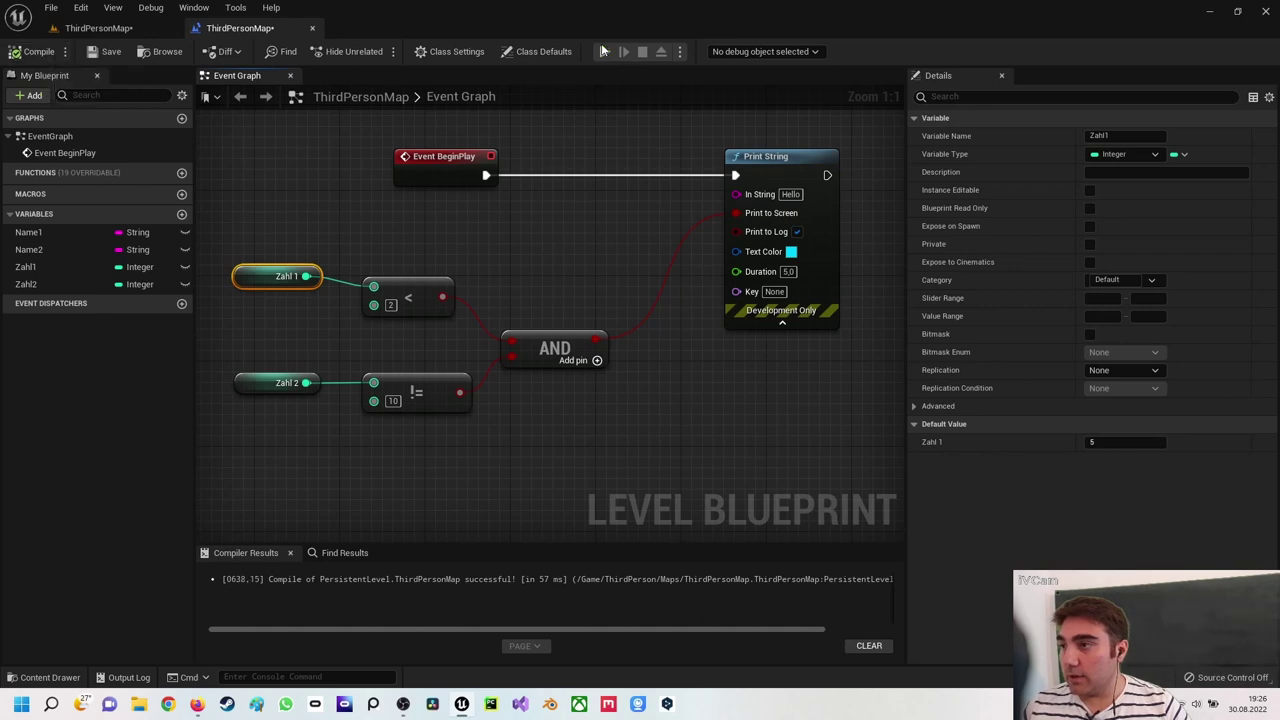
left_click(603, 51)
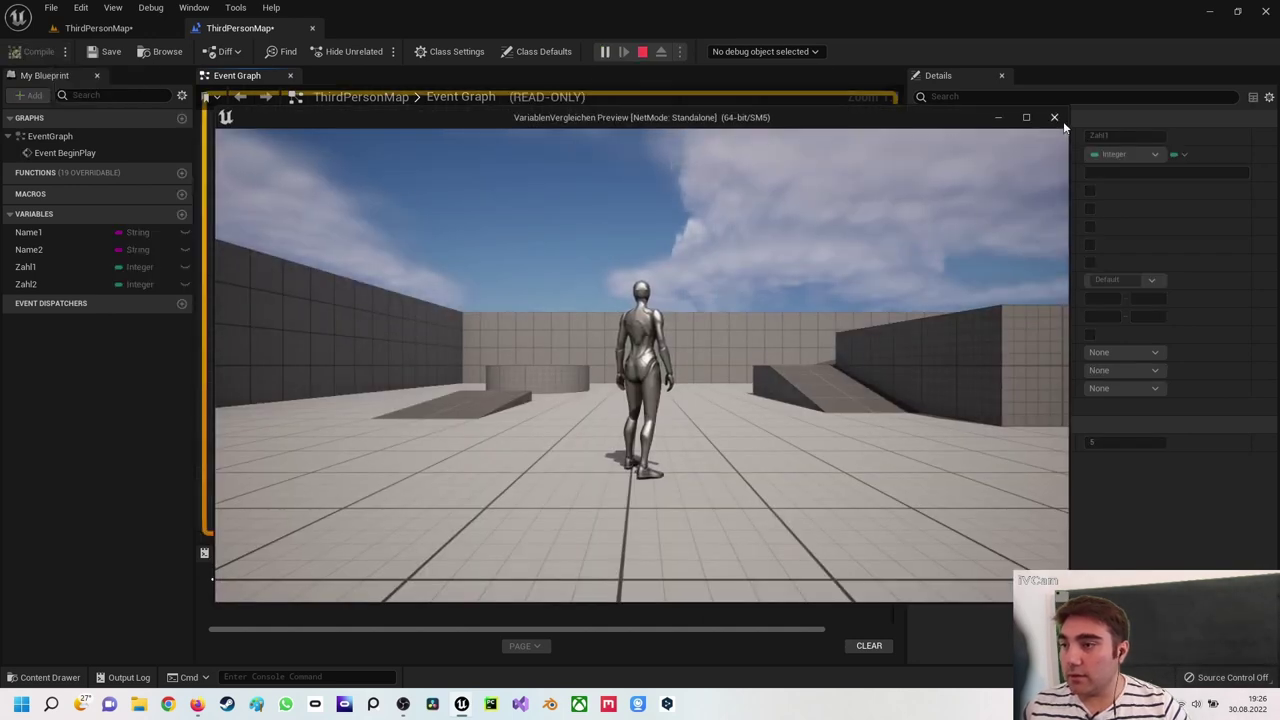
left_click(1054, 117)
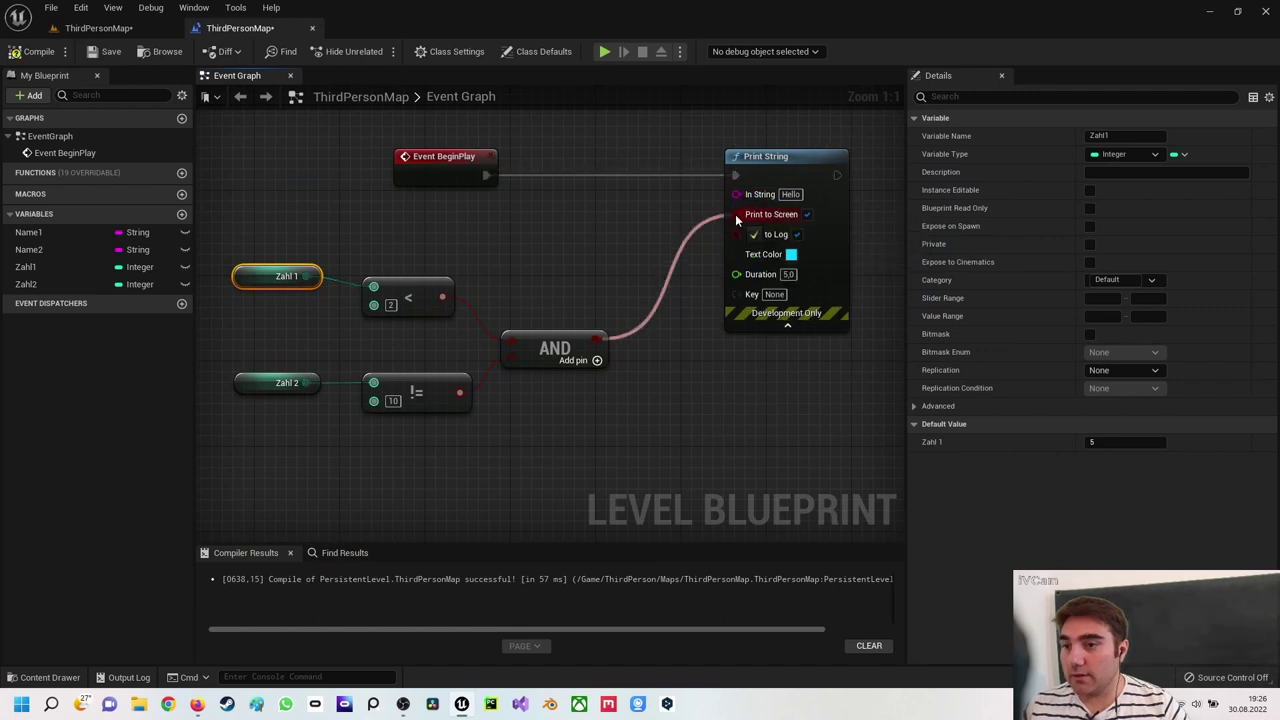
Route the AND result into In String, recompile, and play-test, which prints false
left_click_drag(735, 213, 738, 195, "ctrl")
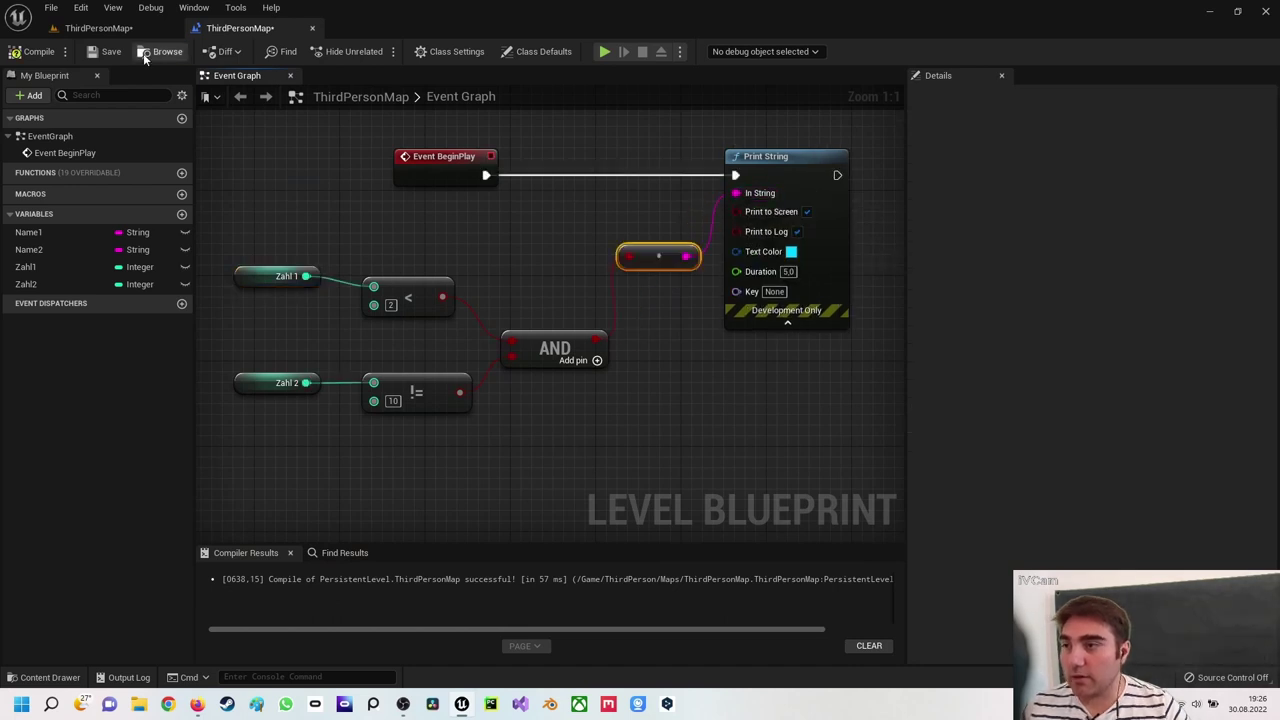
left_click(33, 51)
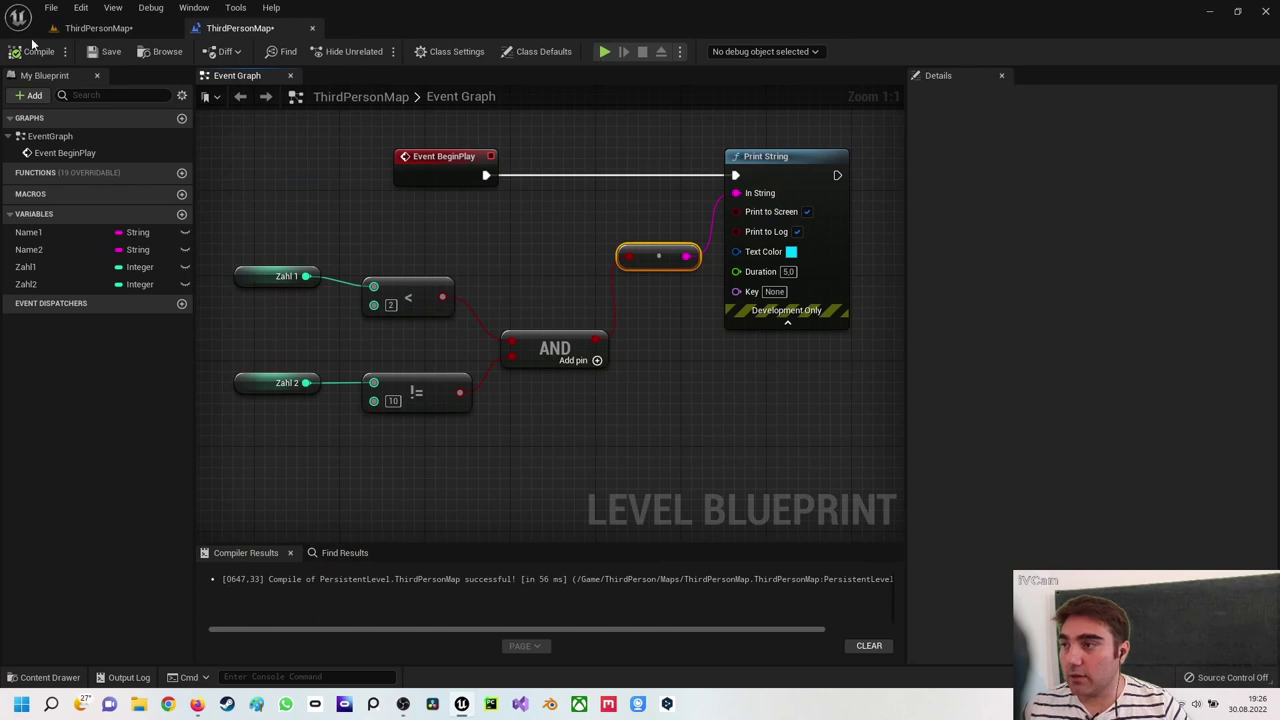
left_click(603, 52)
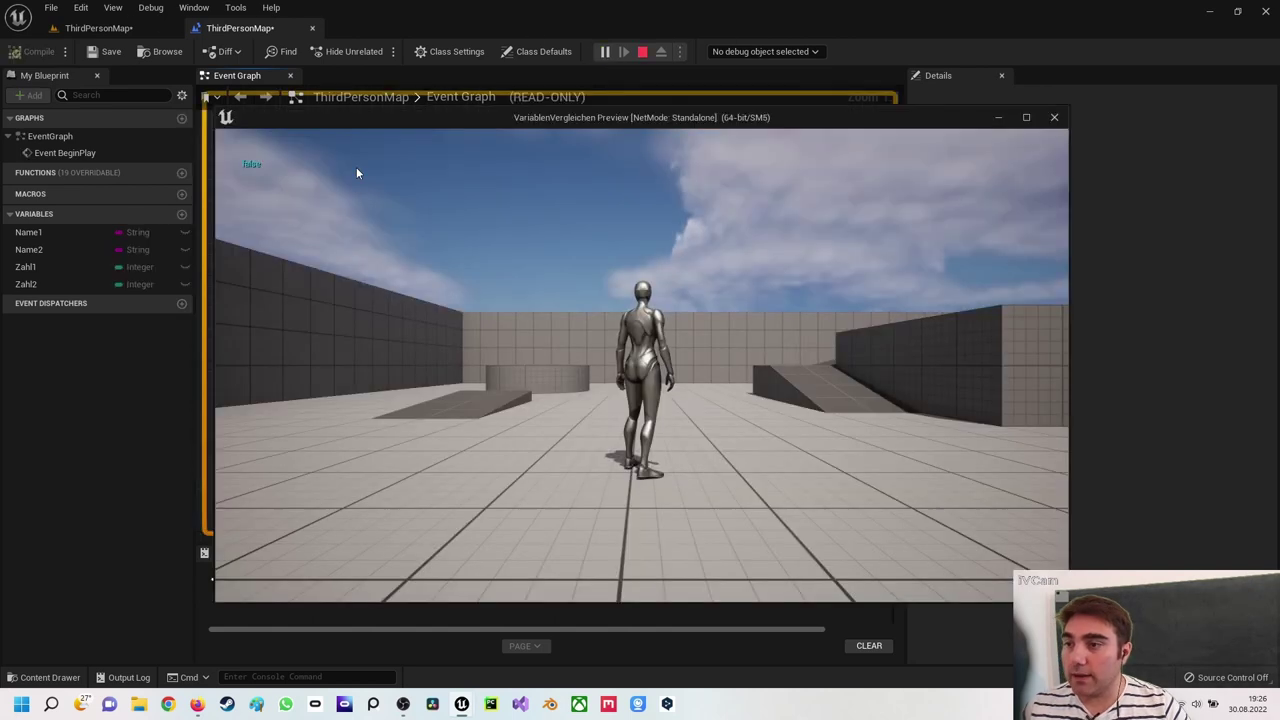
left_click(1054, 117)
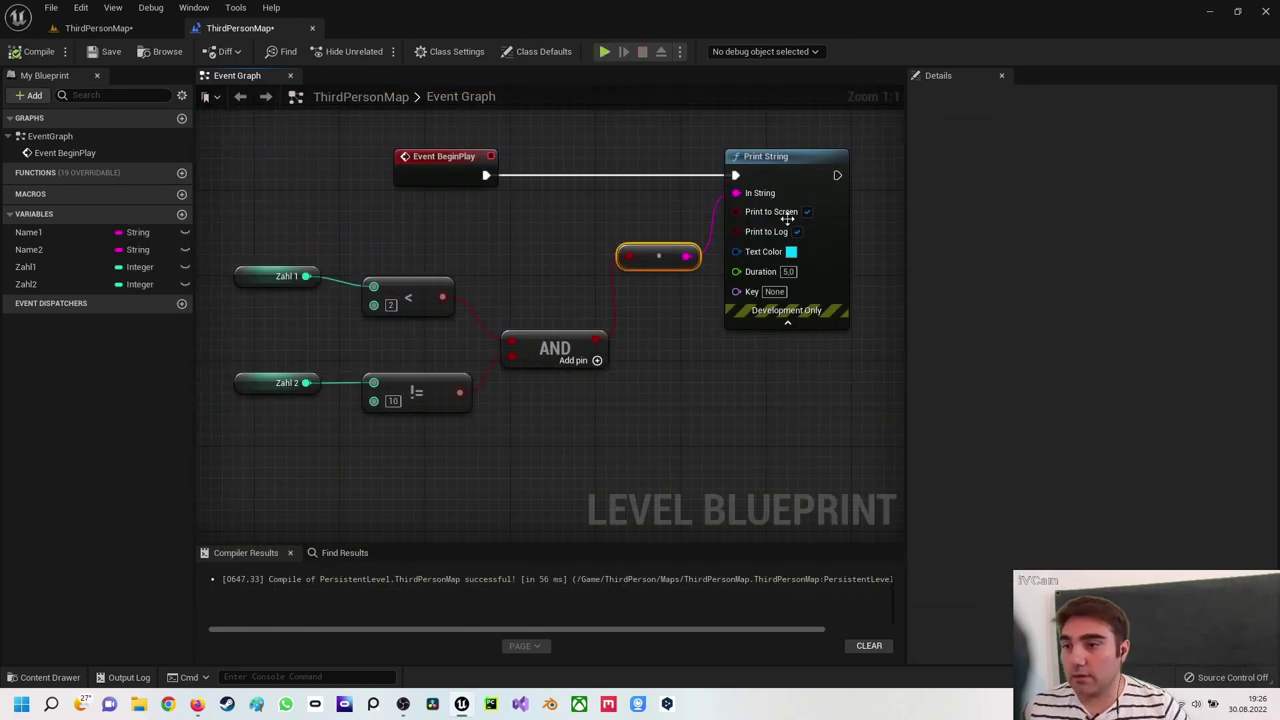
right_click_drag(422, 331, 524, 252)
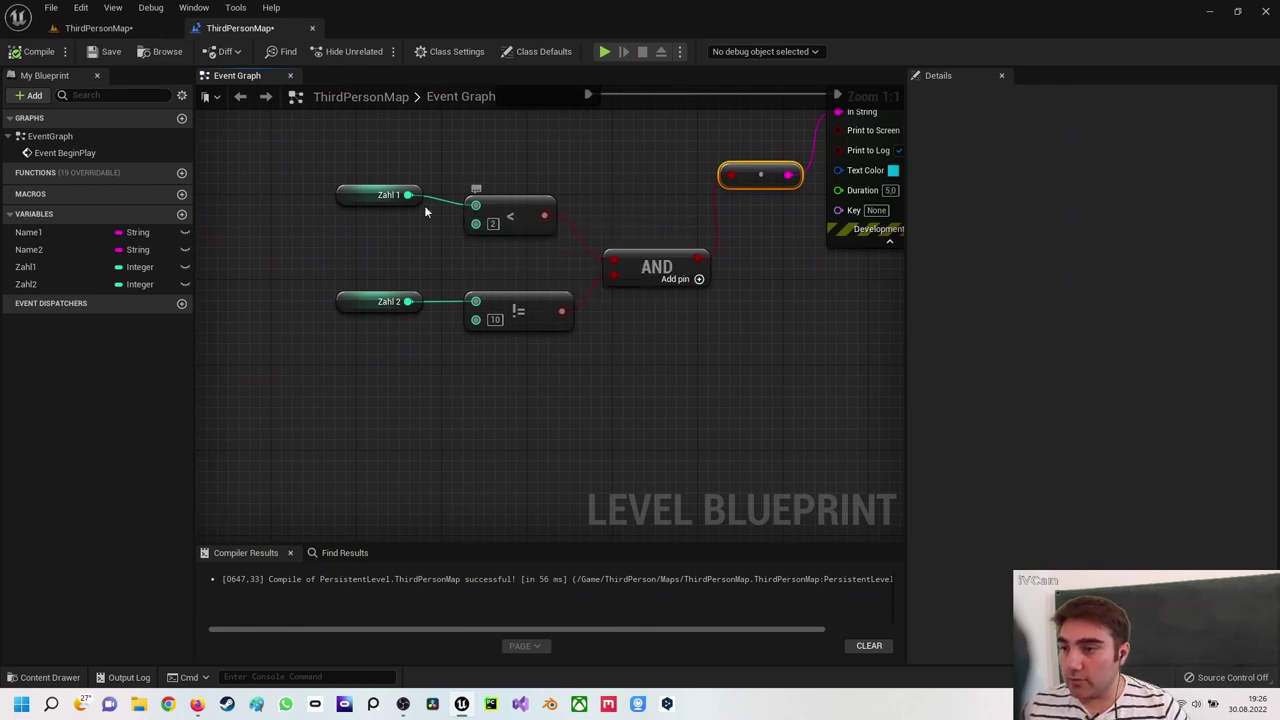
Check Zahl 1 (5) and Zahl 2 (7), recompile, and play-test so the level prints true
left_click(360, 200)
type("6")
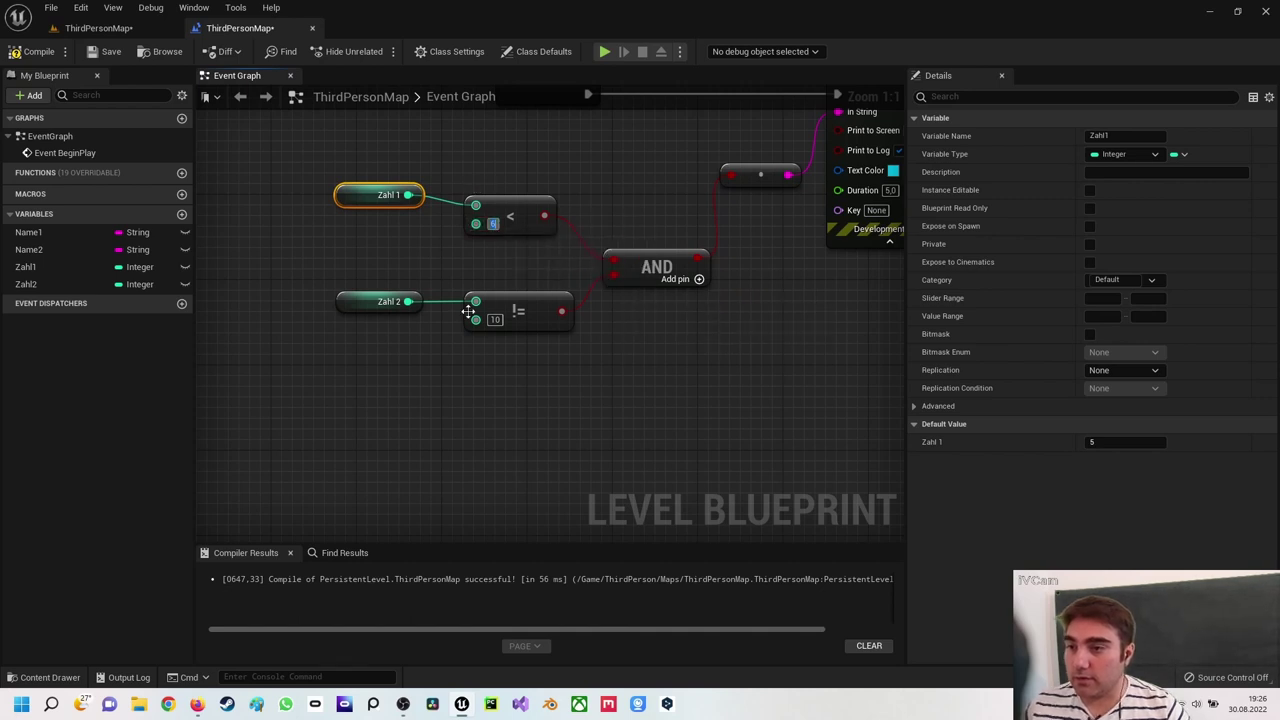
left_click(385, 302)
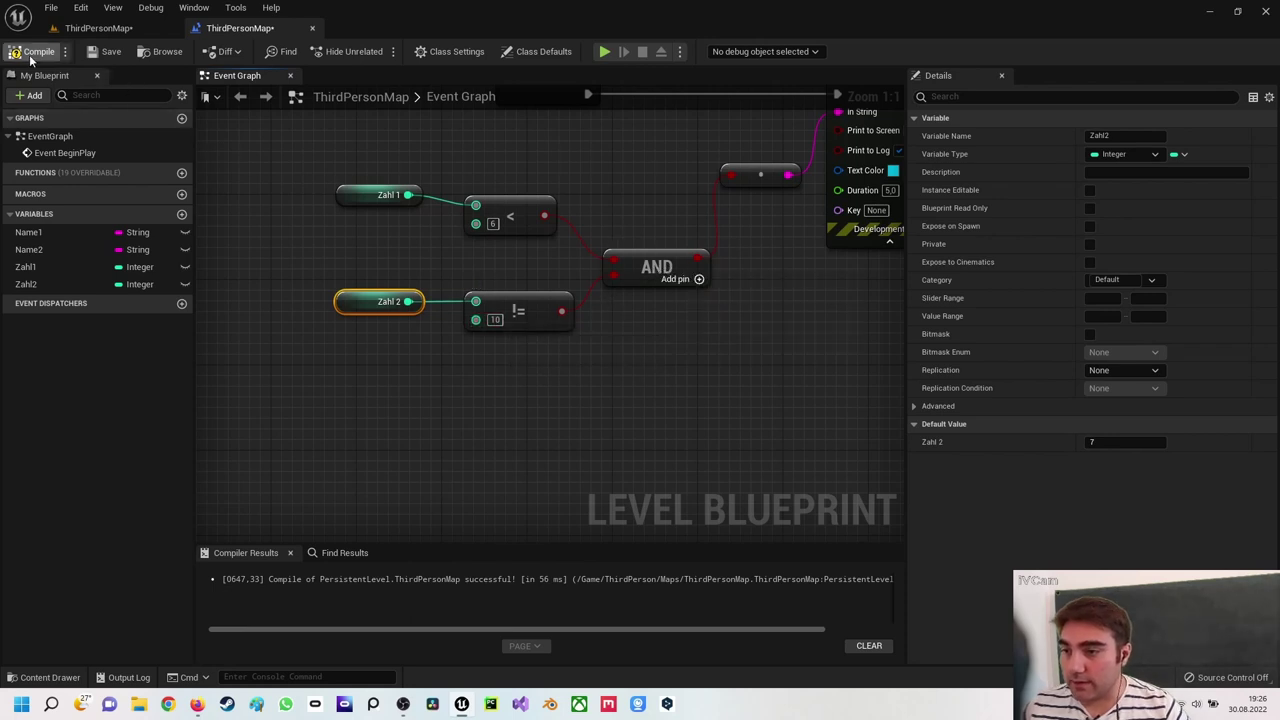
left_click(39, 51)
left_click(605, 52)
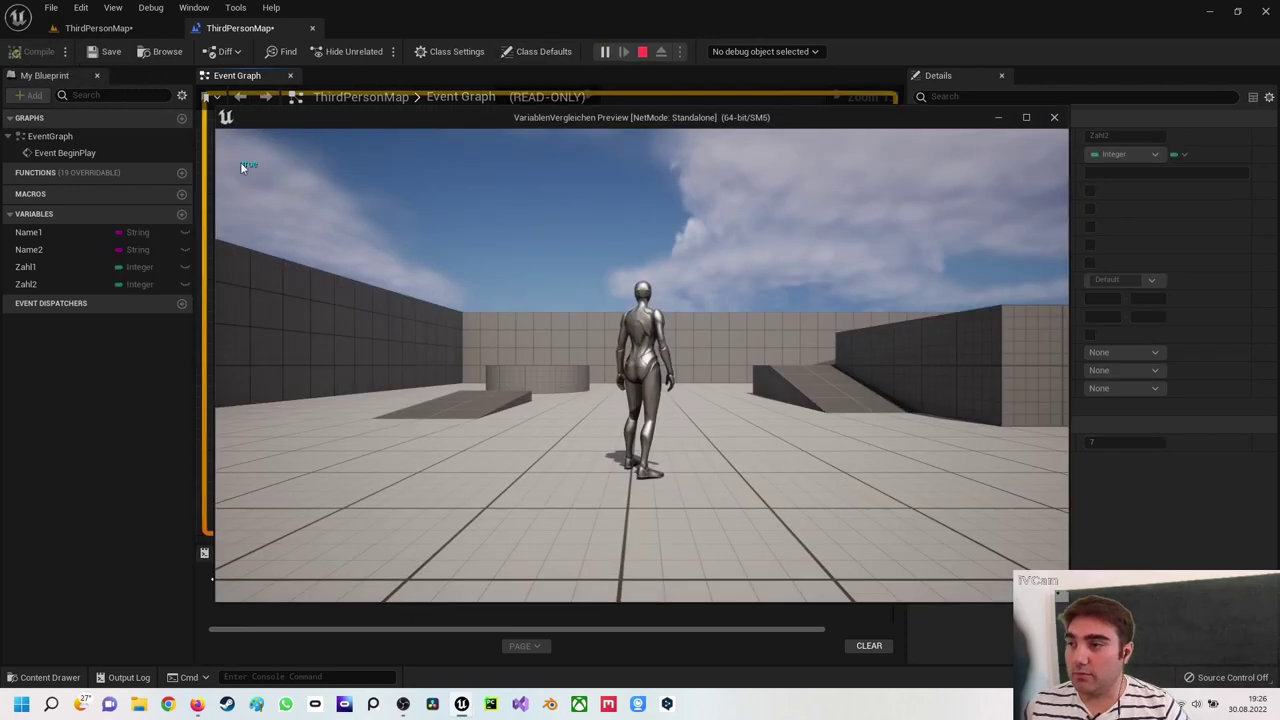
left_click(1054, 118)
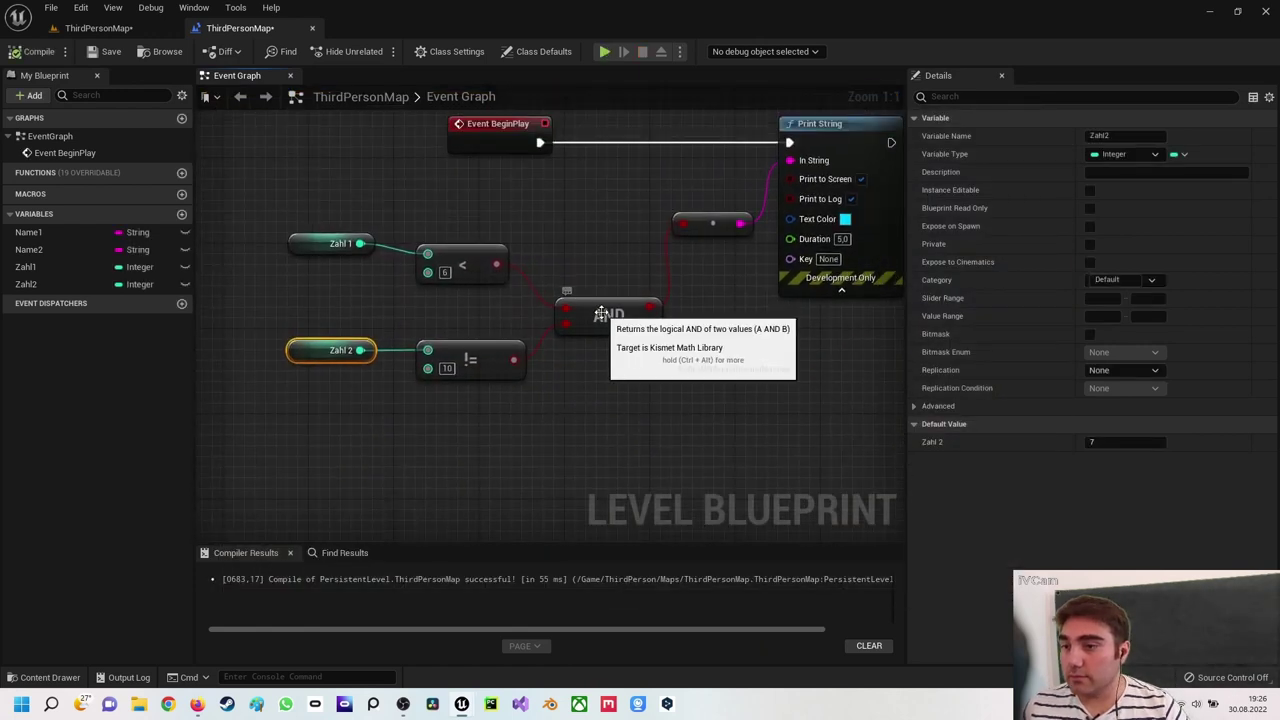
Replace the AND node with an OR Boolean node wired from the less-than result
left_click(600, 312)
key("Delete")
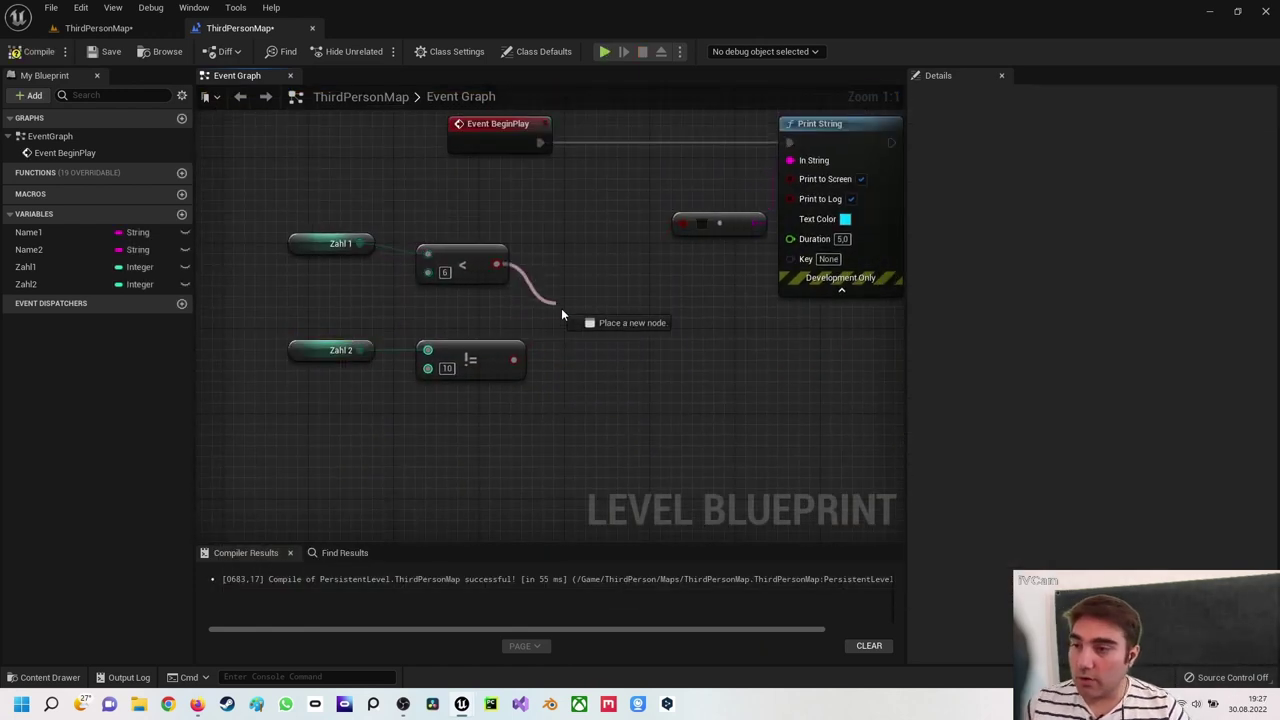
left_click_drag(496, 264, 566, 318)
type("or")
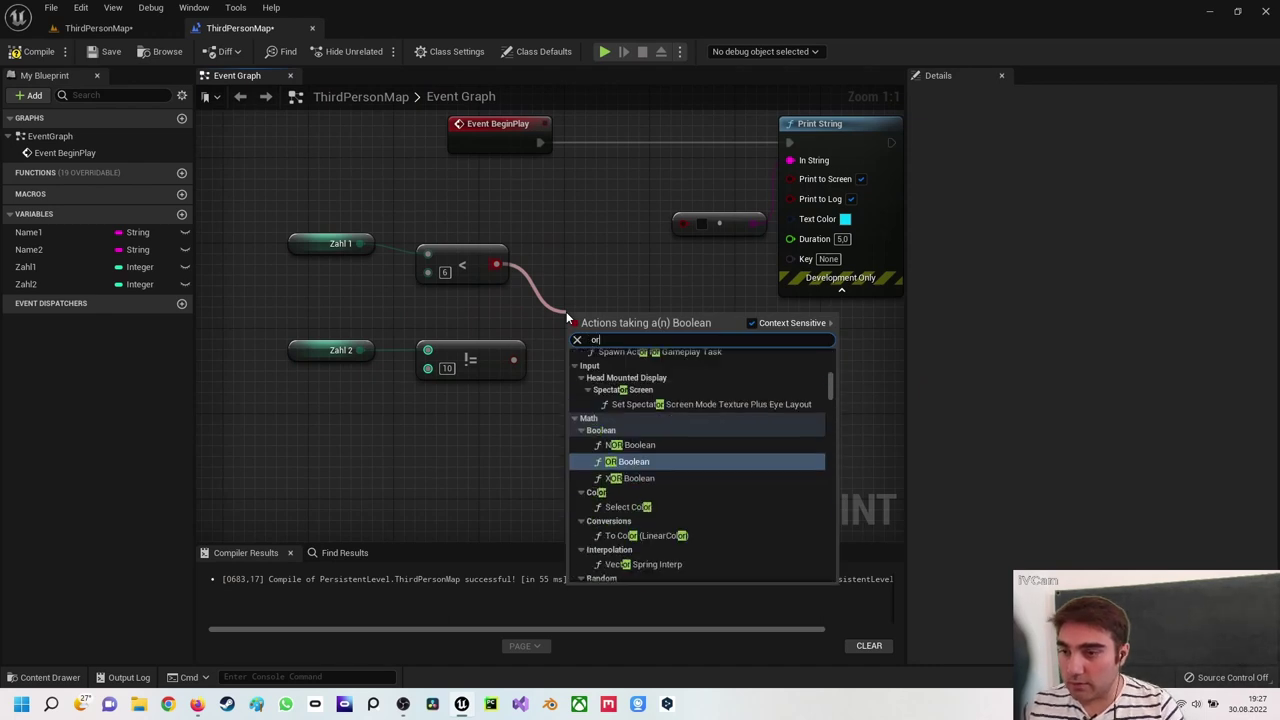
key("Return")
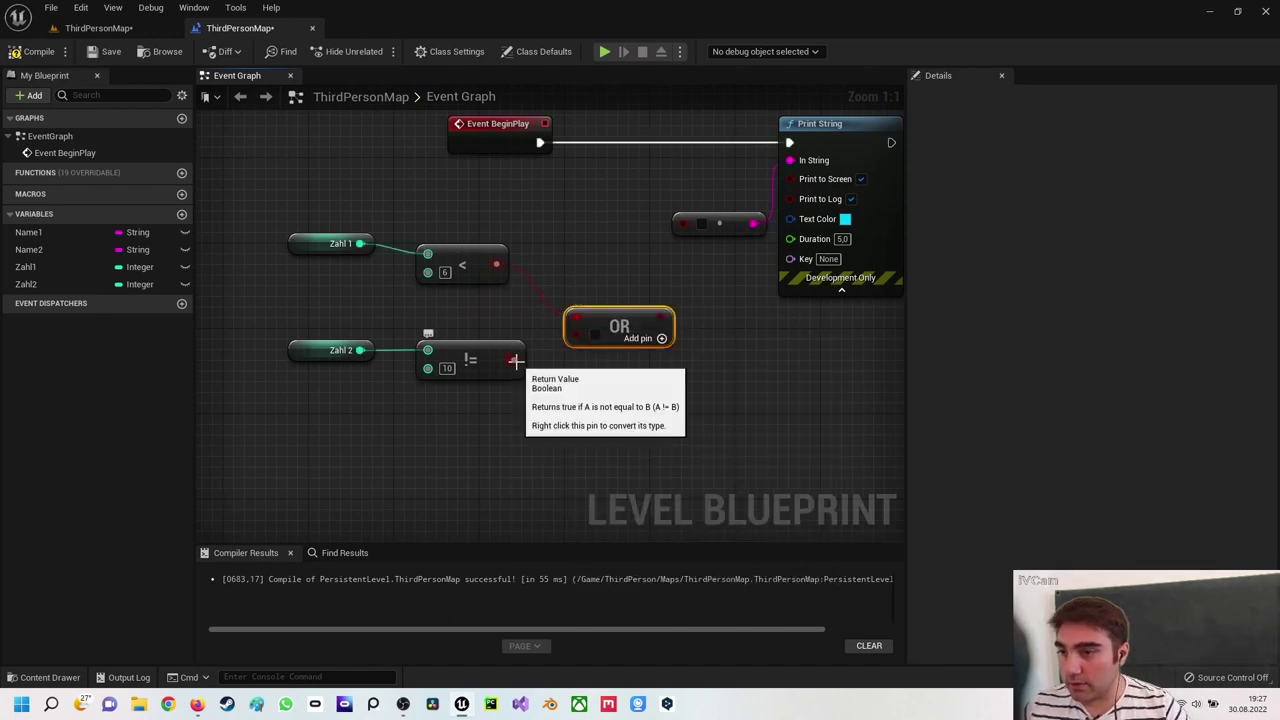
left_click_drag(664, 310, 625, 300)
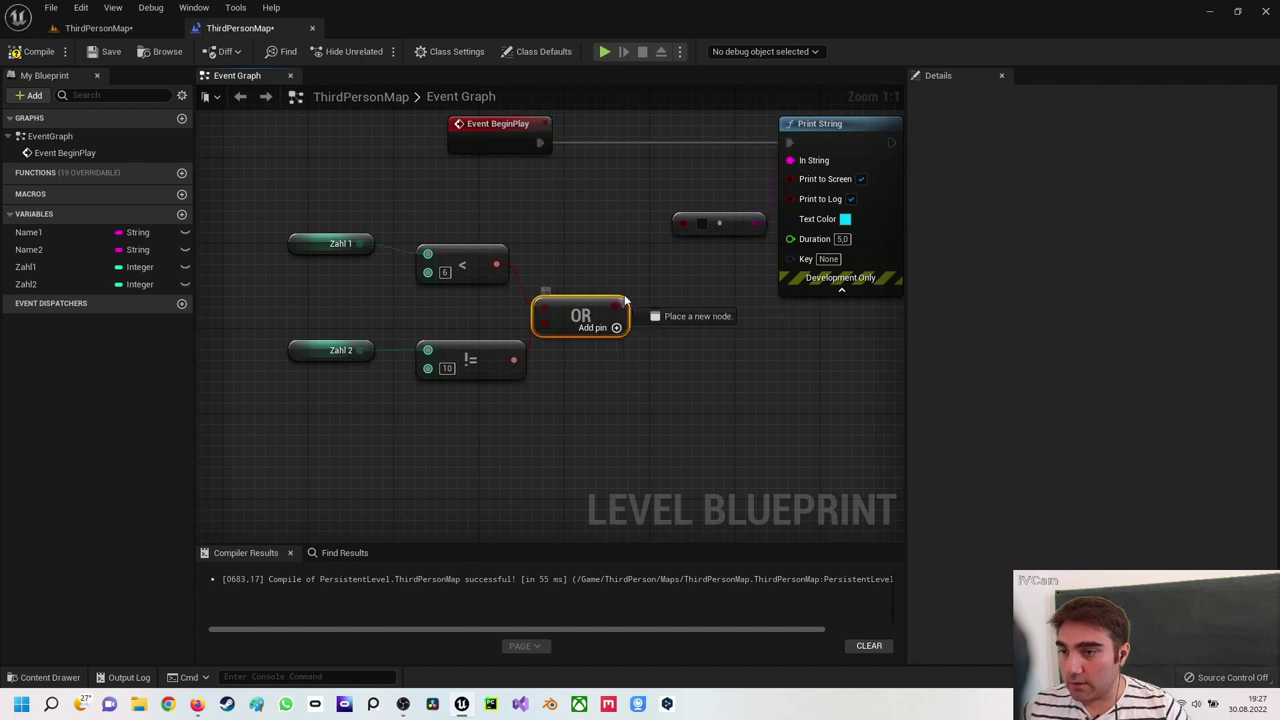
Recompile and play-test the level to check the OR logic
left_click(36, 51)
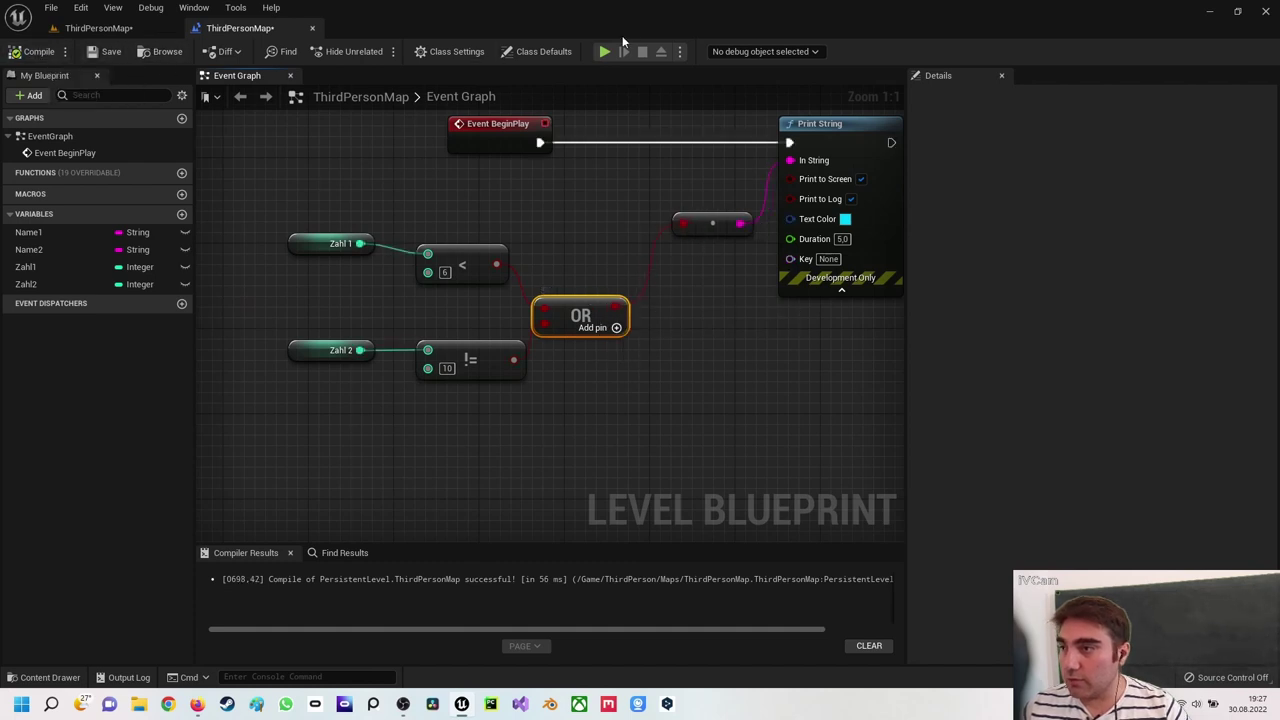
left_click(604, 52)
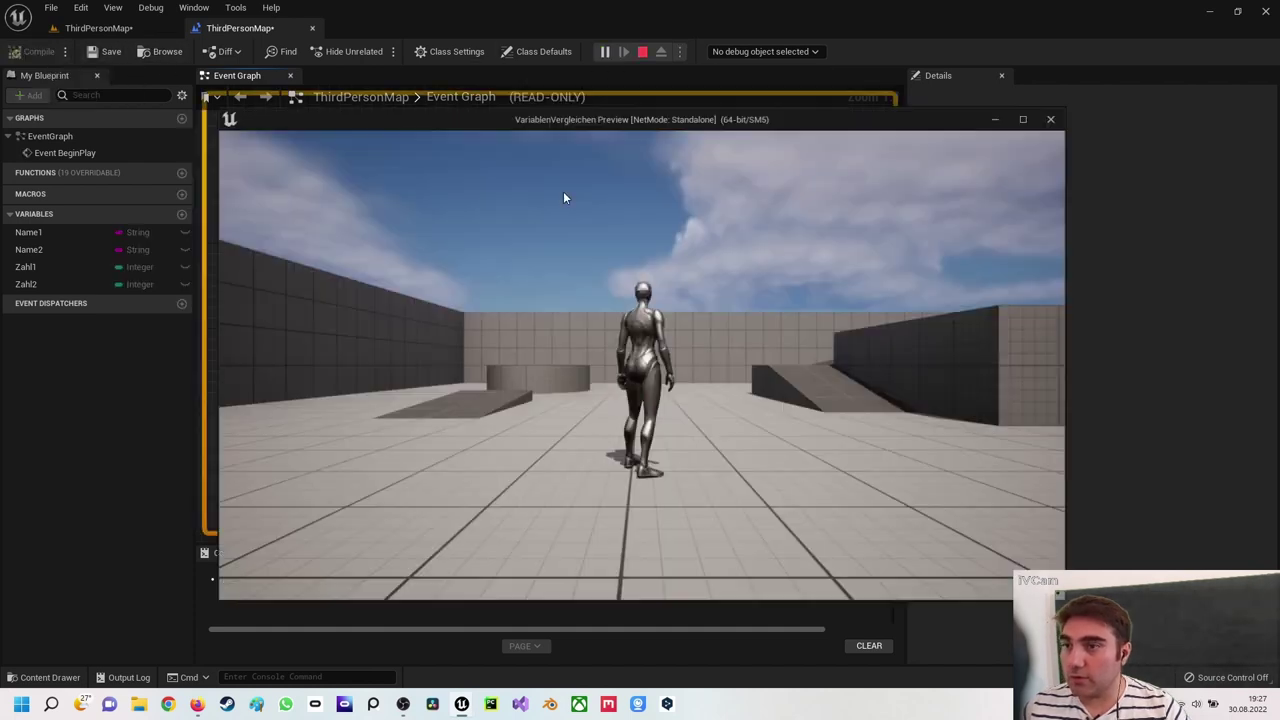
left_click(1042, 121)
right_click_drag(432, 333, 543, 320)
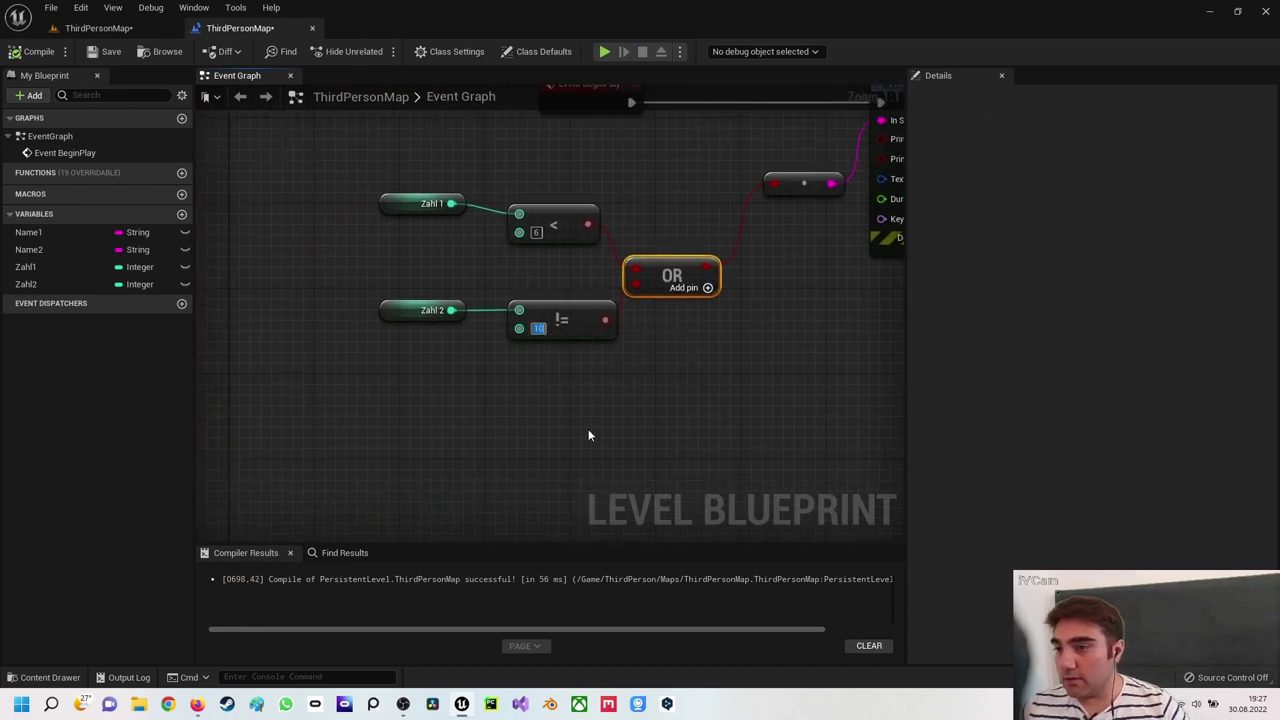
Change Zahl 2's != comparison value from 10 to 7, recompile, and play-test the level
left_click(425, 310)
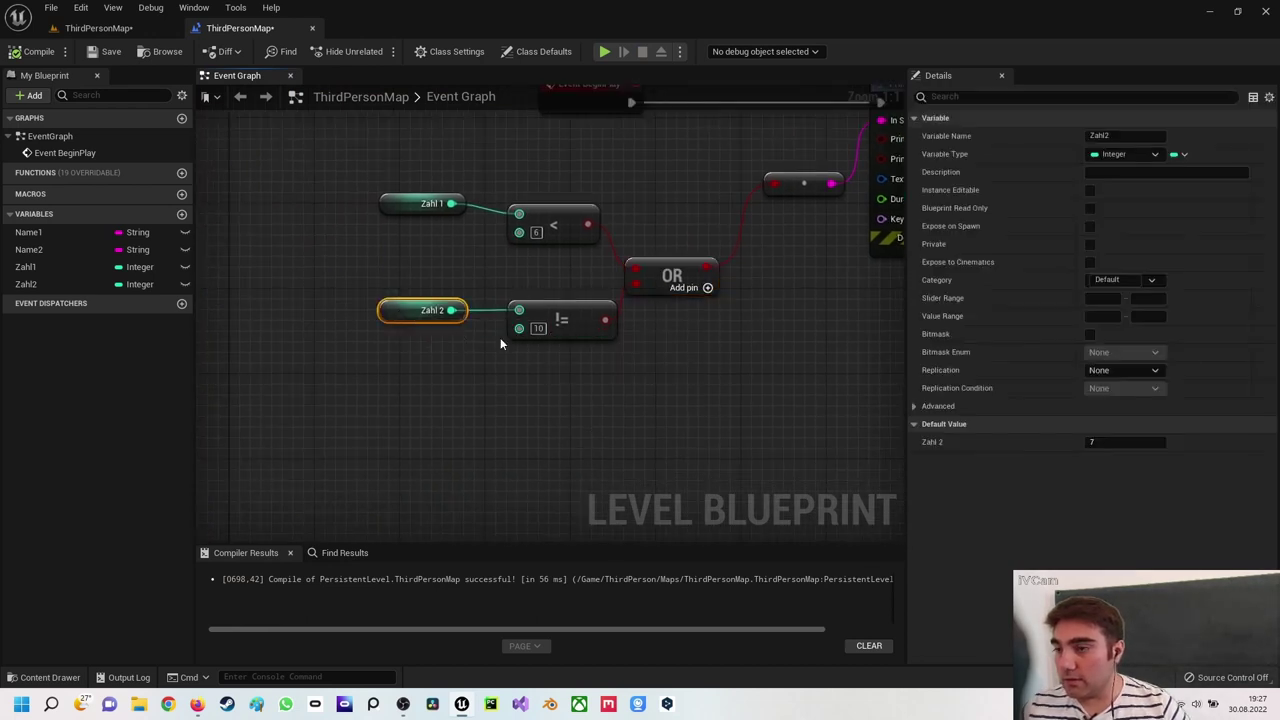
left_click(538, 328)
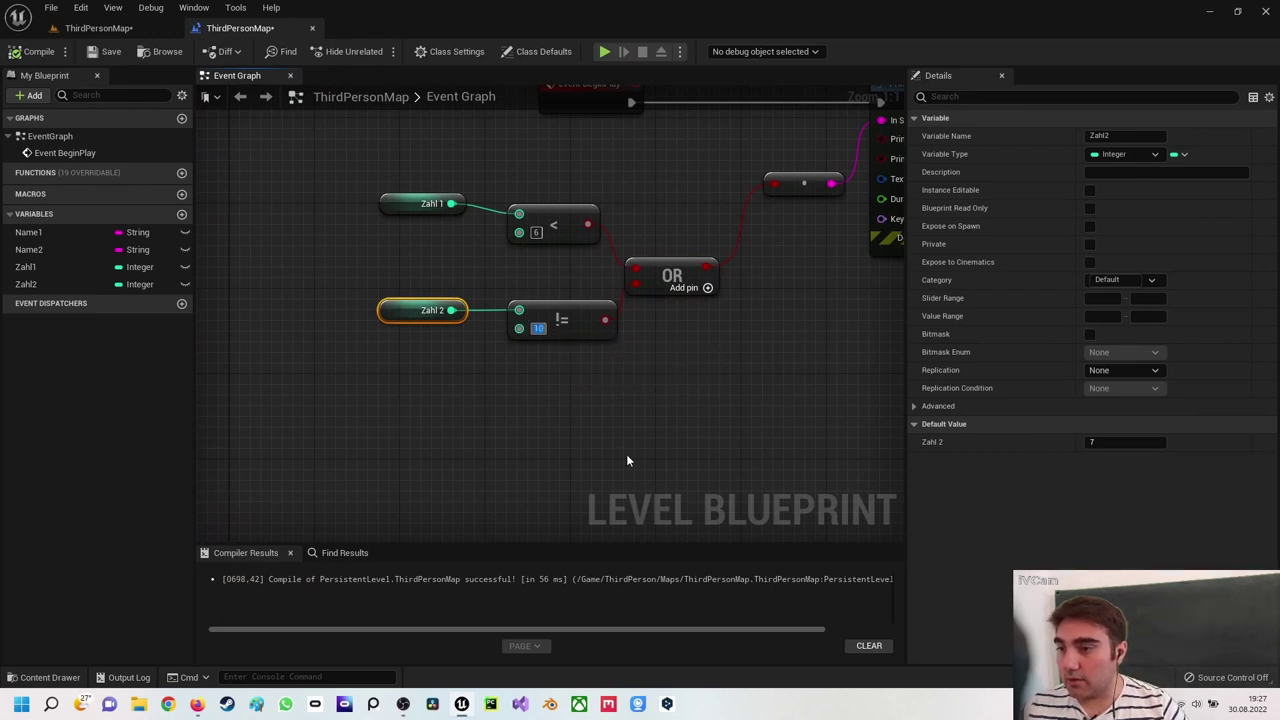
type("7")
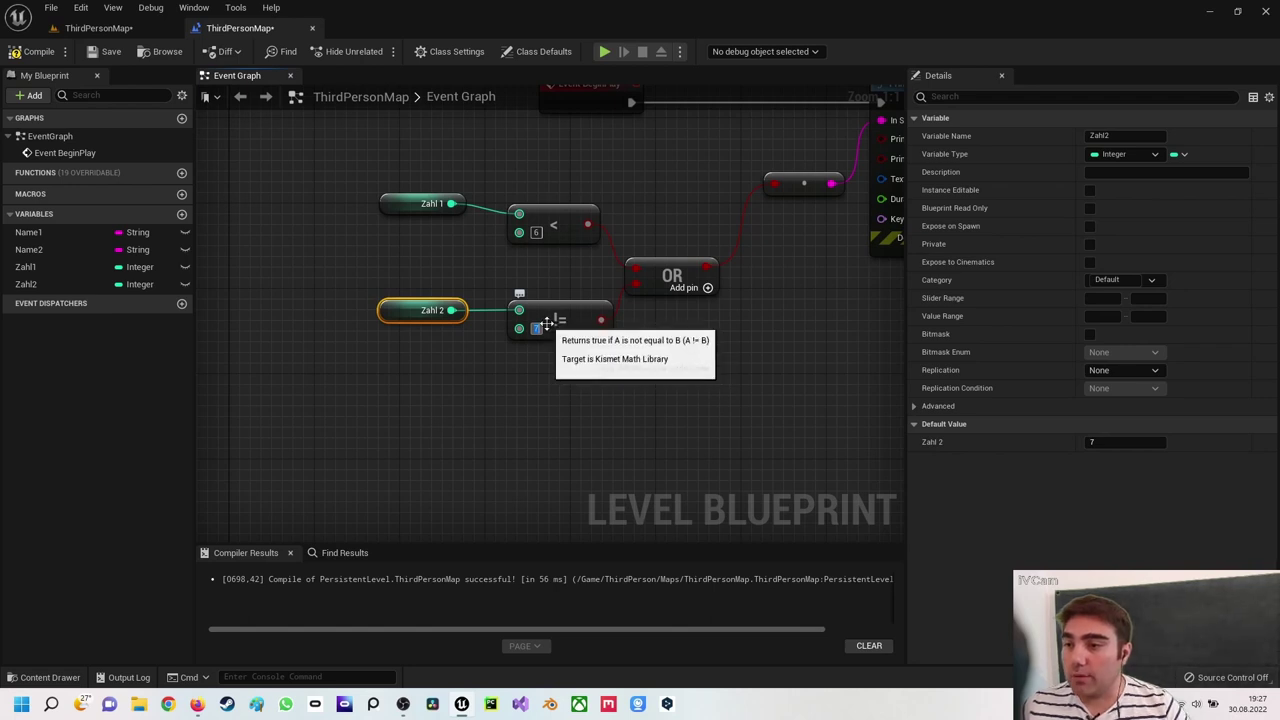
left_click(38, 51)
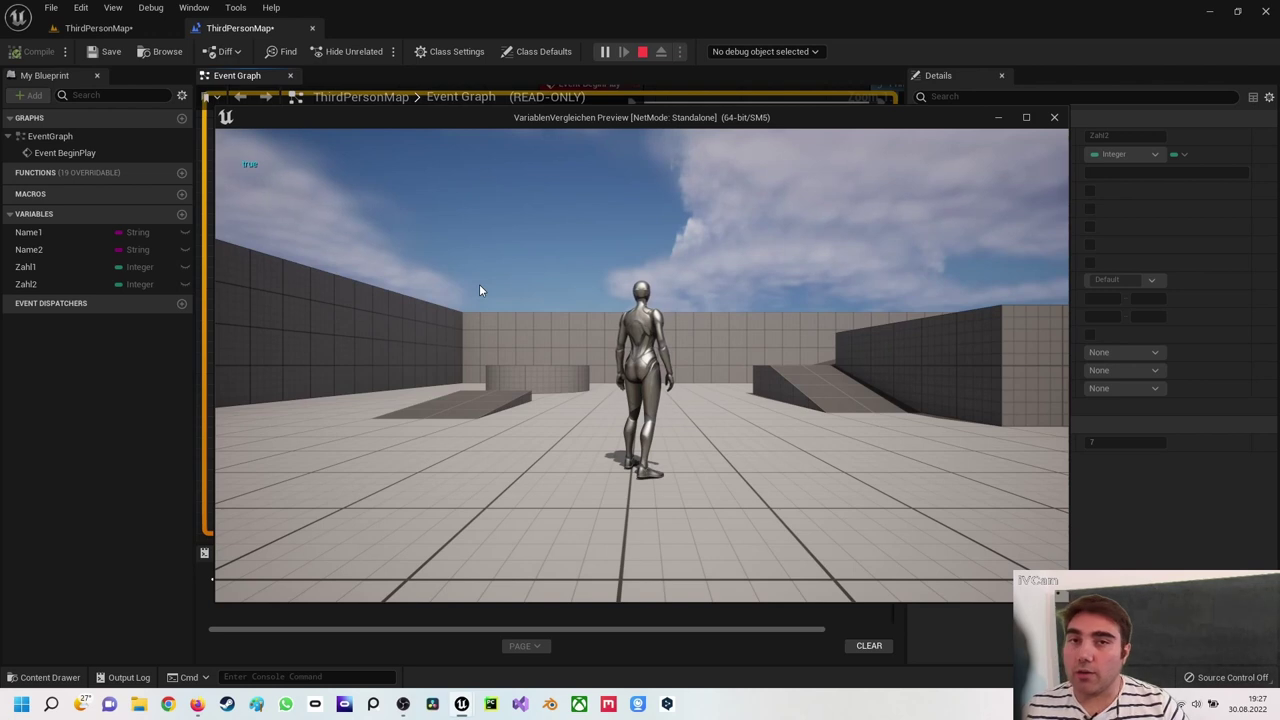
left_click(1055, 118)
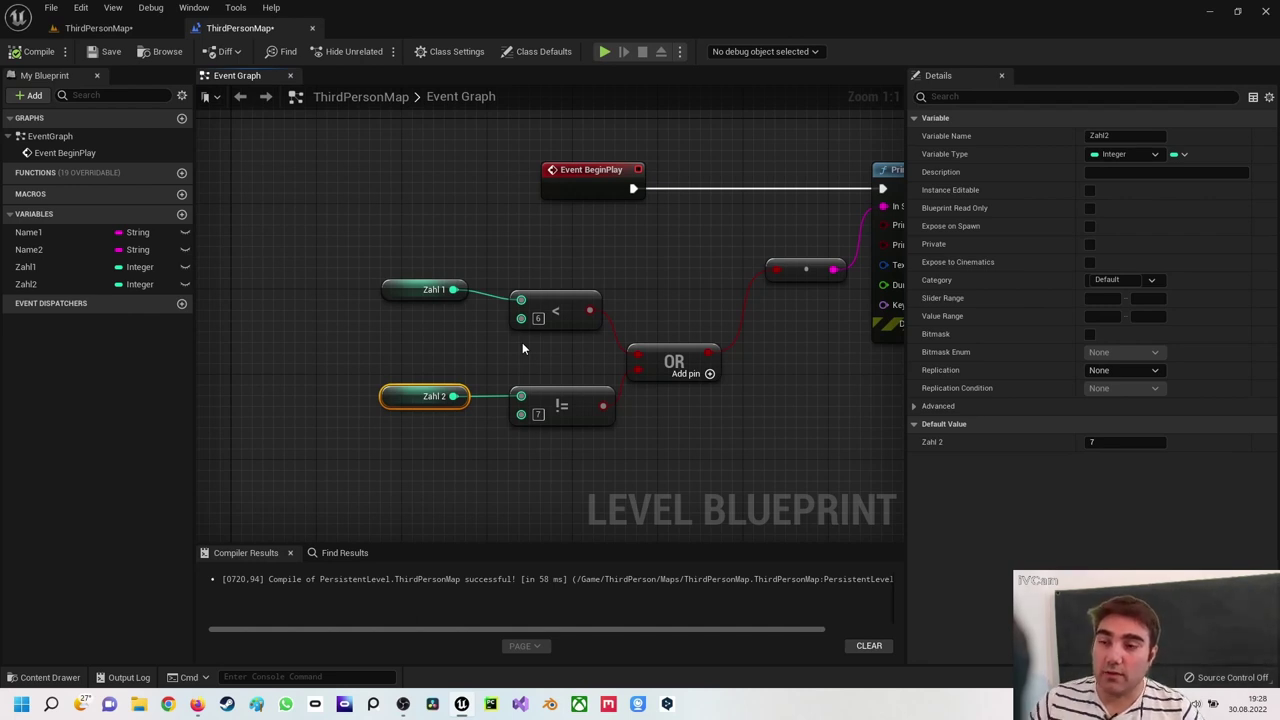
Zoom the Event Graph out to show the Print String node and select all nodes
right_click_drag(780, 217, 676, 253)
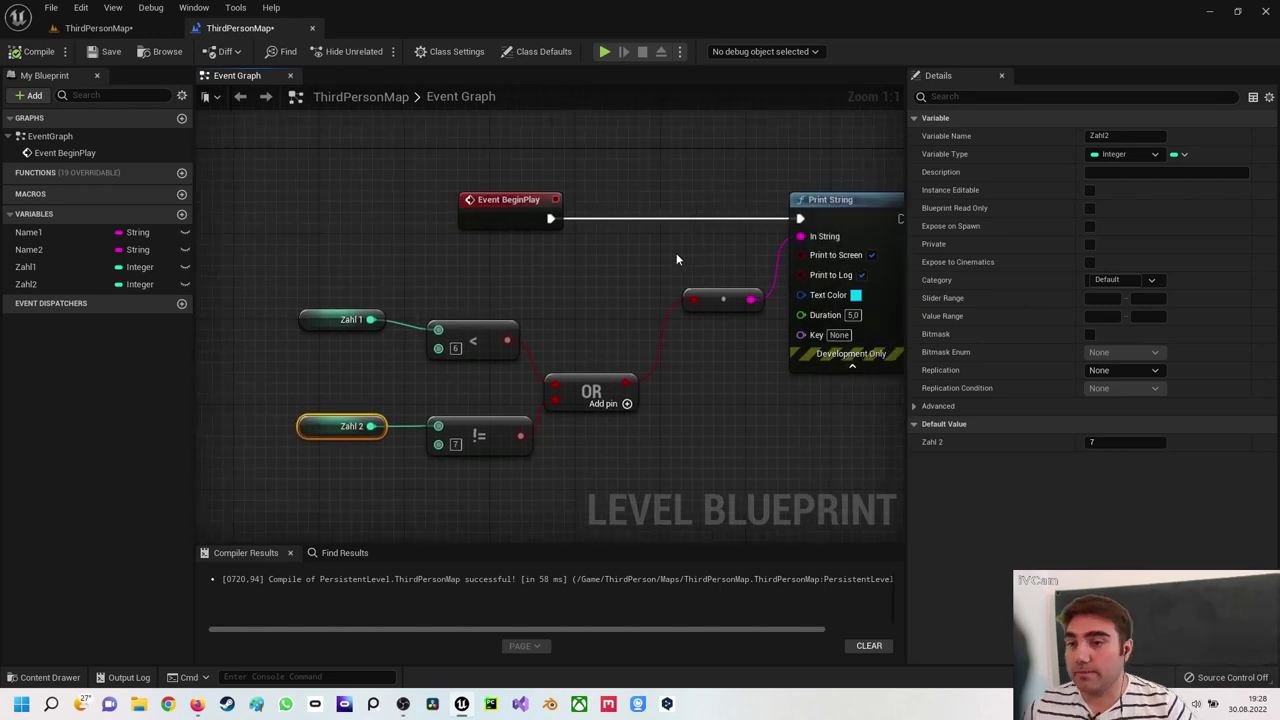
scroll(550, 254, "down", 2)
left_click_drag(302, 186, 756, 406)
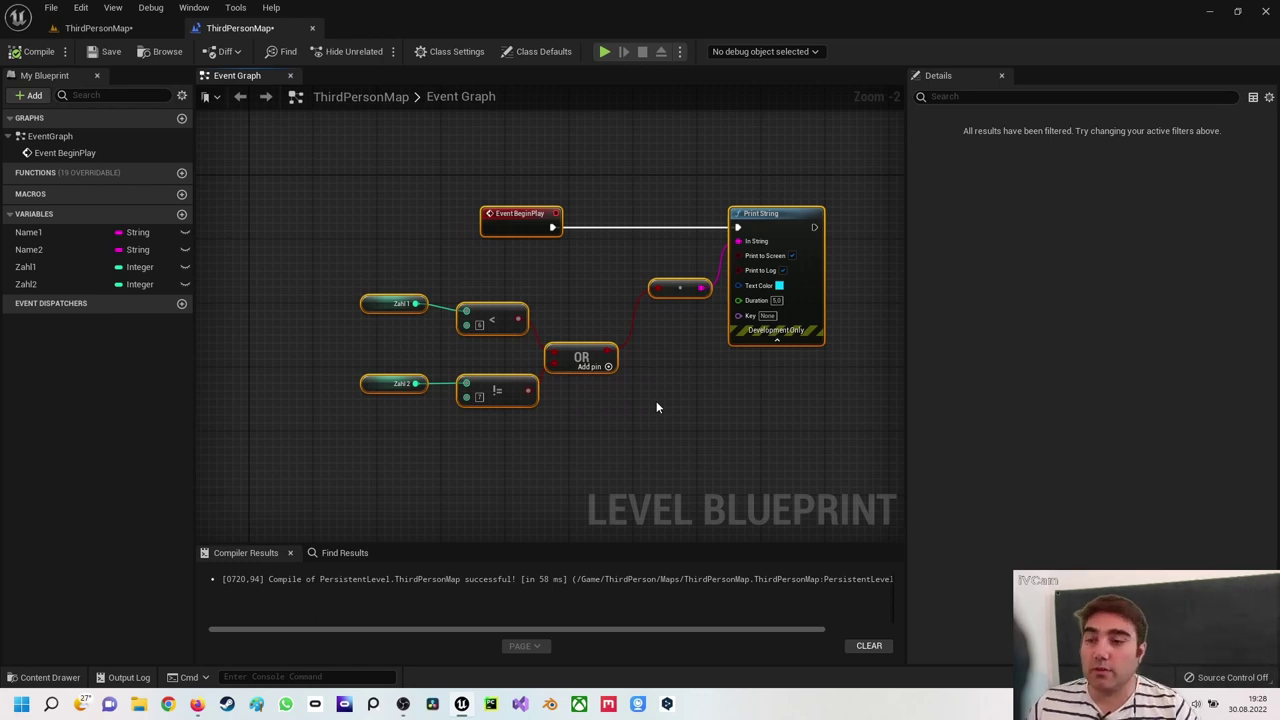
Delete the Print String node and its boolean-to-string conversion node
right_click_drag(648, 282, 508, 289)
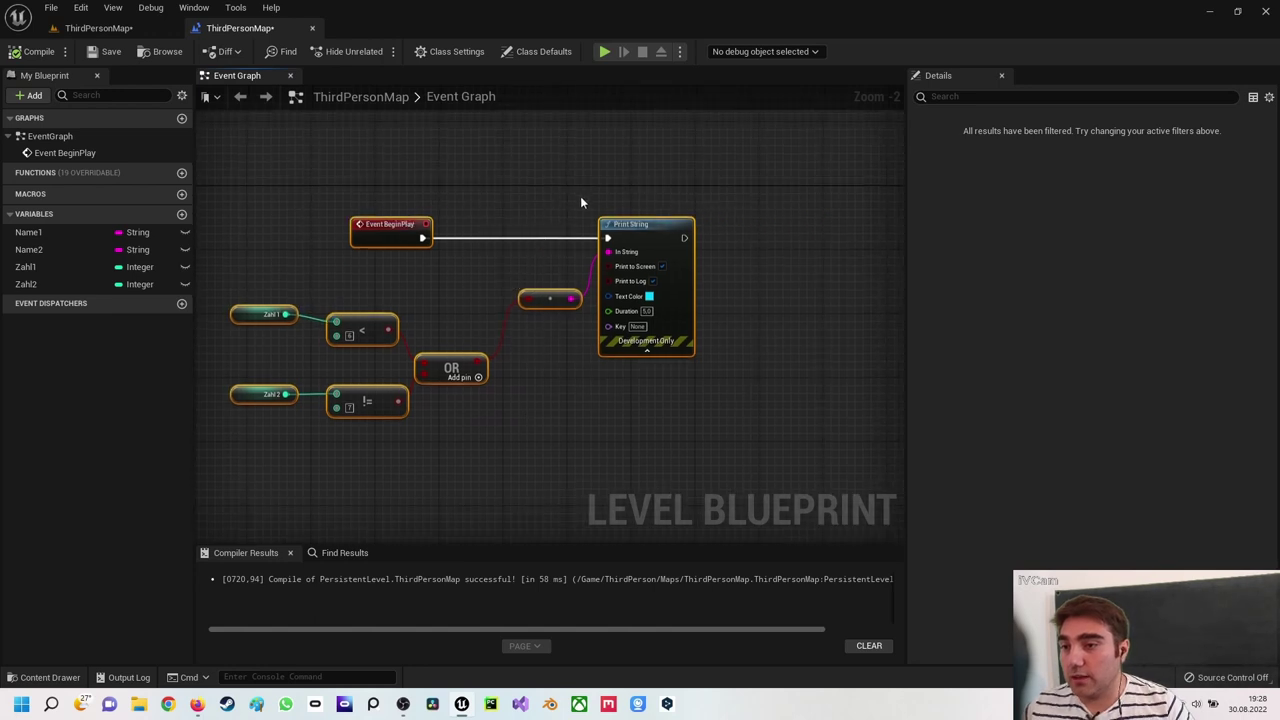
left_click(642, 227)
key("Delete")
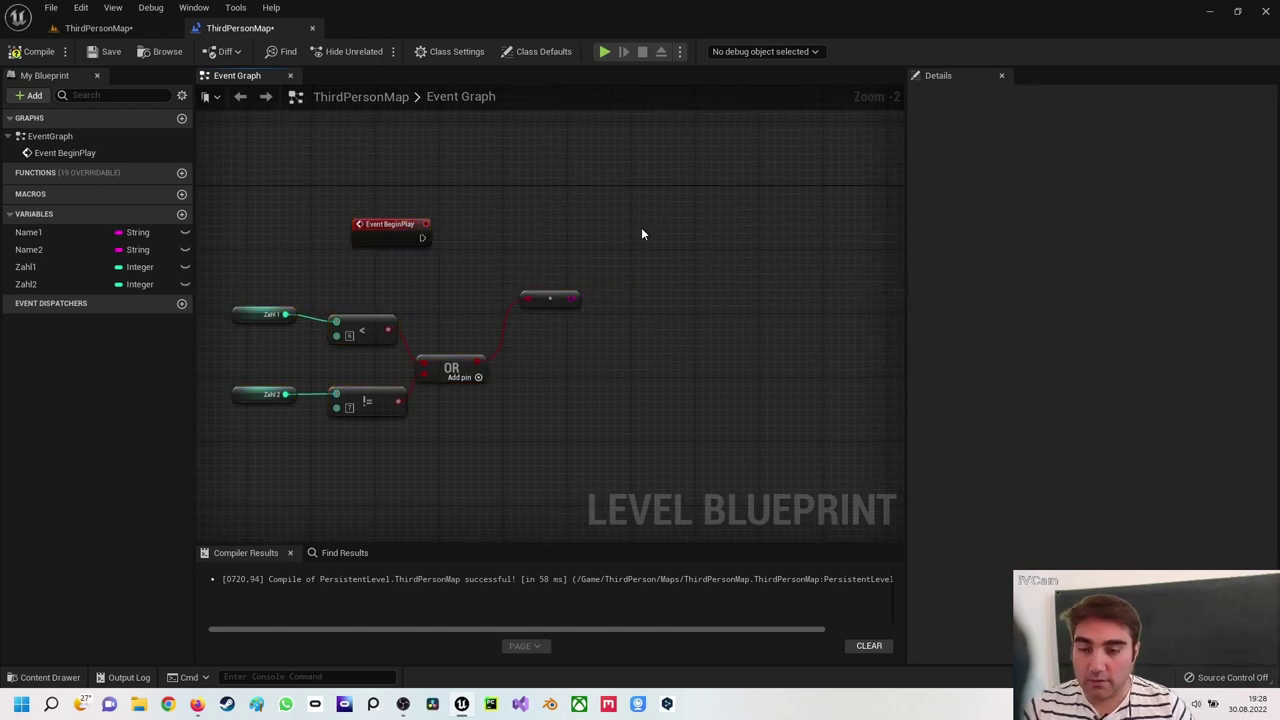
left_click(549, 294)
key("Delete")
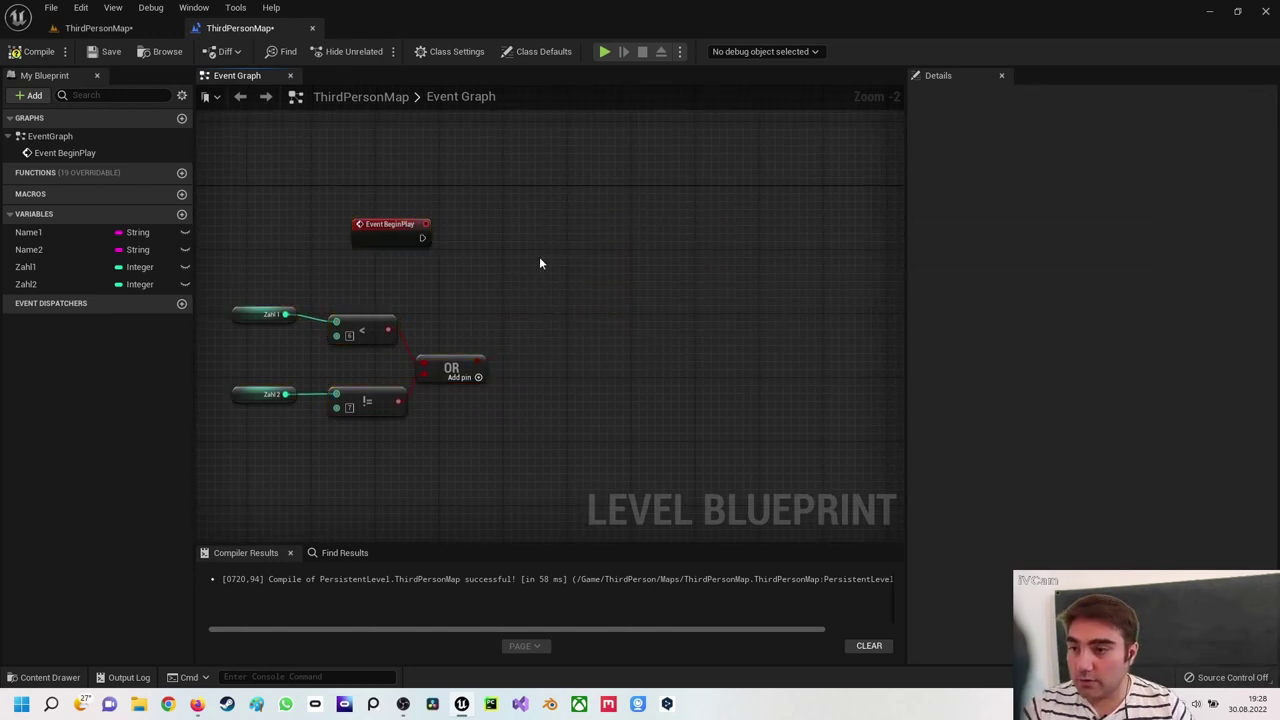
Add a Branch node via the 'if' search and wire the OR result into its Condition
right_click(547, 239)
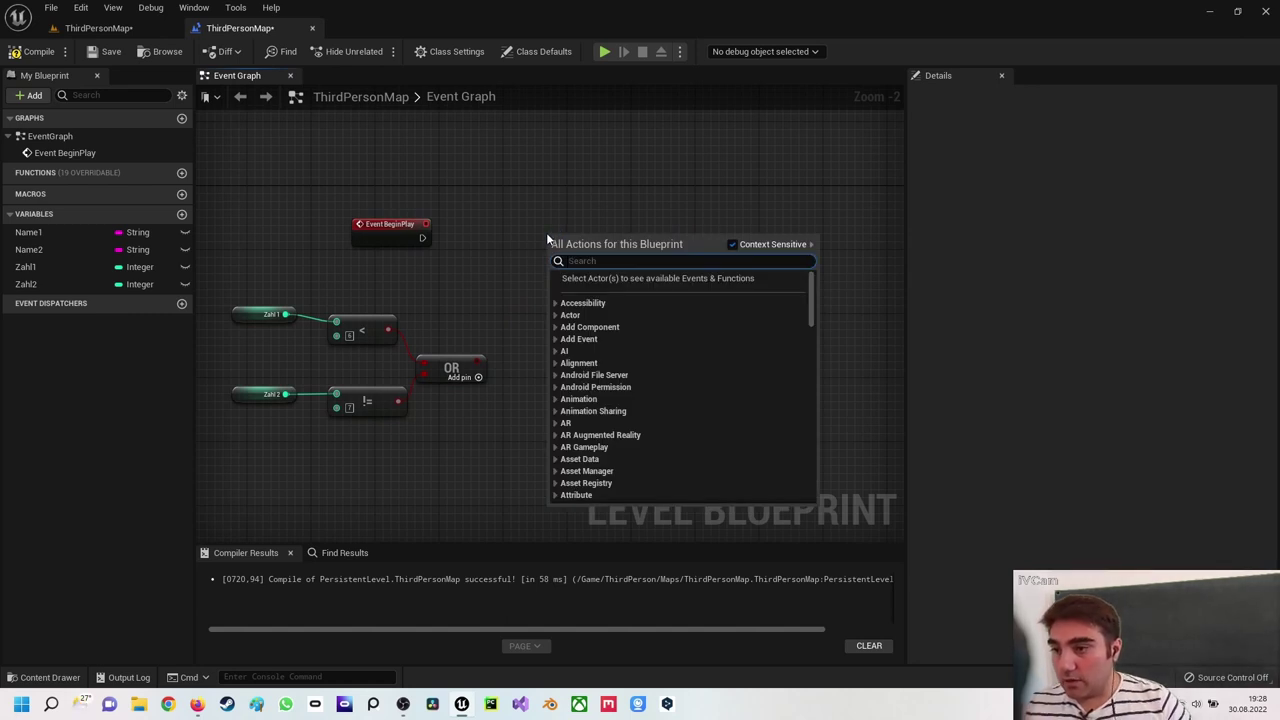
type("if")
key("Return")
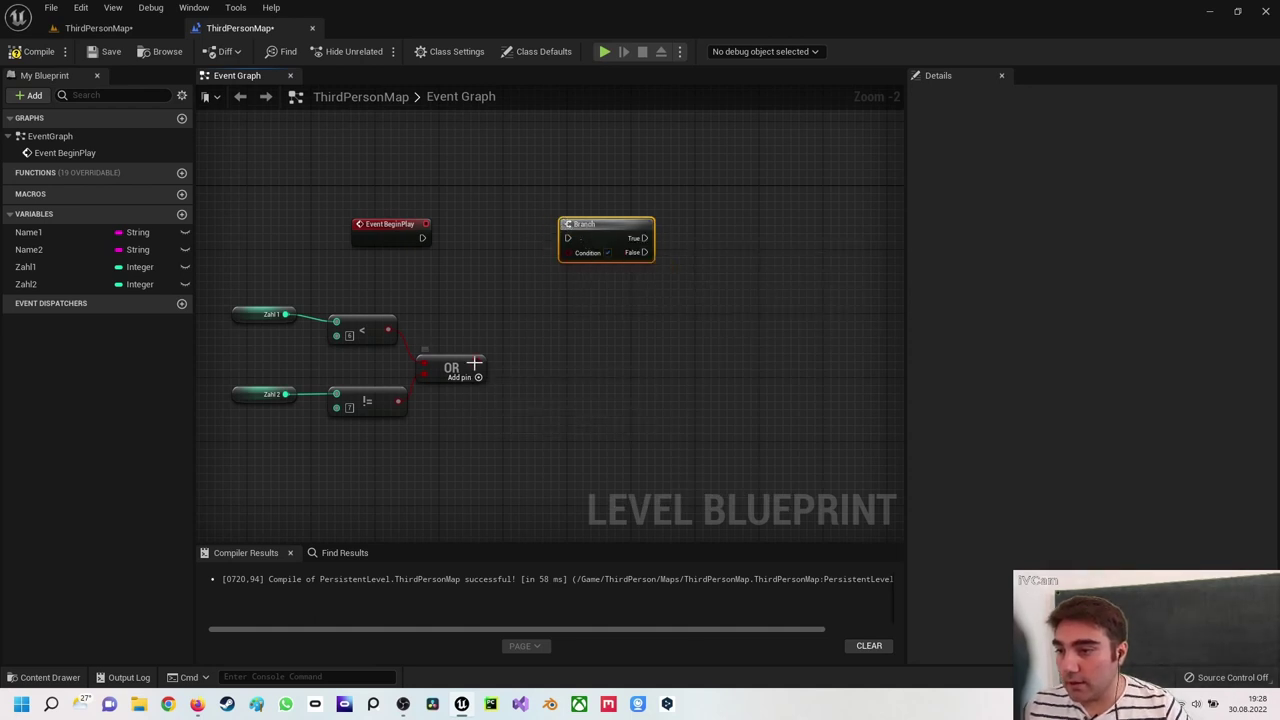
left_click_drag(474, 366, 568, 253)
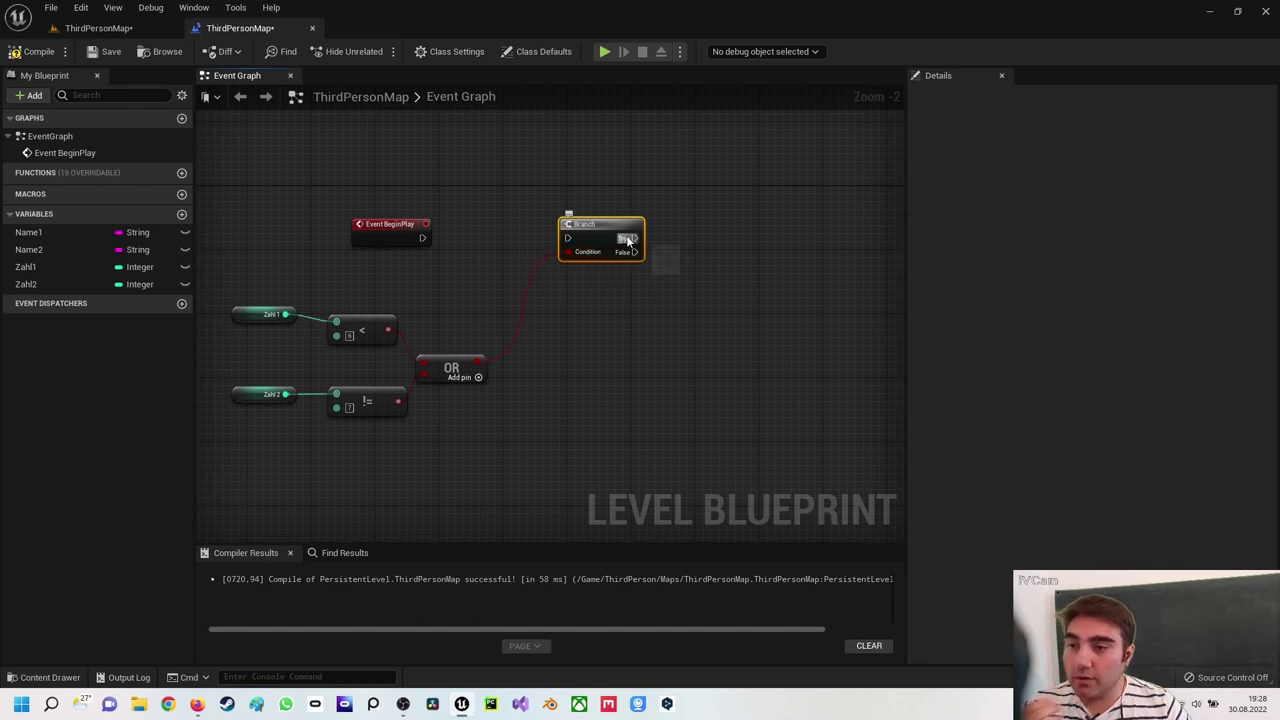
Try wires from the Branch's False and True outputs, then cancel them without adding nodes
left_click_drag(633, 252, 684, 195)
left_click_drag(629, 246, 566, 245)
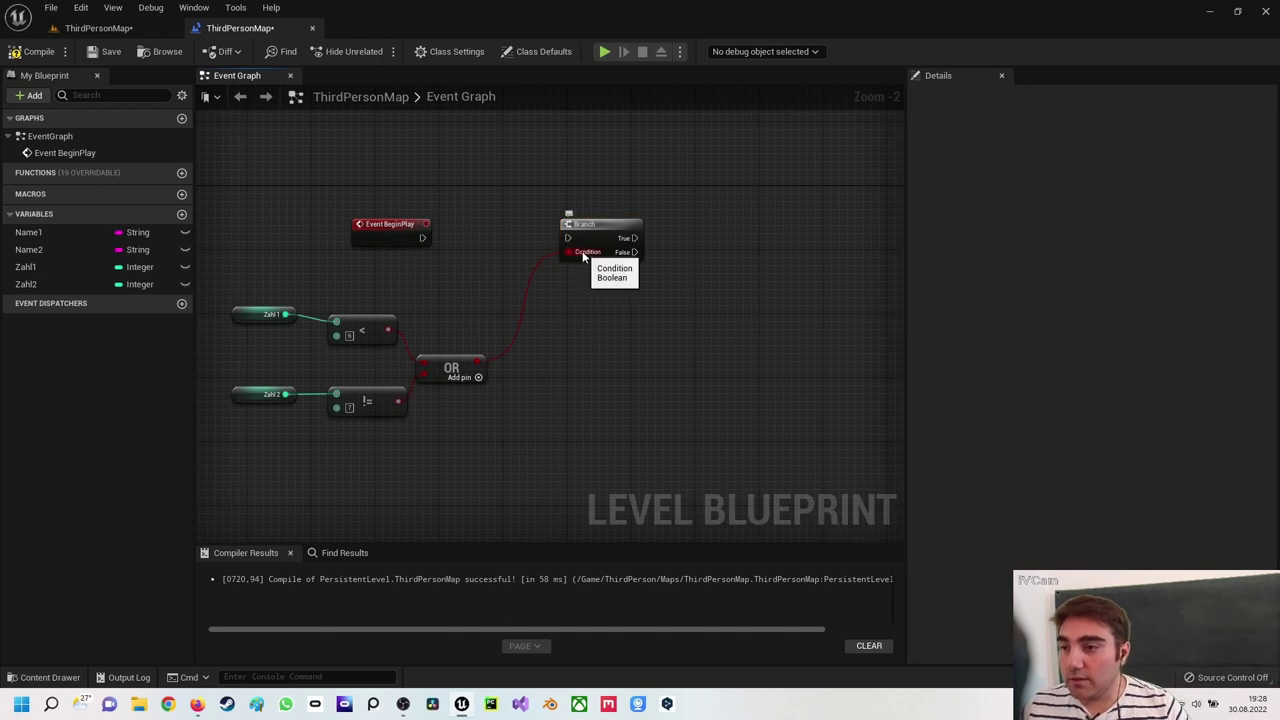
left_click_drag(634, 238, 789, 144)
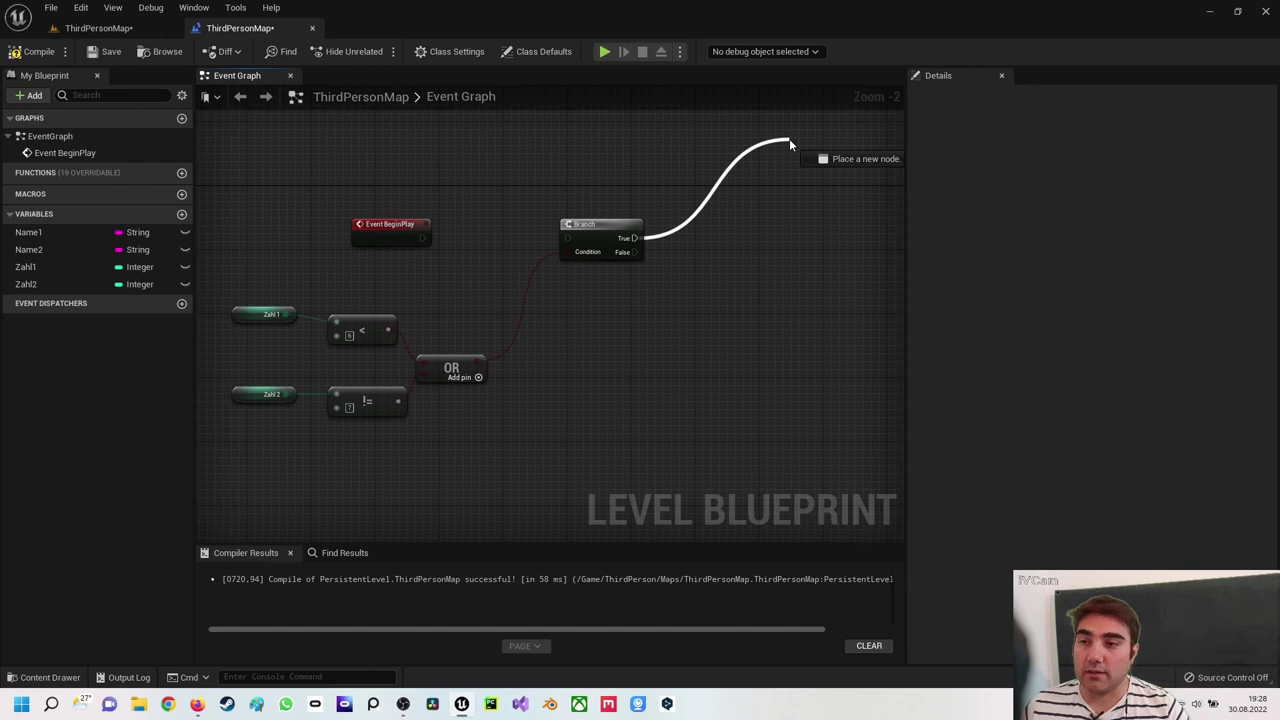
left_click_drag(789, 141, 789, 141)
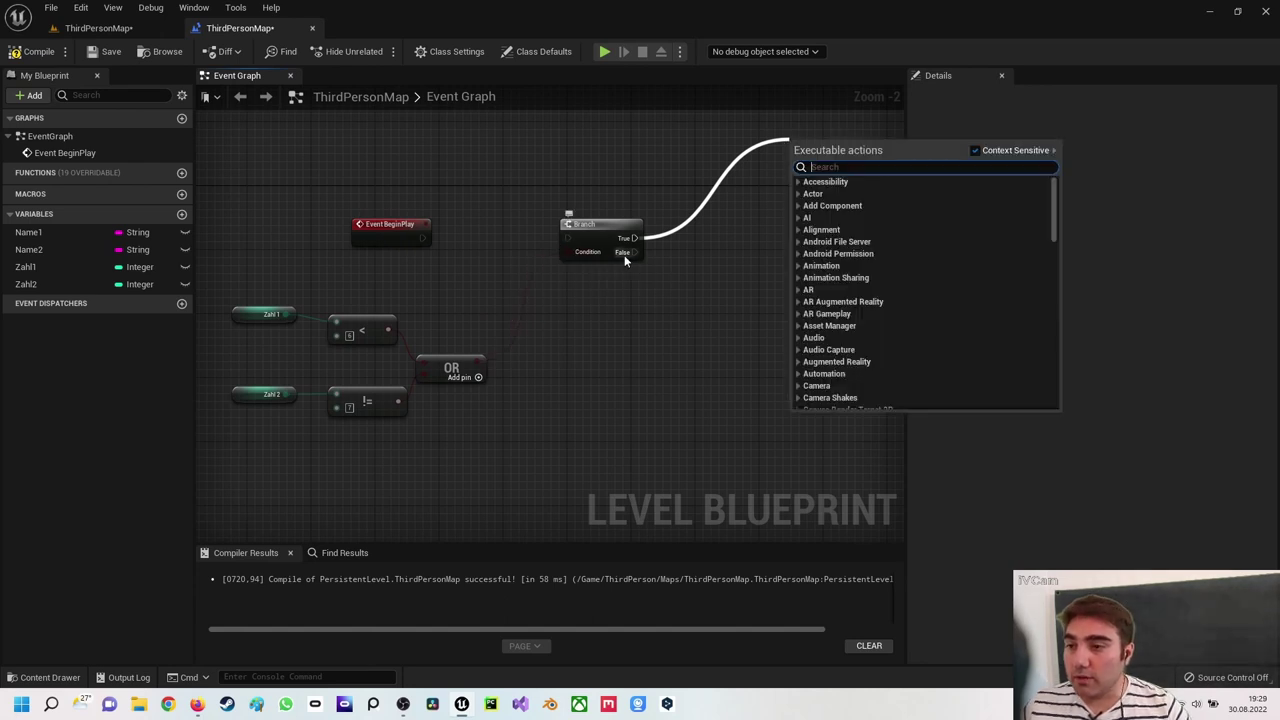
left_click_drag(634, 252, 793, 316)
Connect Event BeginPlay's execution pin to the Branch node's exec input
left_click(620, 347)
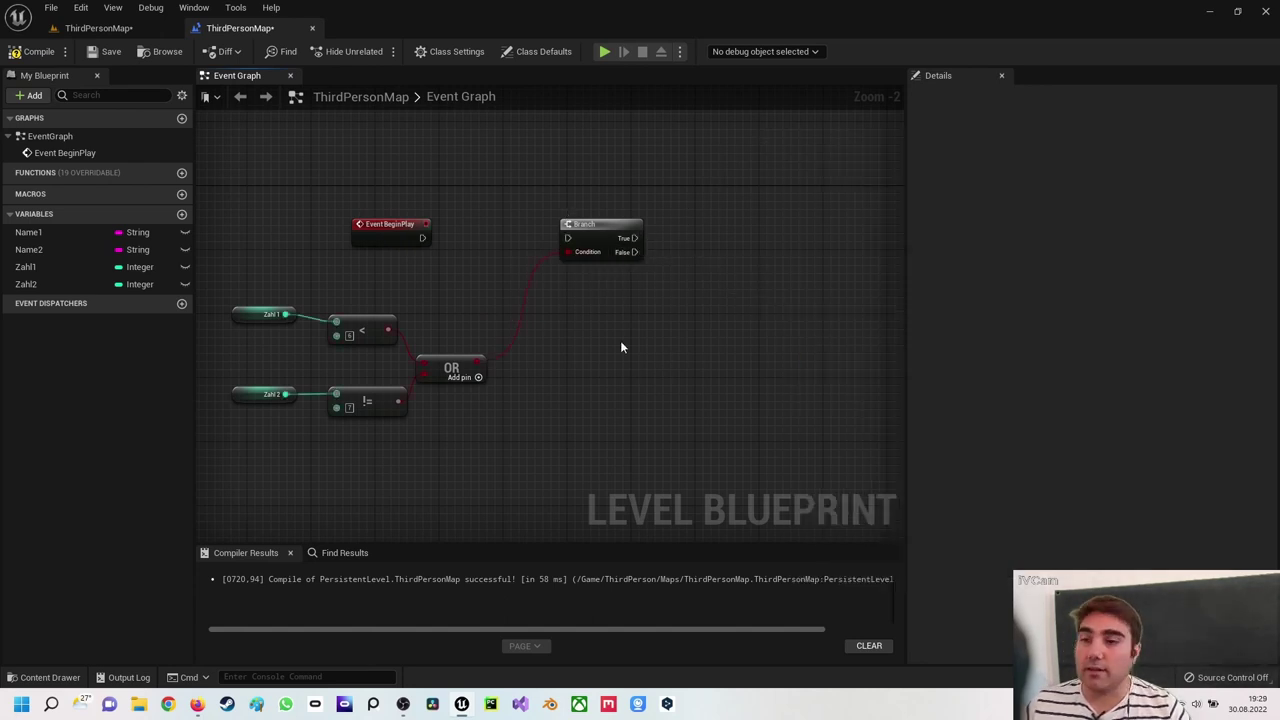
left_click_drag(422, 238, 565, 240)
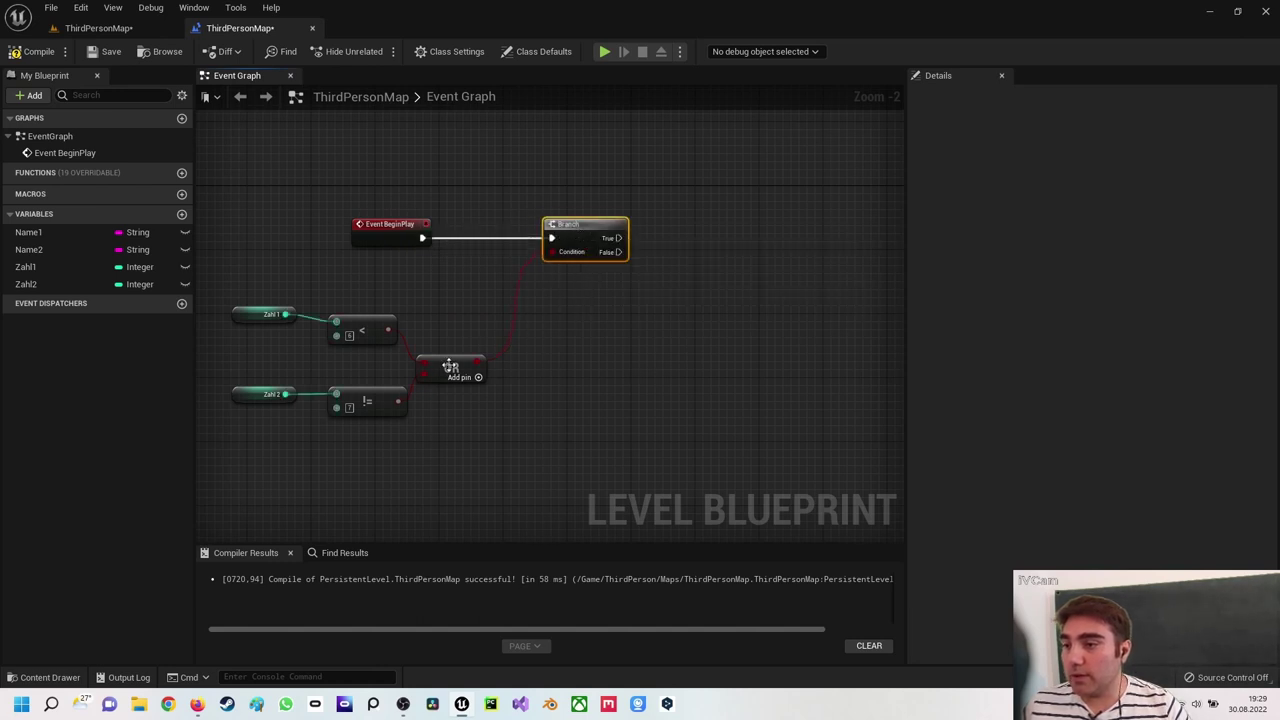
left_click_drag(617, 240, 808, 135)
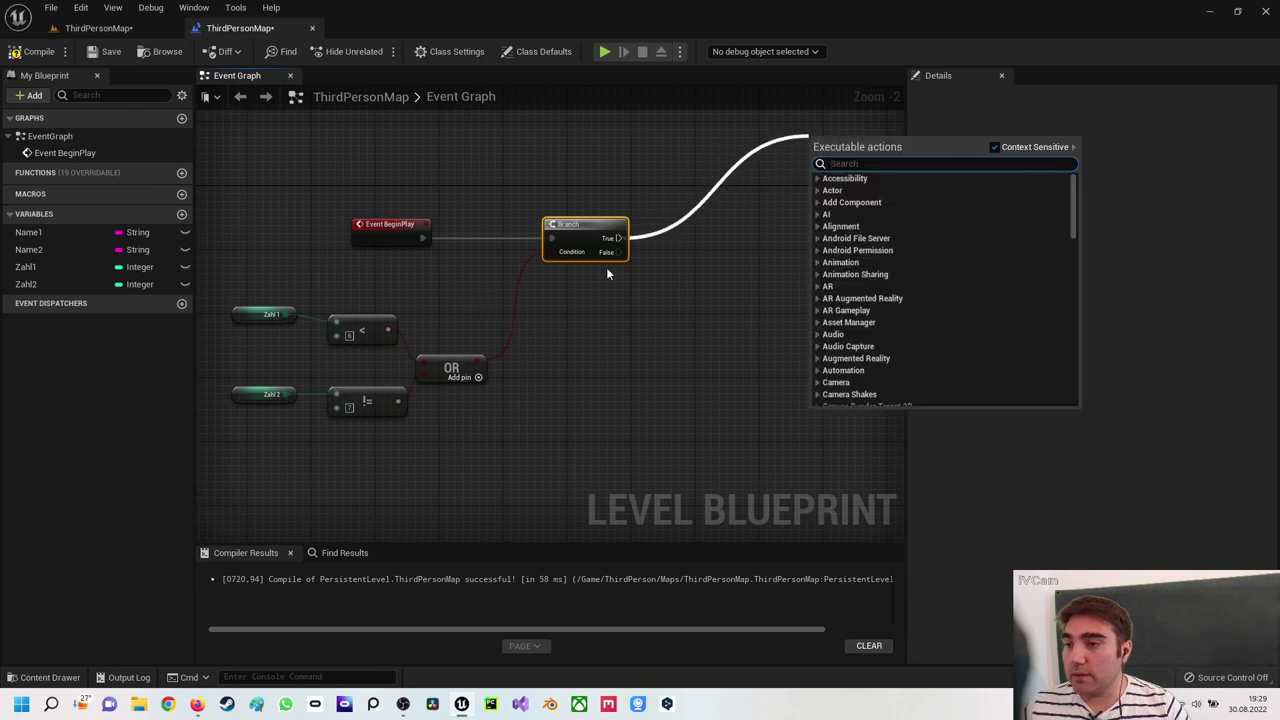
left_click_drag(618, 238, 588, 381)
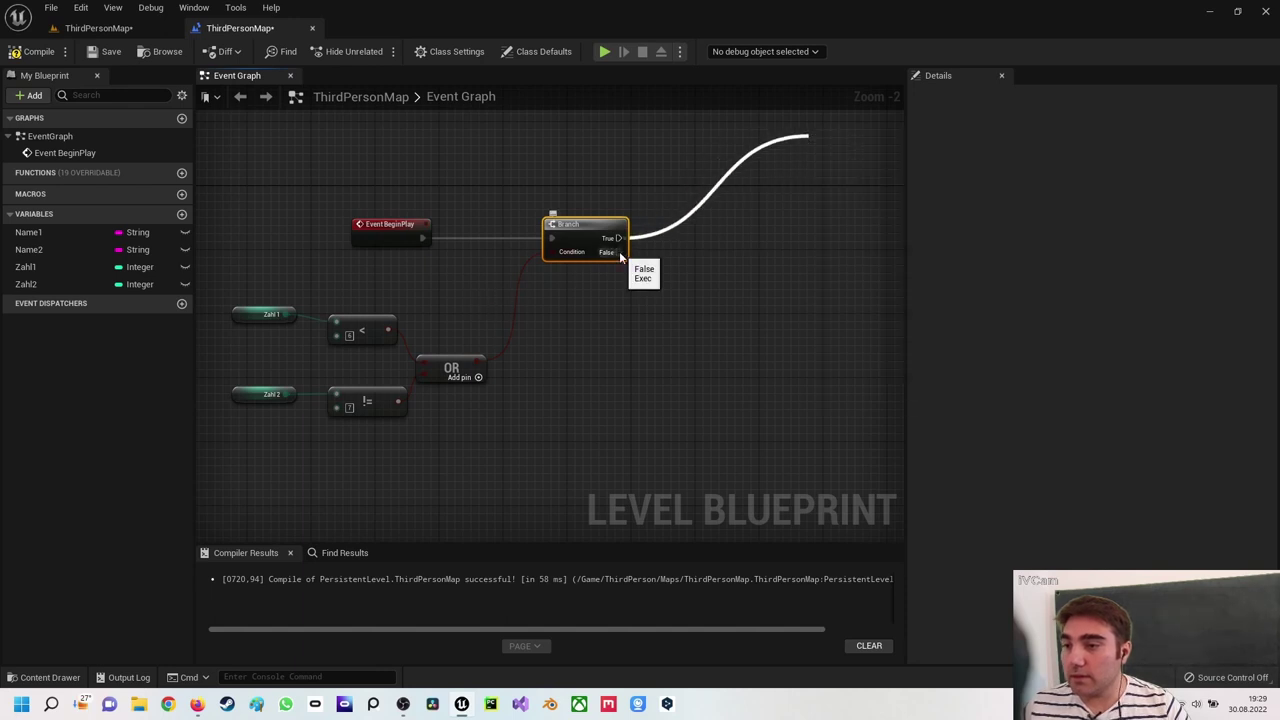
left_click(588, 384)
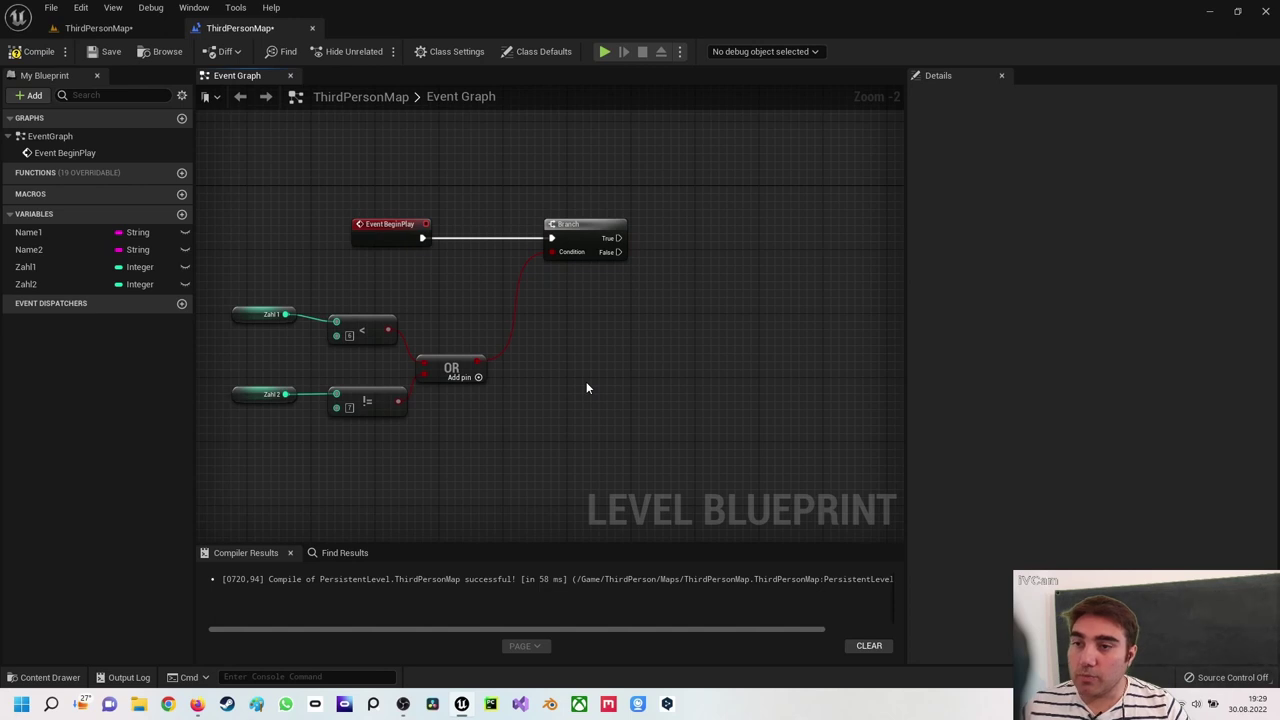
Select the Zahl, comparison and OR nodes and move them up toward the Branch
right_click_drag(483, 324, 592, 265)
left_click_drag(304, 232, 546, 382)
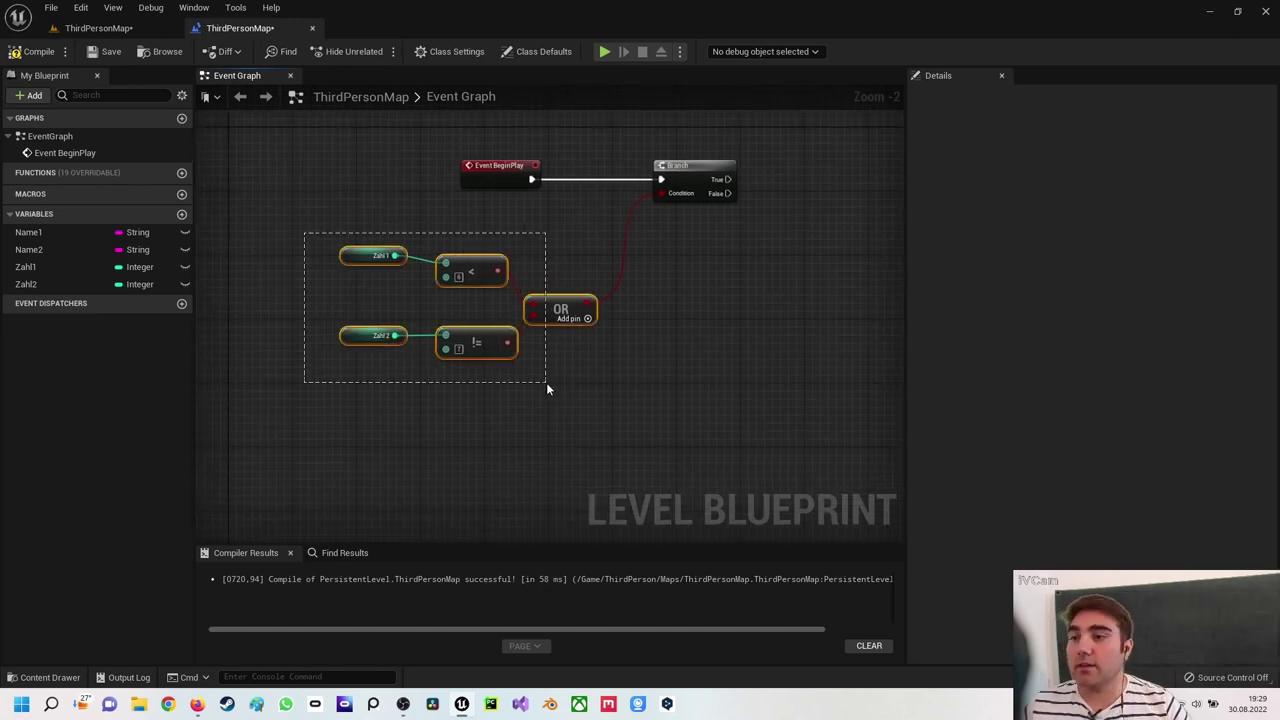
left_click_drag(571, 324, 588, 276)
left_click(698, 397)
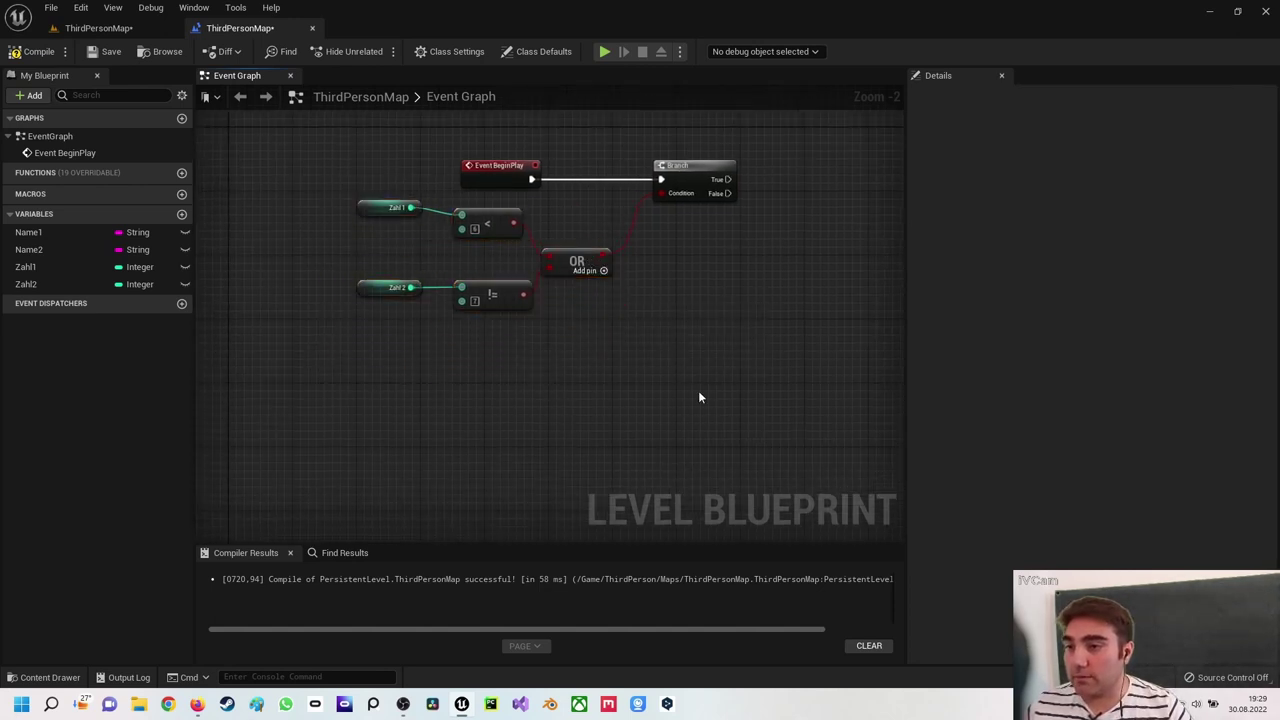